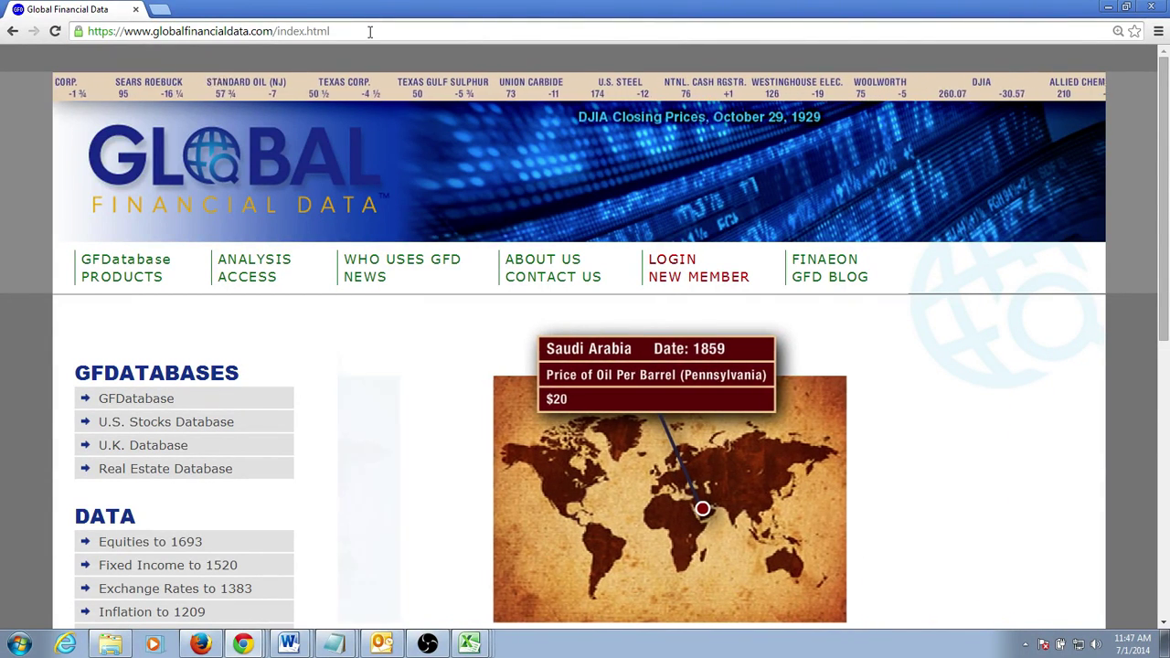
Step: Open the new member page and examine the trial, business and academic account options
{"action": "left_click_drag", "start_coordinate": [352, 31], "coordinate": [86, 31]}
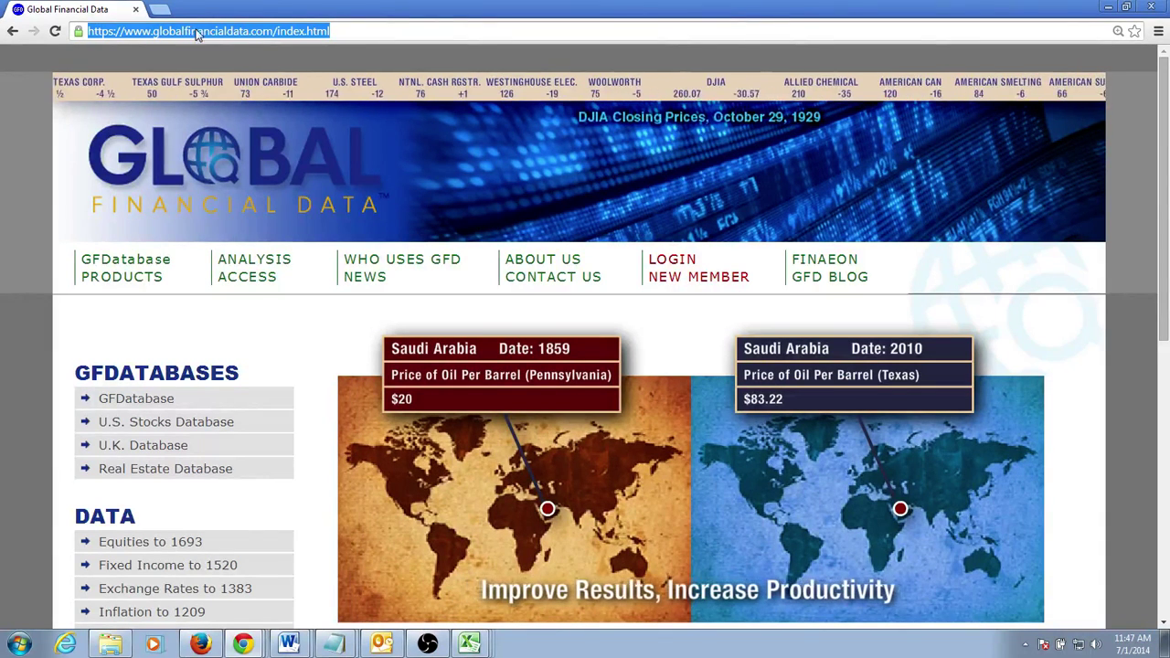
{"action": "left_click", "coordinate": [448, 316]}
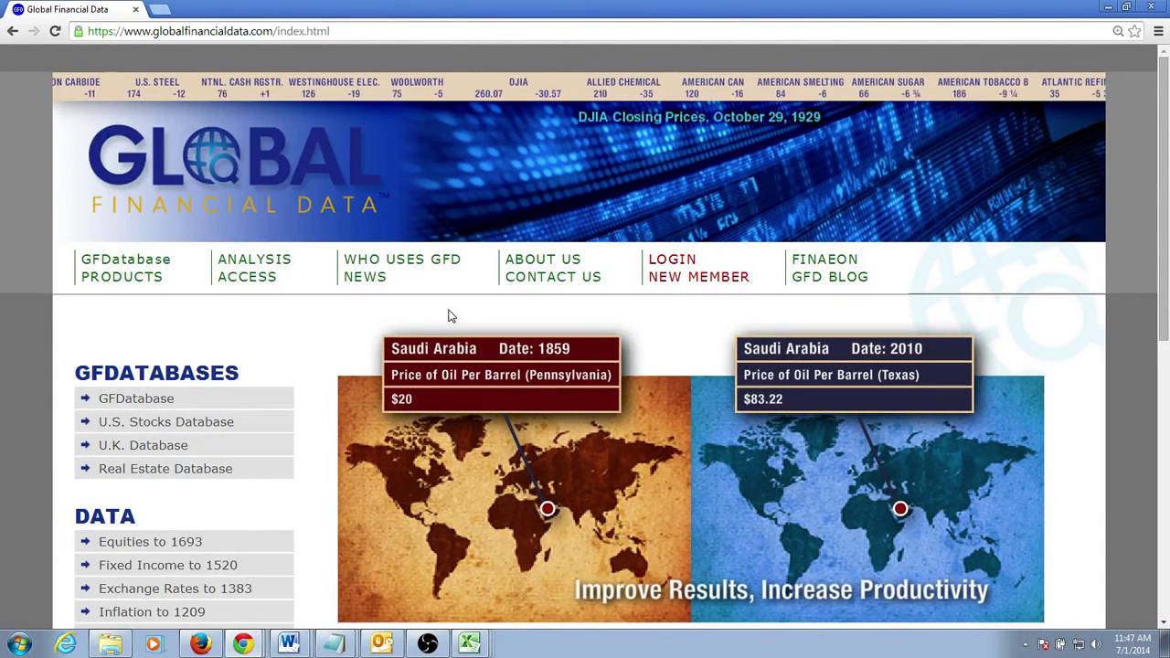
{"action": "left_click", "coordinate": [701, 278]}
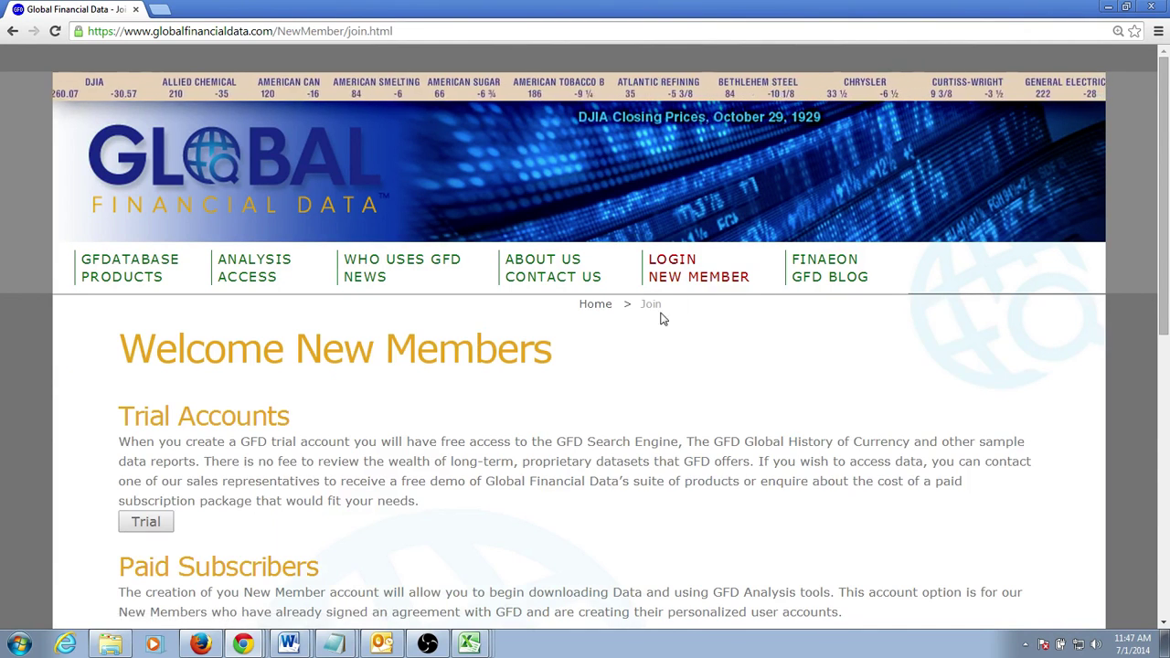
{"action": "scroll", "coordinate": [689, 323], "scroll_direction": "down", "scroll_amount": 1}
{"action": "scroll", "coordinate": [689, 324], "scroll_direction": "down", "scroll_amount": 1}
{"action": "scroll", "coordinate": [474, 269], "scroll_direction": "down", "scroll_amount": 1}
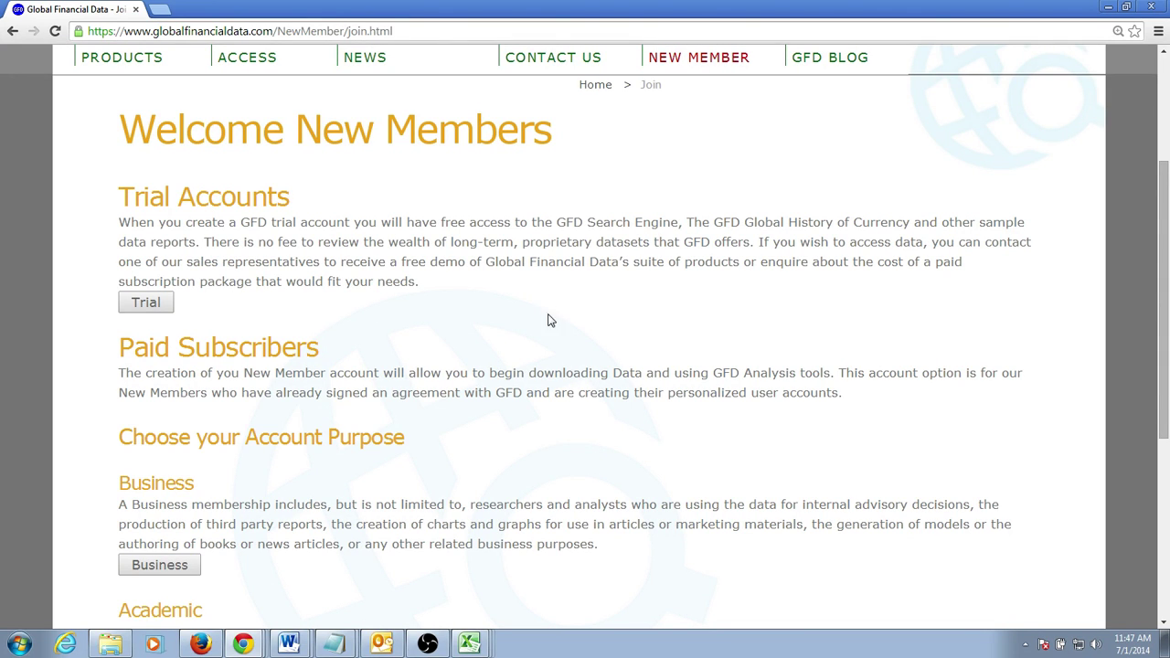
{"action": "scroll", "coordinate": [471, 315], "scroll_direction": "down", "scroll_amount": 3}
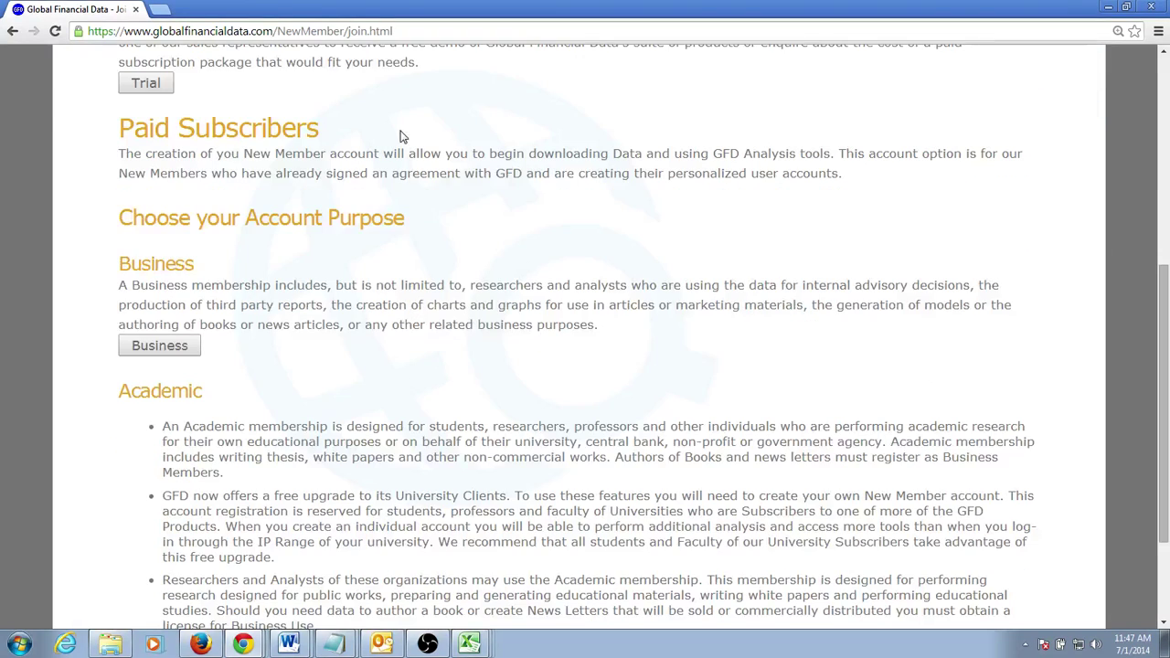
{"action": "scroll", "coordinate": [413, 164], "scroll_direction": "down", "scroll_amount": 1}
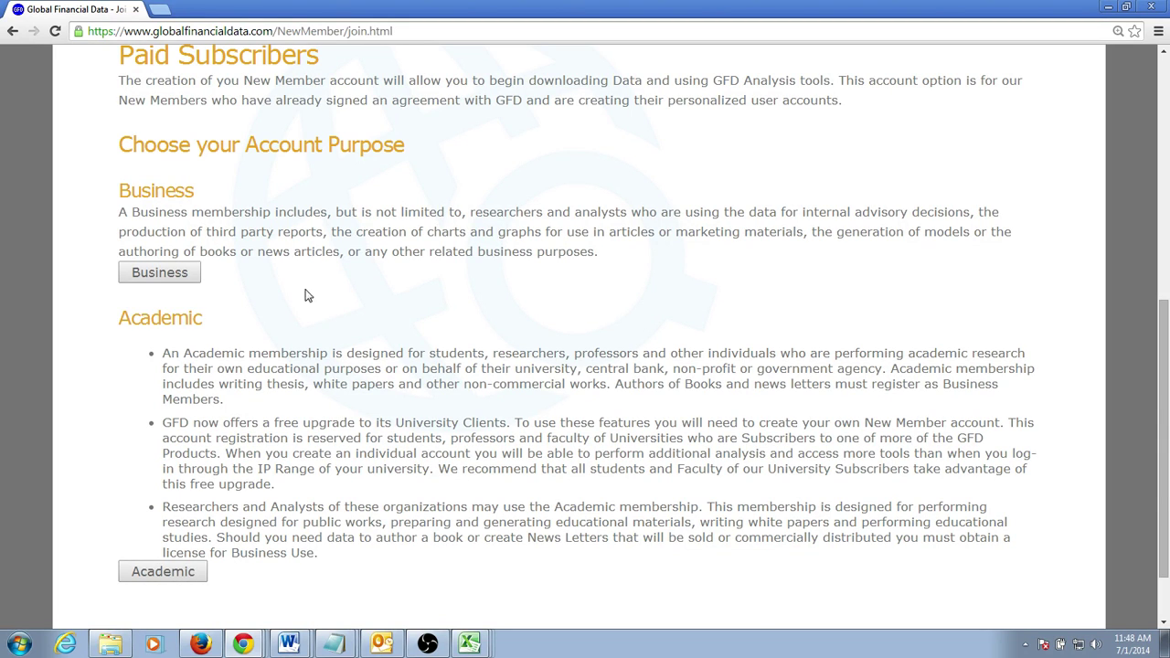
{"action": "scroll", "coordinate": [335, 332], "scroll_direction": "up", "scroll_amount": 5}
{"action": "scroll", "coordinate": [356, 342], "scroll_direction": "up", "scroll_amount": 1}
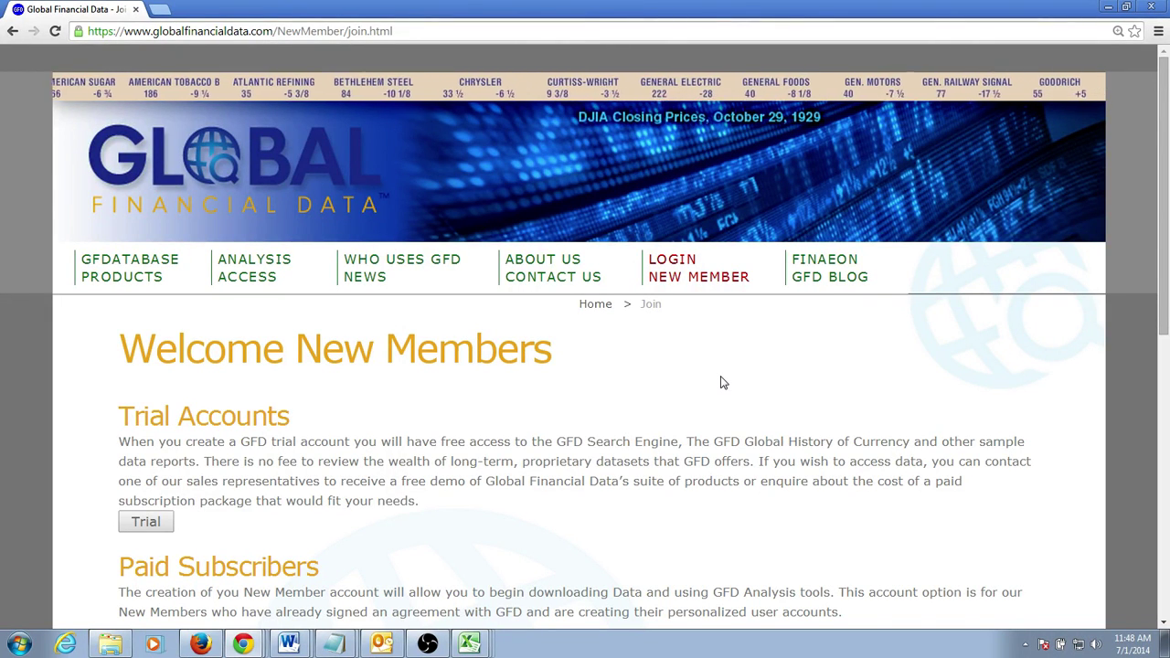
Step: Open the login page and log in with the saved account credentials
{"action": "left_click", "coordinate": [672, 259]}
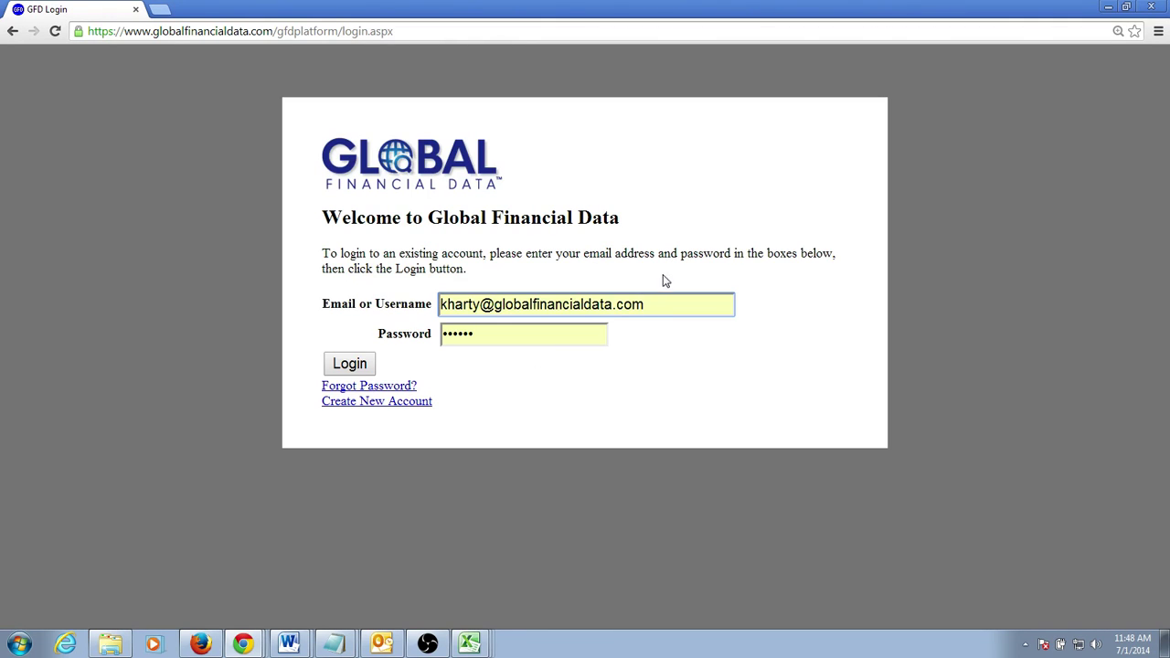
{"action": "left_click_drag", "start_coordinate": [653, 307], "coordinate": [437, 309]}
{"action": "left_click", "coordinate": [711, 419]}
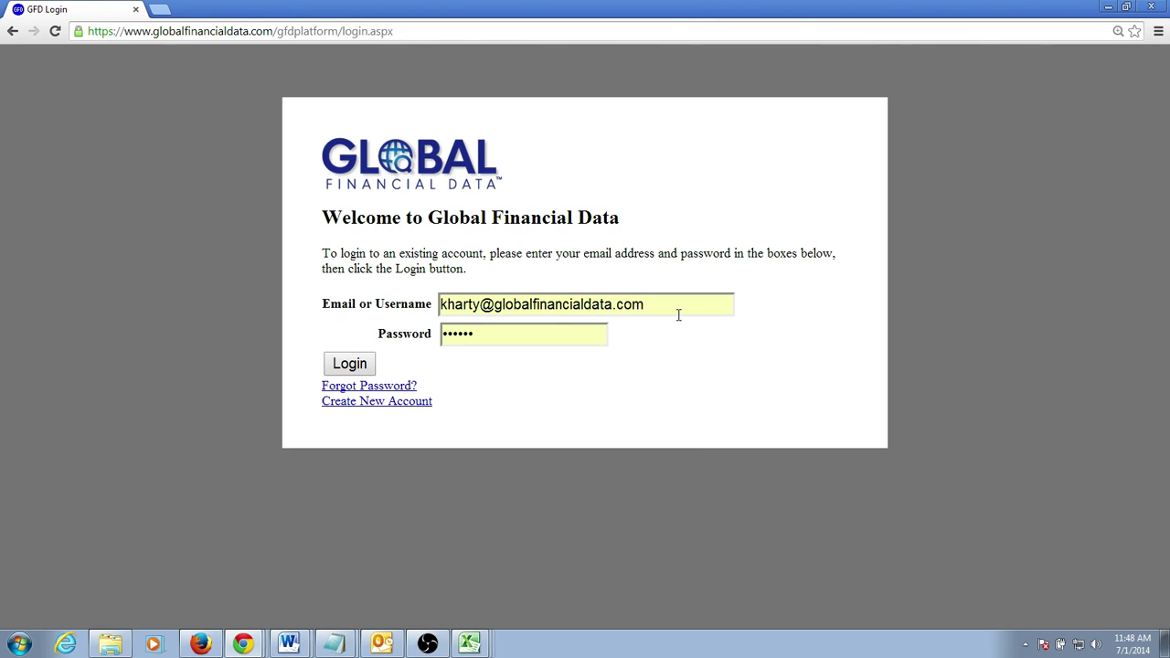
{"action": "left_click", "coordinate": [345, 366]}
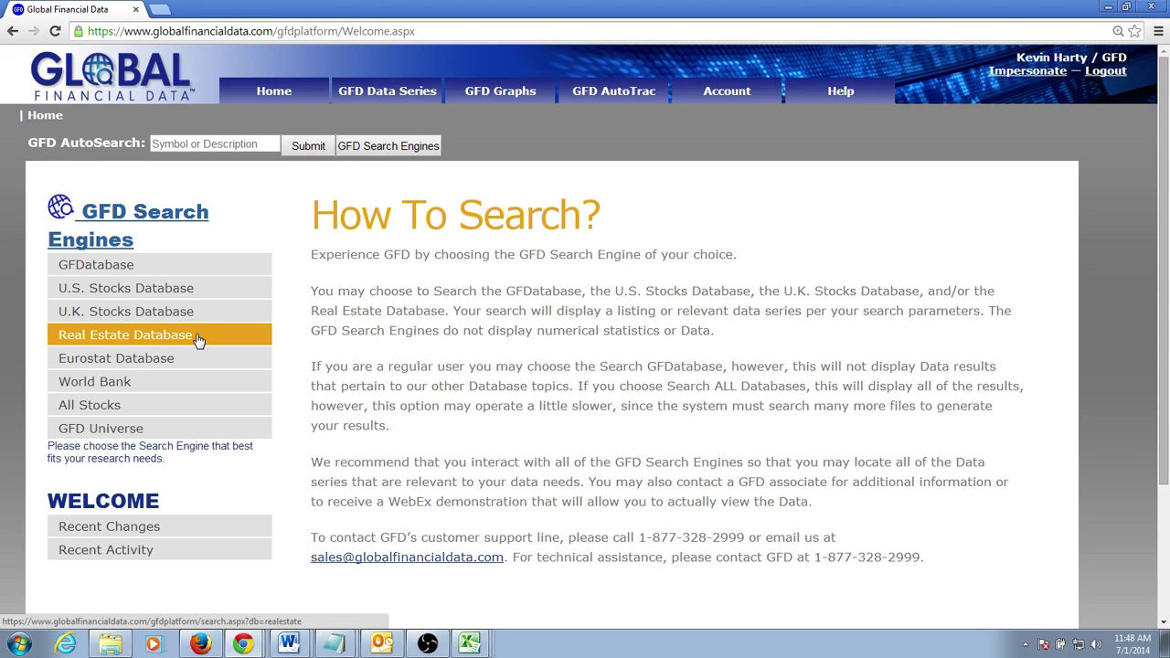
Step: Open the GFDatabase search engine and look over its keyword and filter options
{"action": "left_click", "coordinate": [206, 271]}
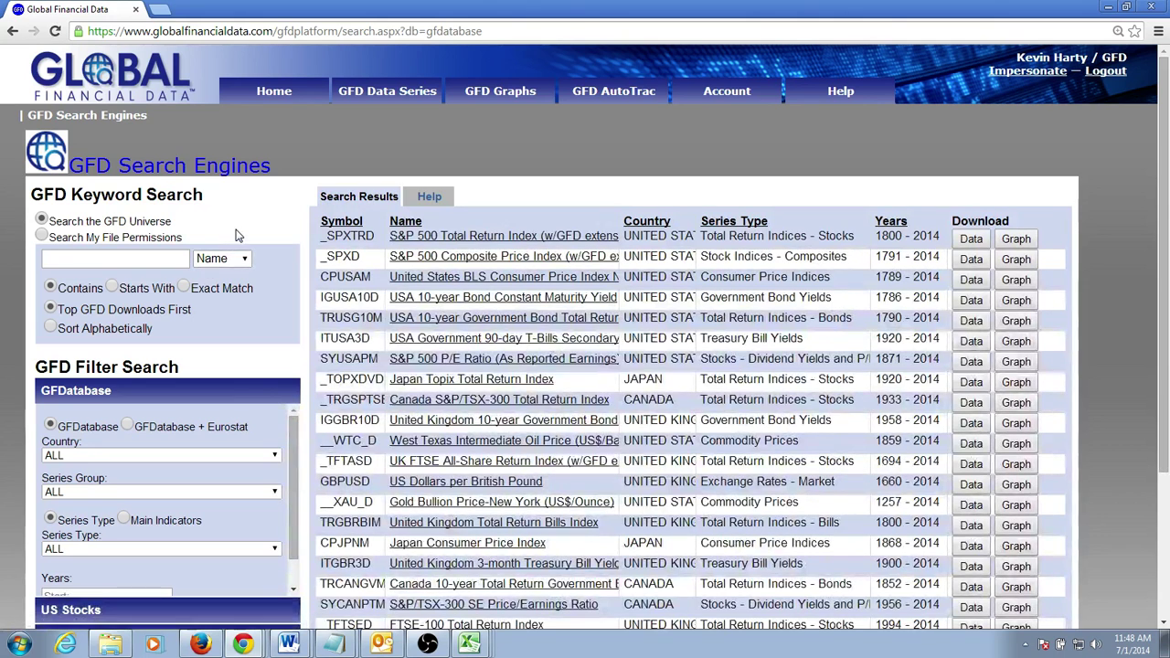
{"action": "scroll", "coordinate": [240, 230], "scroll_direction": "down", "scroll_amount": 2}
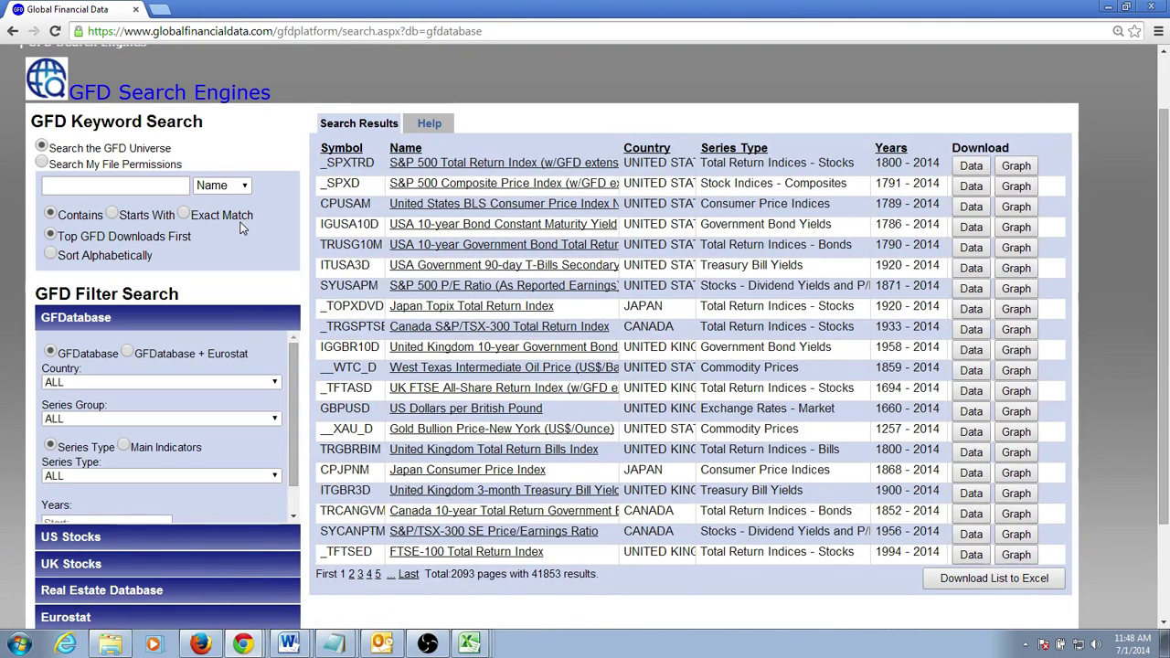
{"action": "scroll", "coordinate": [240, 240], "scroll_direction": "up", "scroll_amount": 2}
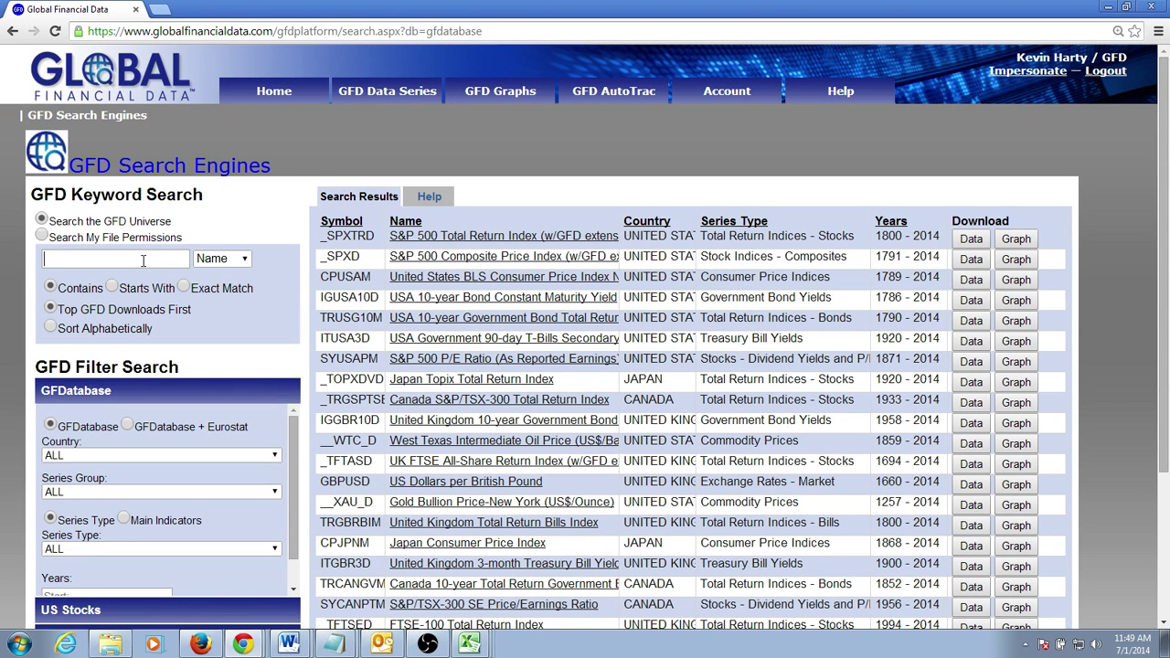
Step: Search the GFDatabase for series whose name contains "Gold"
{"action": "type", "text": "Gold"}
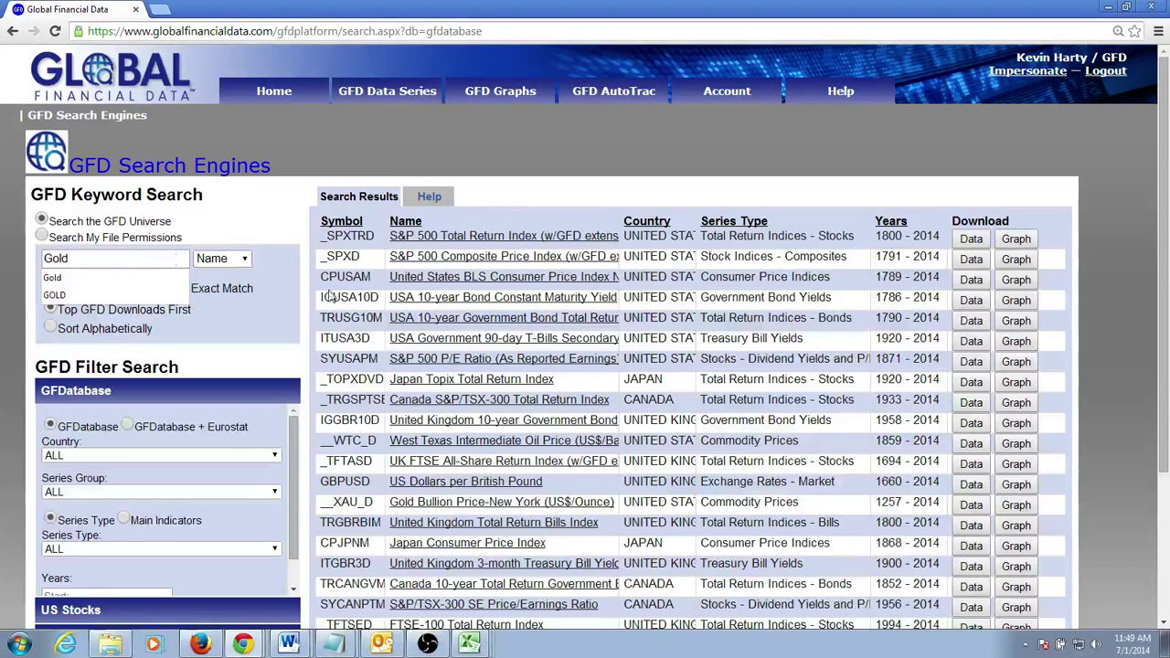
{"action": "left_click", "coordinate": [270, 345]}
{"action": "scroll", "coordinate": [269, 344], "scroll_direction": "down", "scroll_amount": 3}
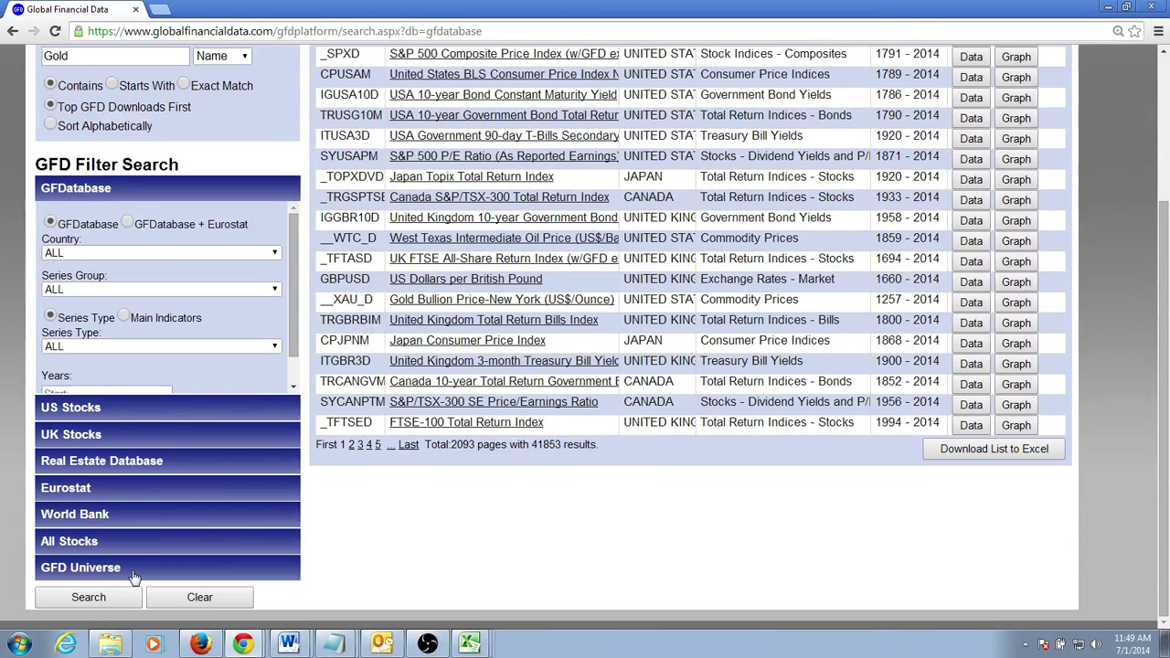
{"action": "scroll", "coordinate": [408, 575], "scroll_direction": "up", "scroll_amount": 1}
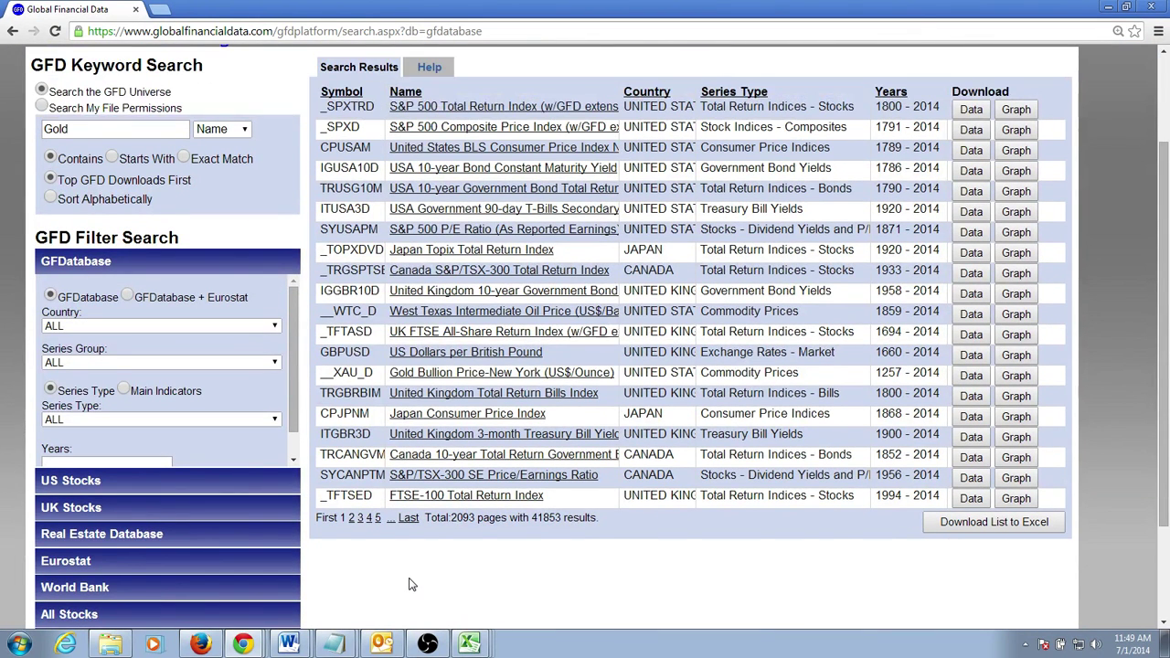
{"action": "key", "text": "Return"}
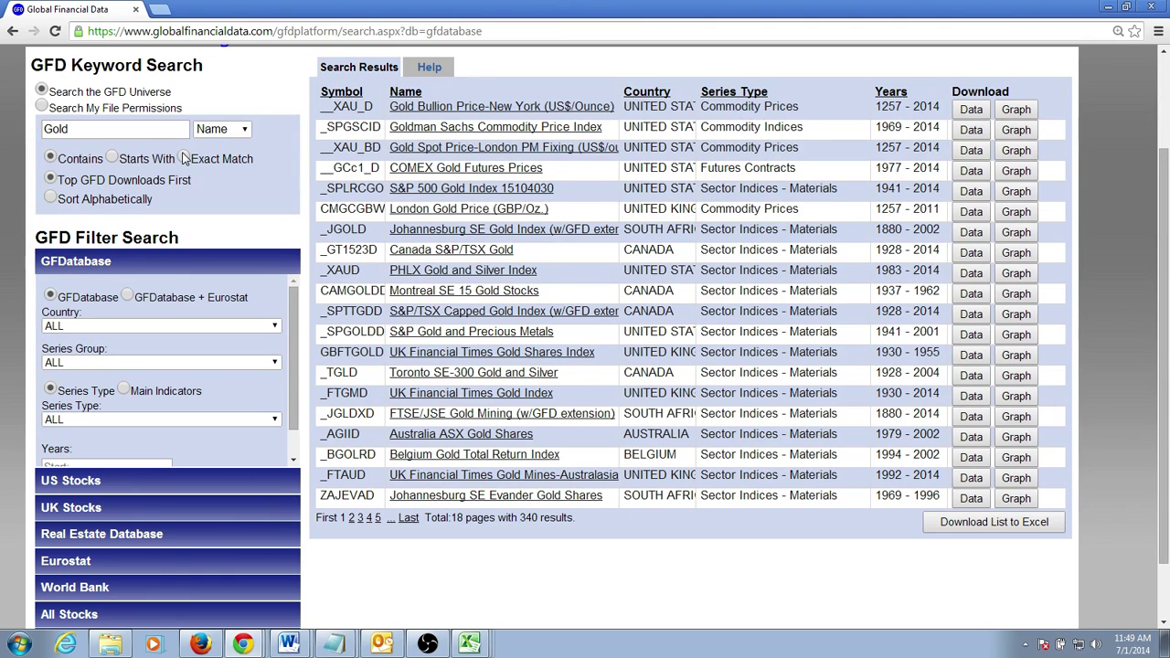
Step: Review the keyword search types, keeping Name, and check the total number of Gold results
{"action": "left_click", "coordinate": [244, 130]}
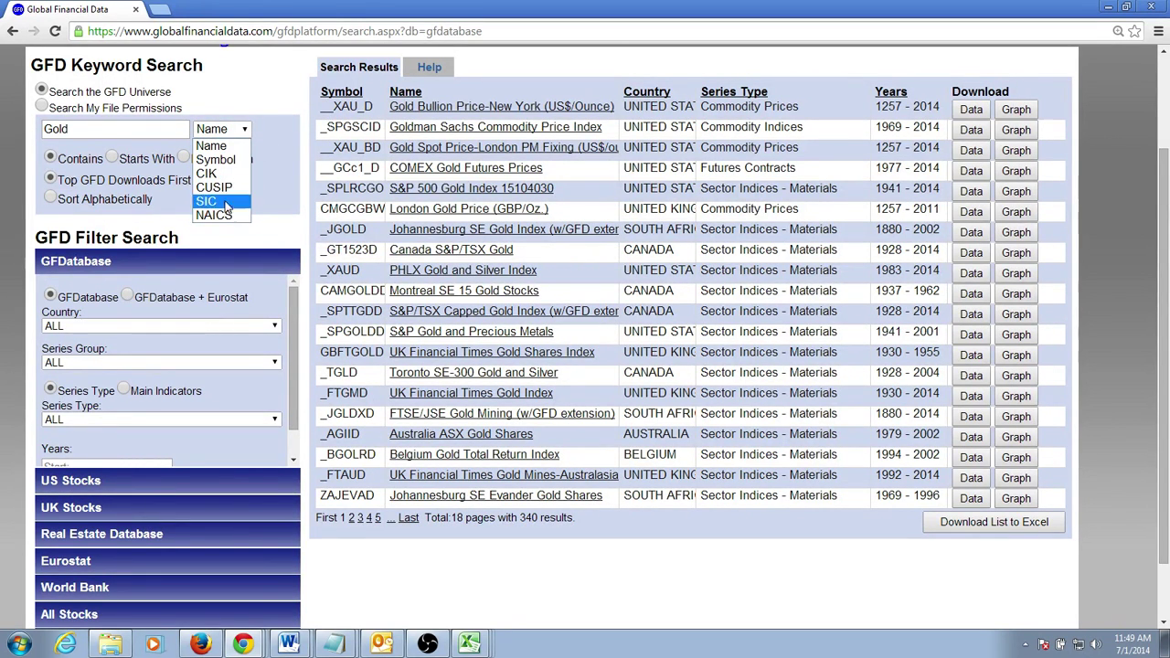
{"action": "left_click", "coordinate": [240, 147]}
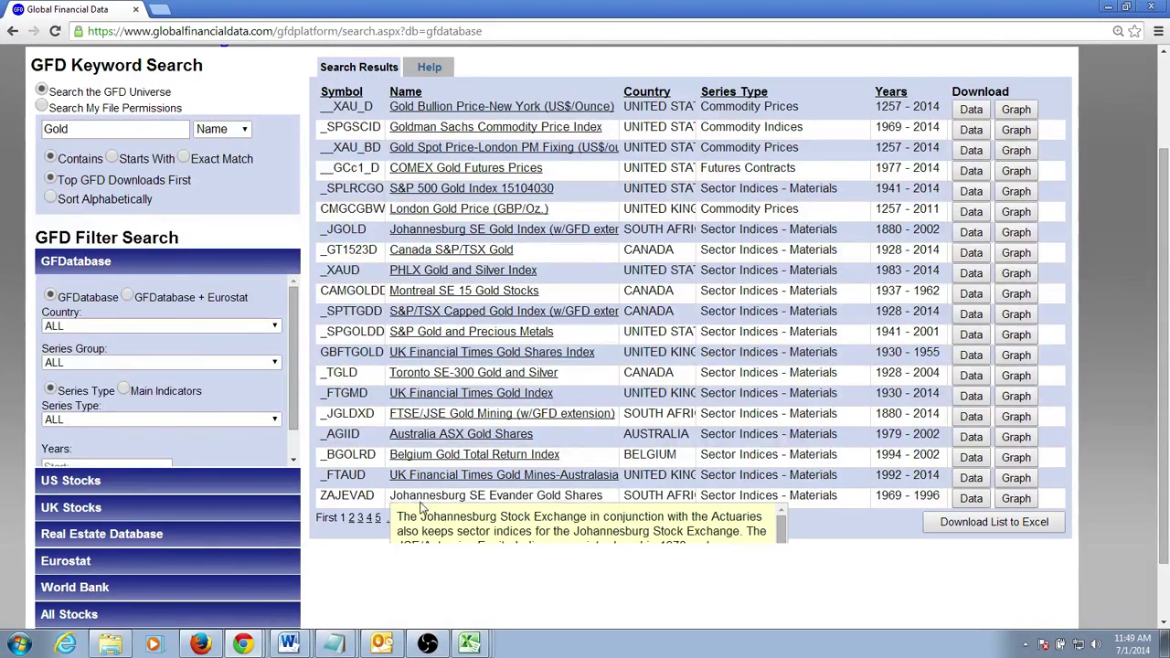
{"action": "left_click_drag", "start_coordinate": [593, 517], "coordinate": [453, 515]}
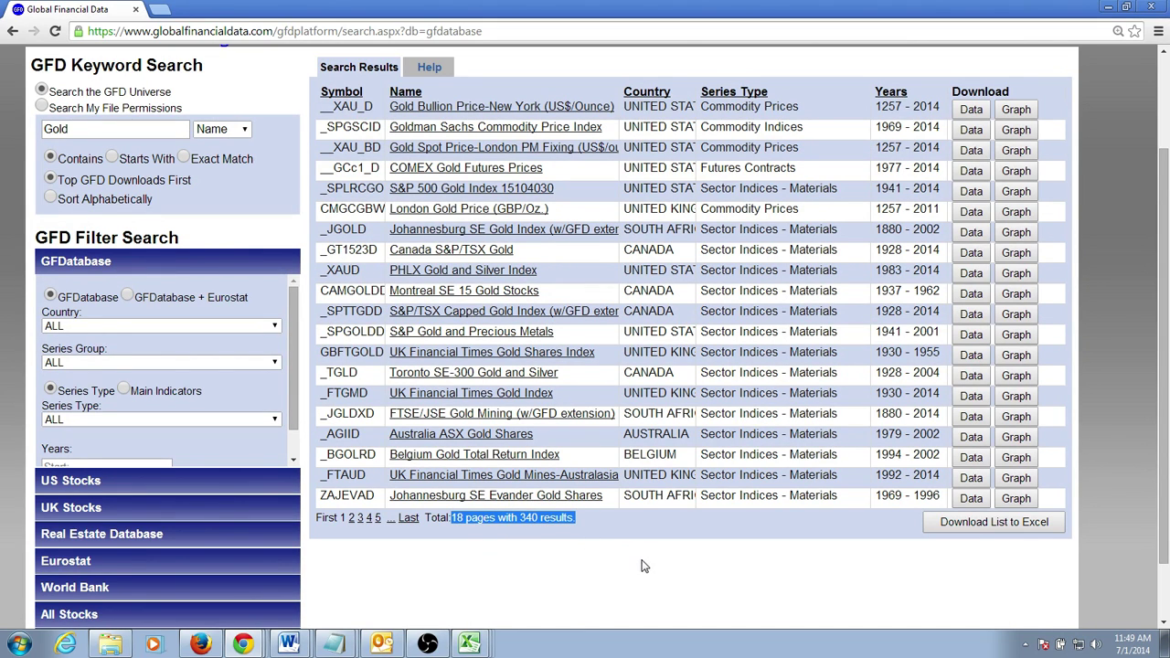
{"action": "left_click", "coordinate": [604, 533]}
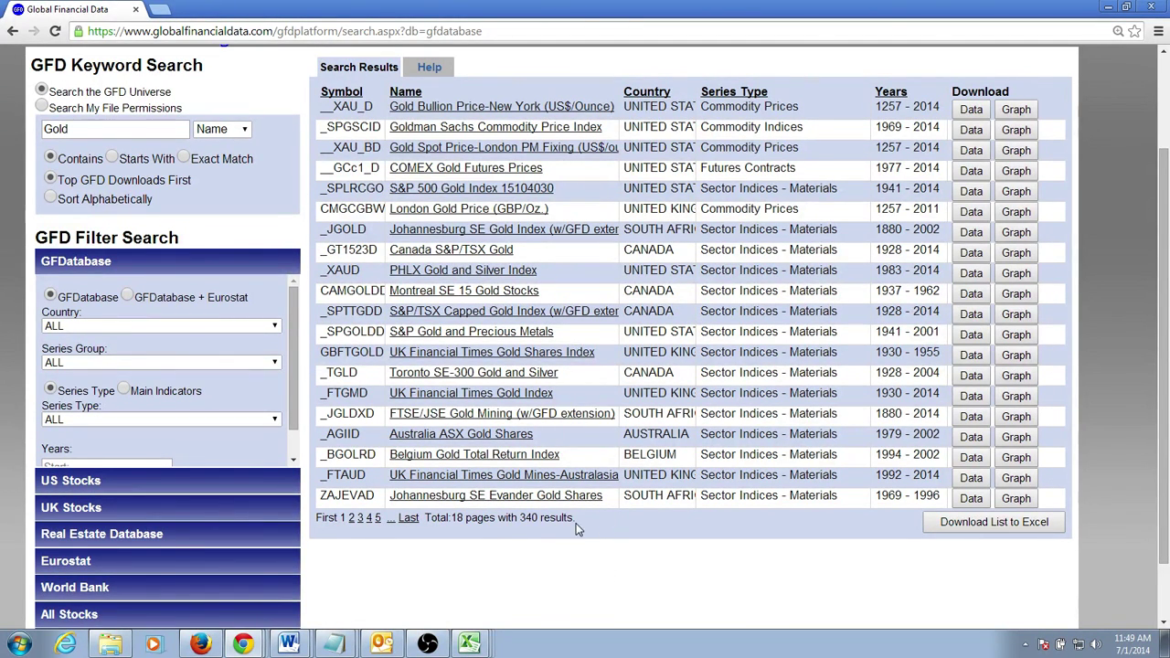
Step: Download the Gold results list to Excel and bring up the downloaded CSV file in Microsoft Excel
{"action": "left_click", "coordinate": [990, 532]}
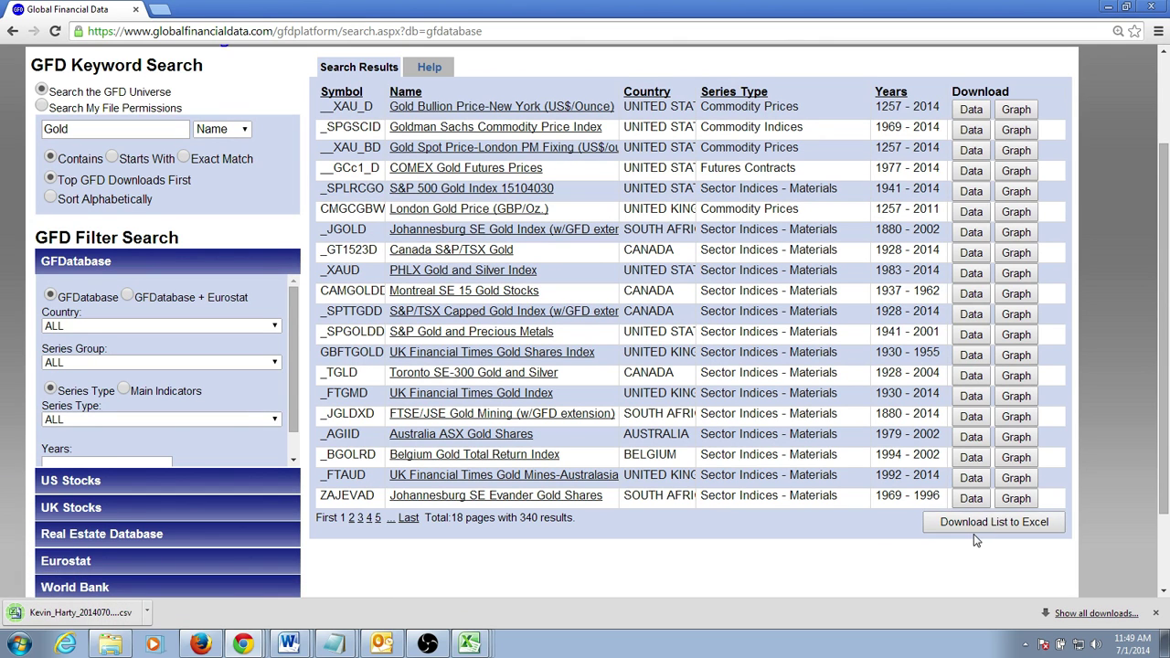
{"action": "left_click", "coordinate": [80, 612]}
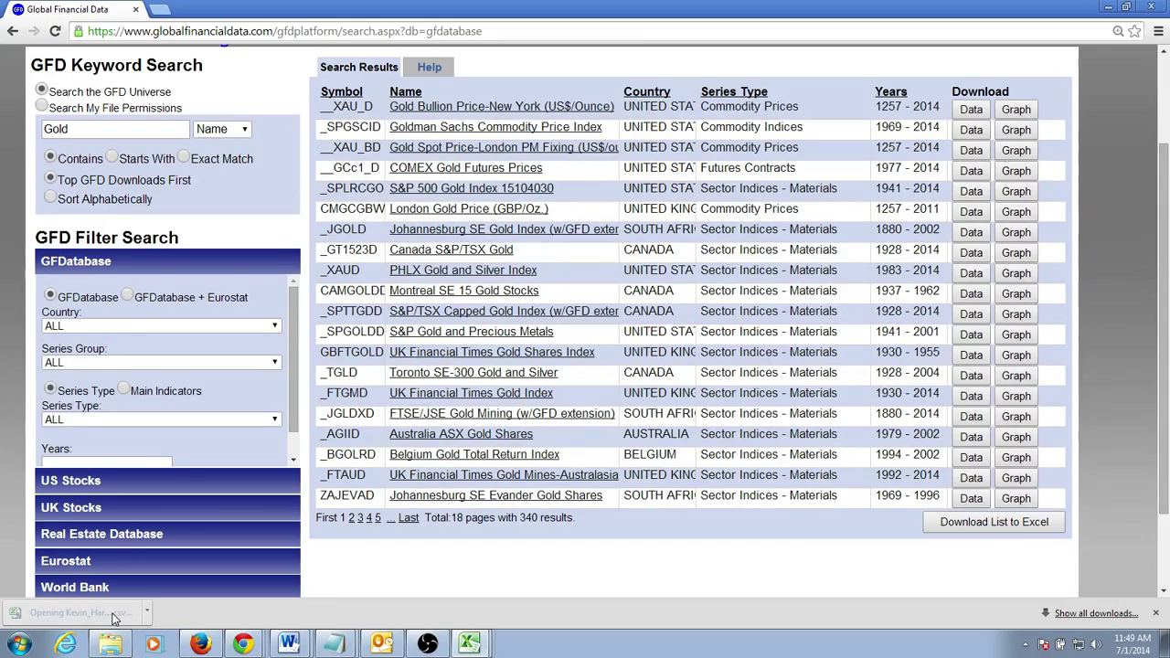
{"action": "left_click", "coordinate": [470, 642]}
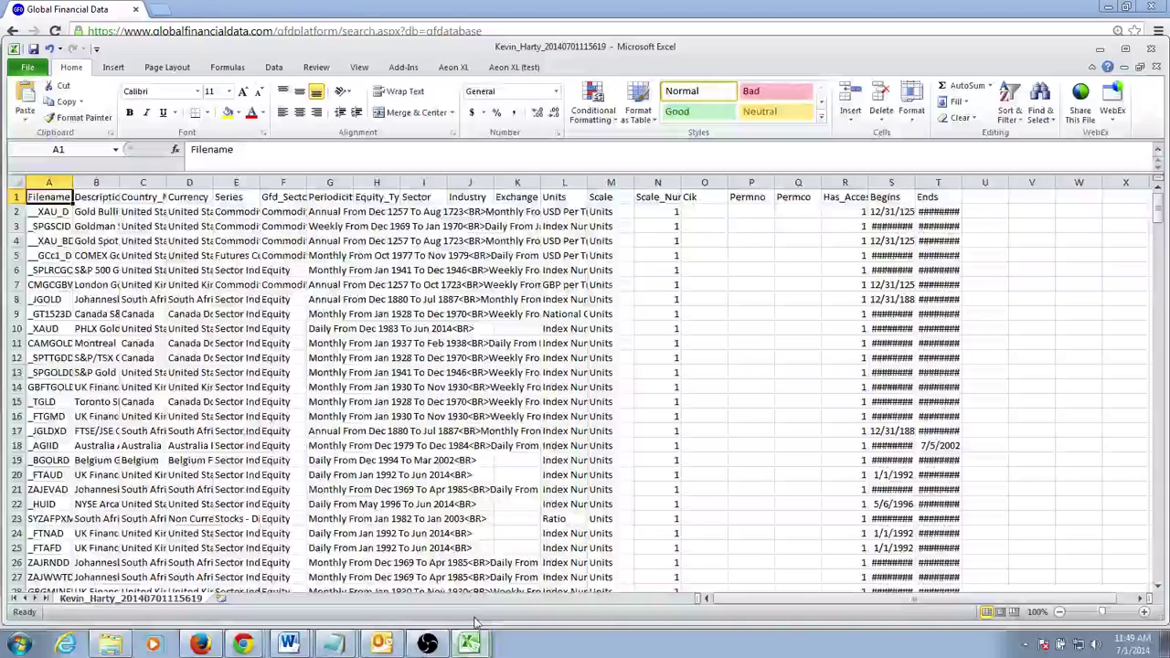
Step: AutoFit the width of all columns in the sheet and add filters to the header row
{"action": "key", "text": "ctrl+a"}
{"action": "key", "text": "alt+h"}
{"action": "key", "text": "o"}
{"action": "key", "text": "i"}
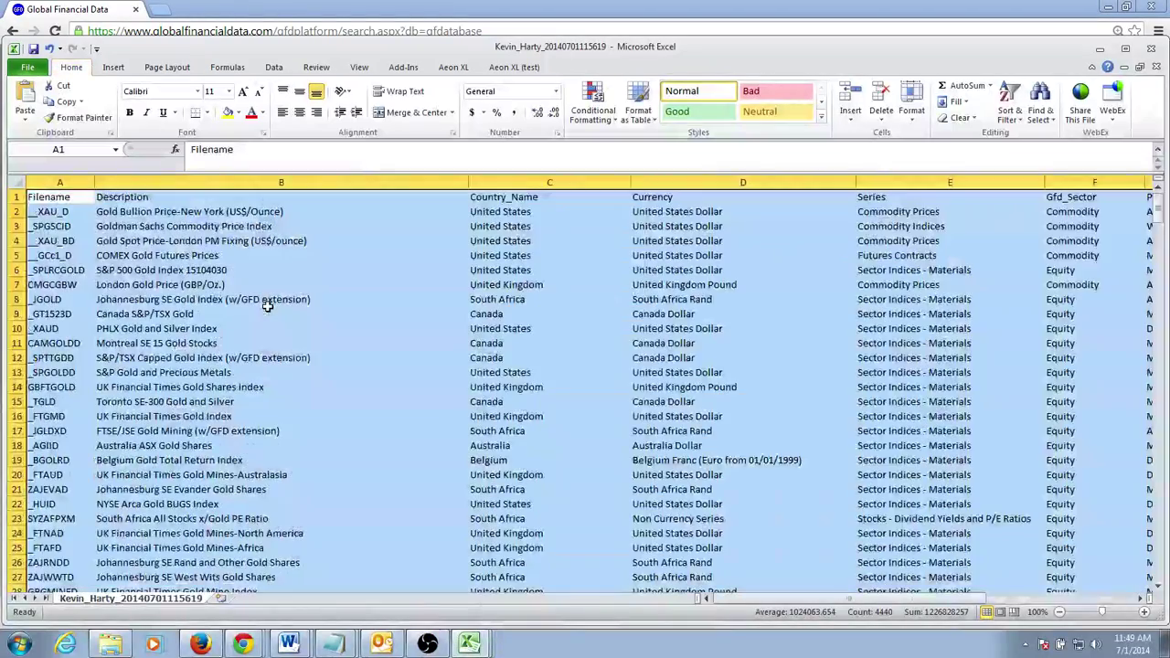
{"action": "key", "text": "ctrl+Home"}
{"action": "key", "text": "ctrl+shift+l"}
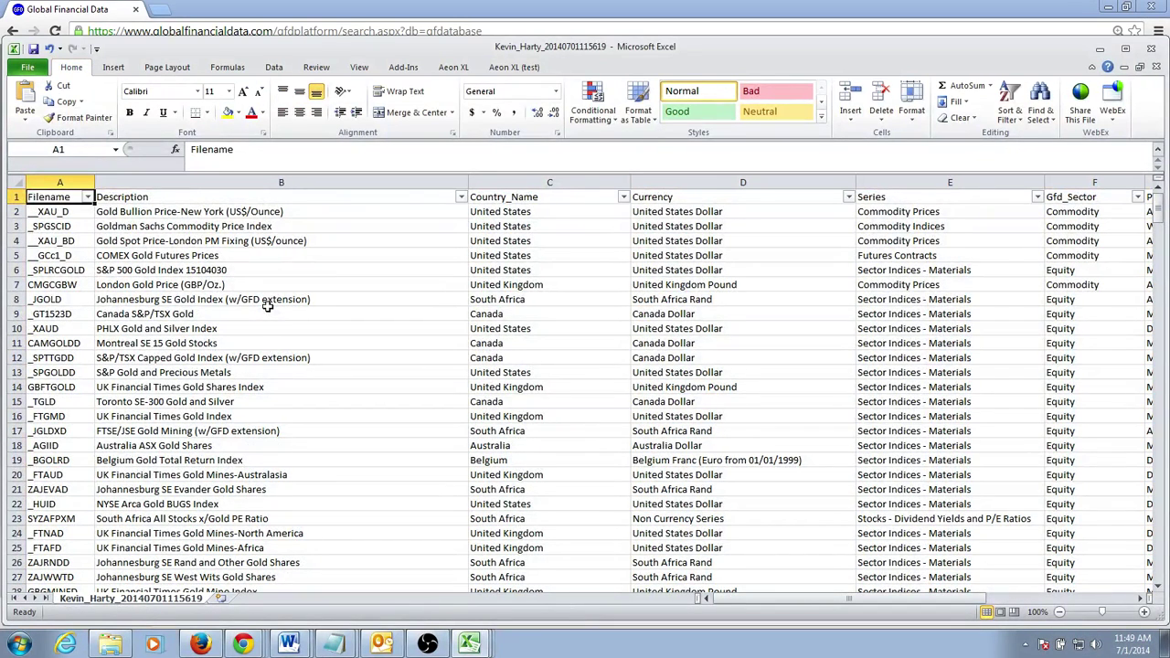
Step: Go to the end of the header row and select the Begins and Ends header cells
{"action": "key", "text": "Right"}
{"action": "key", "text": "Right"}
{"action": "key", "text": "ctrl+Right"}
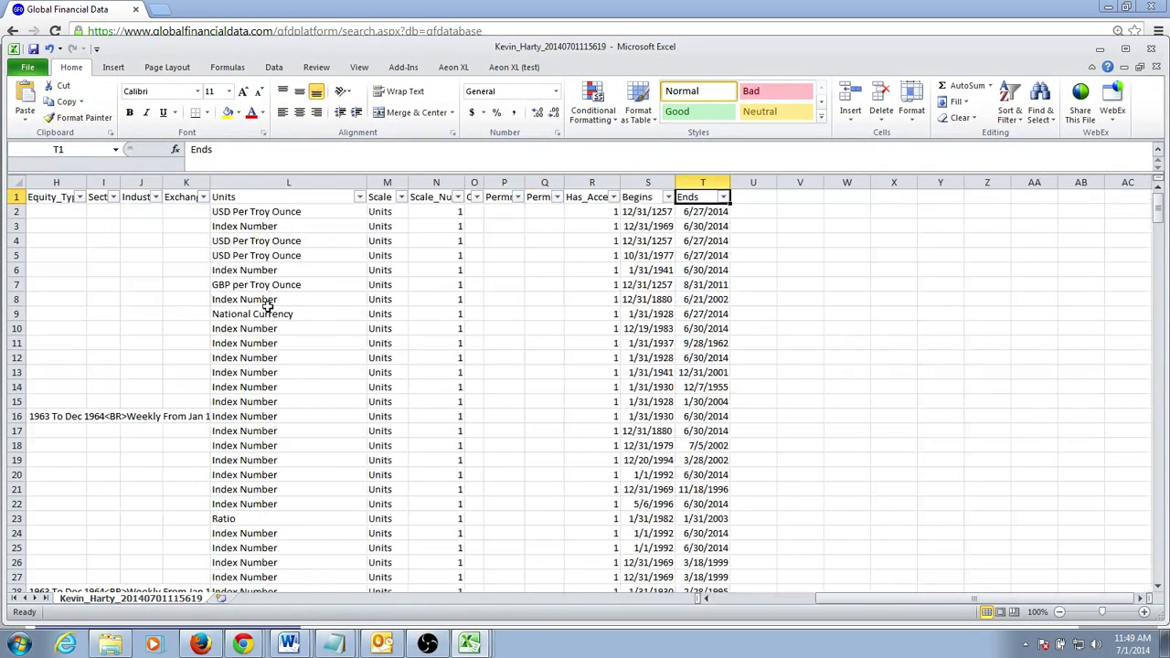
{"action": "key", "text": "Left"}
{"action": "key", "text": "shift+Right"}
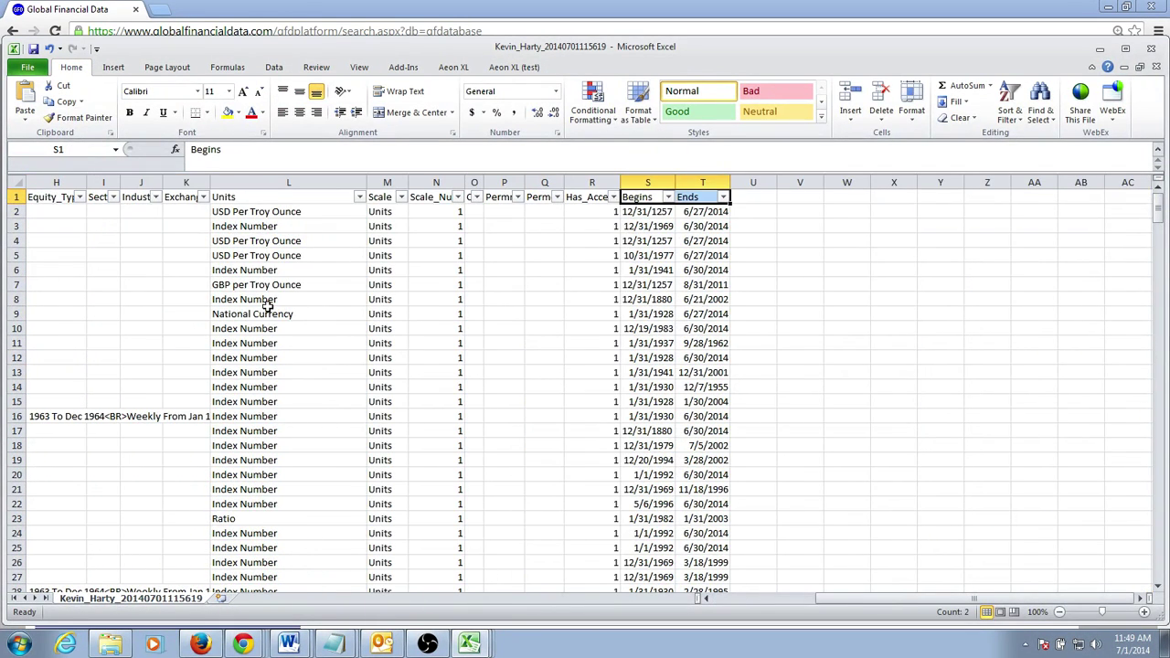
Step: Inspect the Description column's filter options and go through the following column headers, ending back at Filename
{"action": "key", "text": "ctrl+Left"}
{"action": "key", "text": "Right"}
{"action": "key", "text": "alt+Down"}
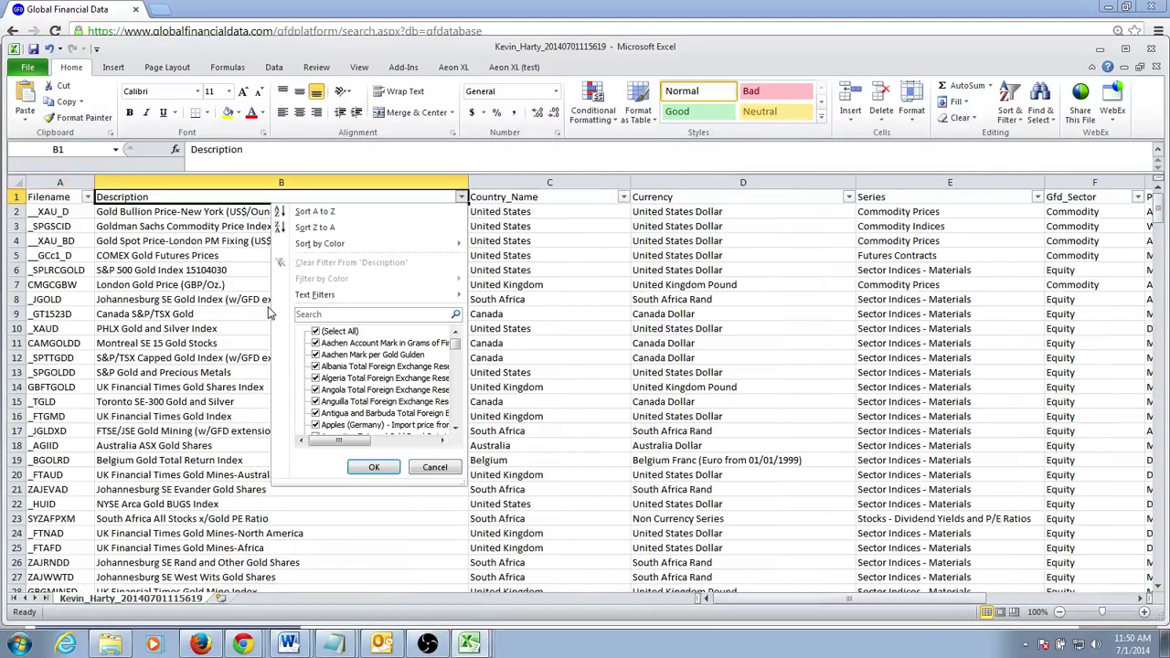
{"action": "key", "text": "Escape"}
{"action": "key", "text": "Right"}
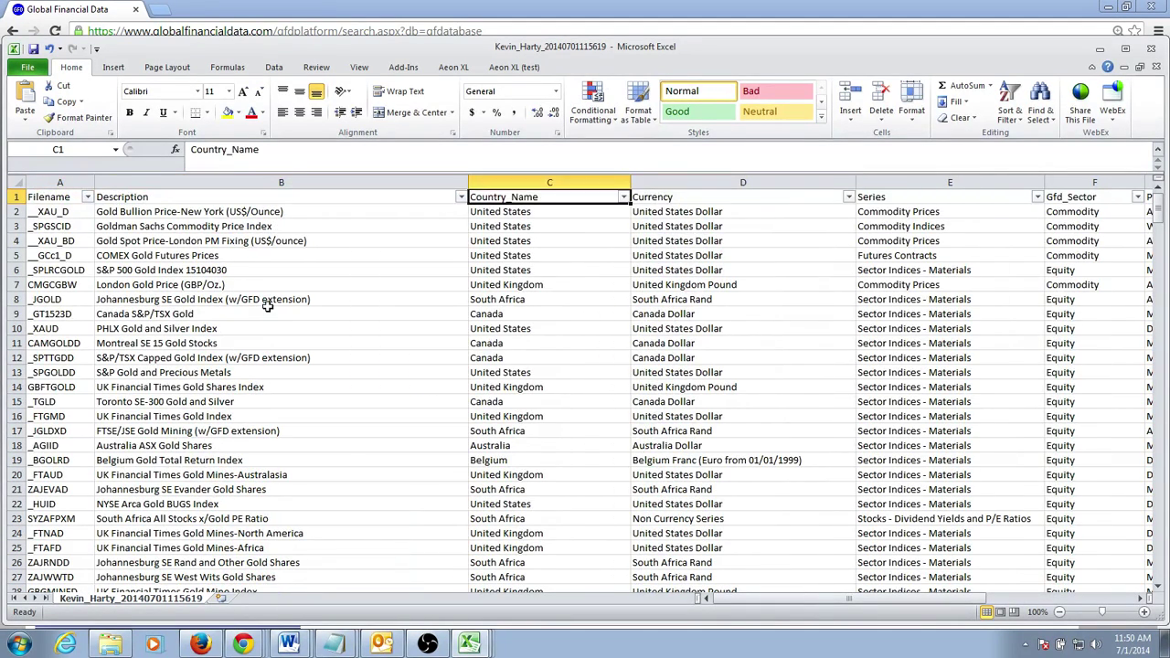
{"action": "key", "text": "Right"}
{"action": "key", "text": "Right"}
{"action": "key", "text": "Right"}
{"action": "key", "text": "Right"}
{"action": "key", "text": "Left"}
{"action": "key", "text": "Right"}
{"action": "key", "text": "ctrl+Left"}
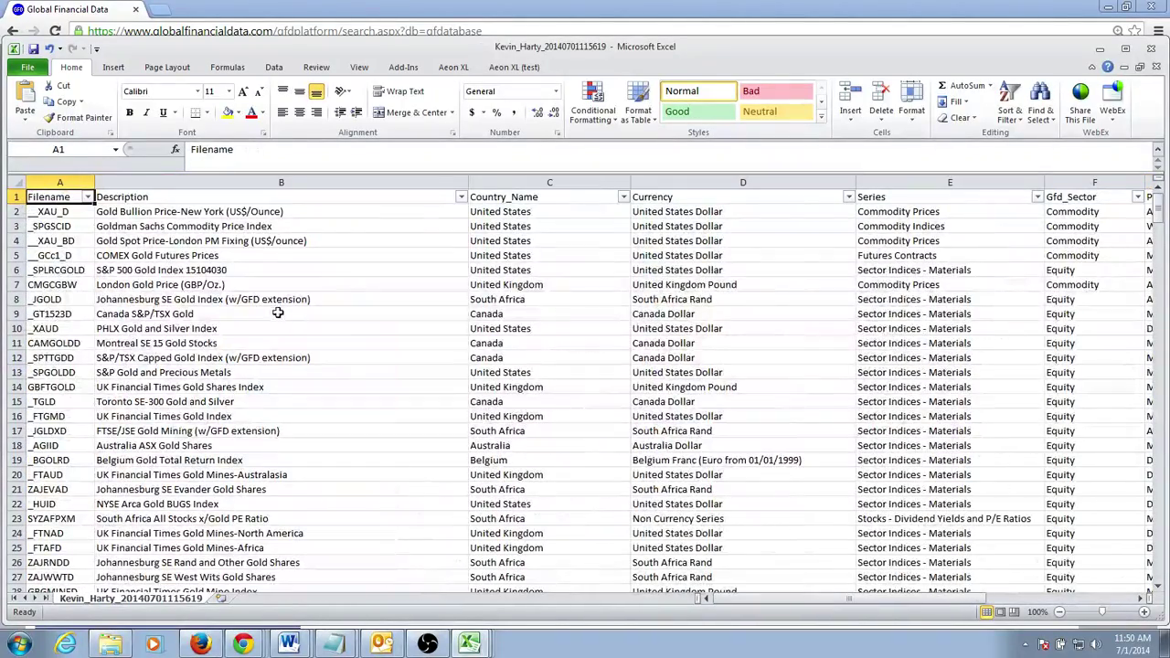
Step: Switch back to the GFD search page in Chrome and clear the Gold keyword, keeping Top GFD Downloads First
{"action": "key", "text": "alt+Tab"}
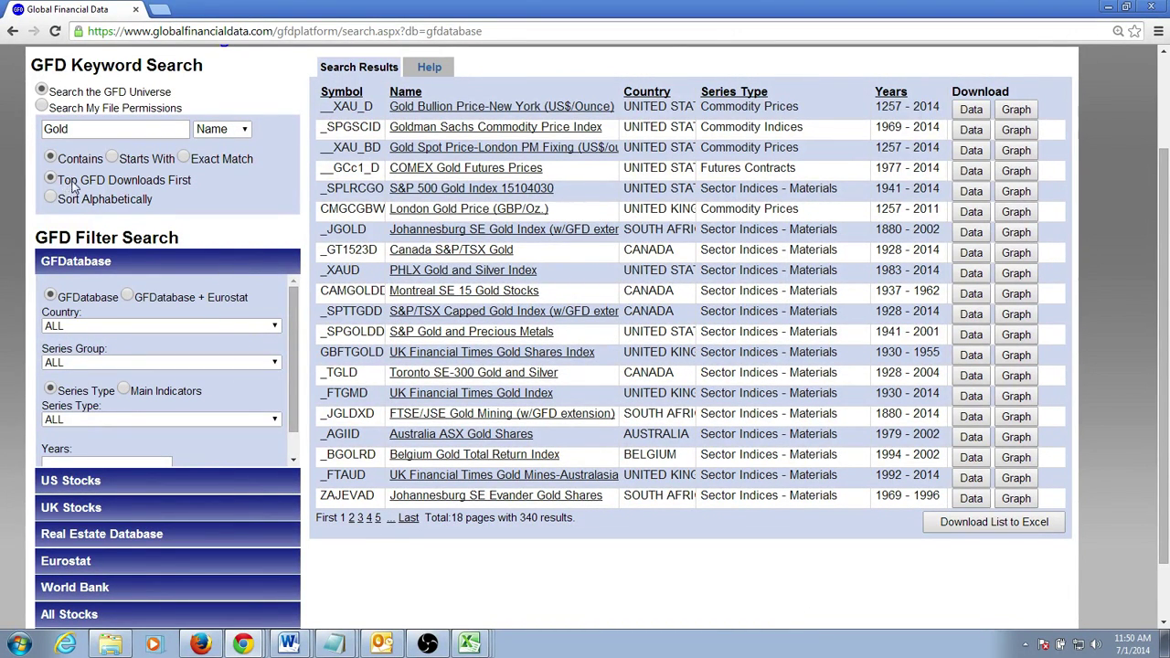
{"action": "left_click_drag", "start_coordinate": [89, 129], "coordinate": [42, 123]}
{"action": "left_click", "coordinate": [302, 119]}
{"action": "left_click", "coordinate": [63, 178]}
{"action": "left_click_drag", "start_coordinate": [81, 132], "coordinate": [30, 135]}
{"action": "key", "text": "BackSpace"}
{"action": "scroll", "coordinate": [186, 344], "scroll_direction": "up", "scroll_amount": 2}
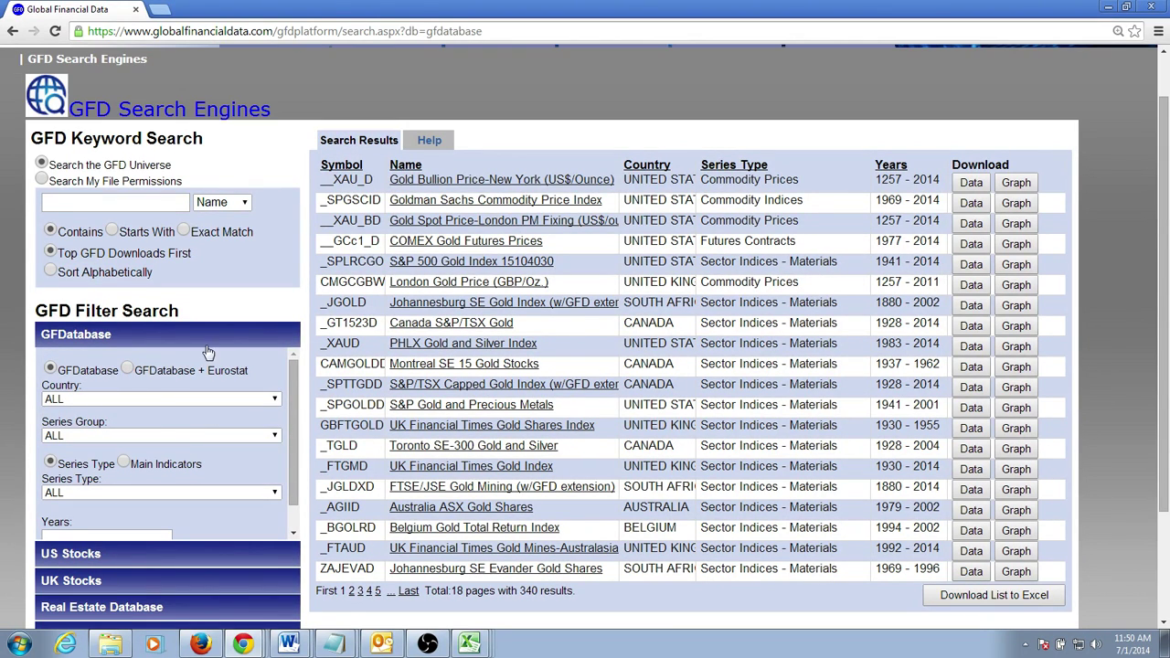
Step: Sort the Gold search results by symbol, and re-sort them by name
{"action": "left_click", "coordinate": [343, 169]}
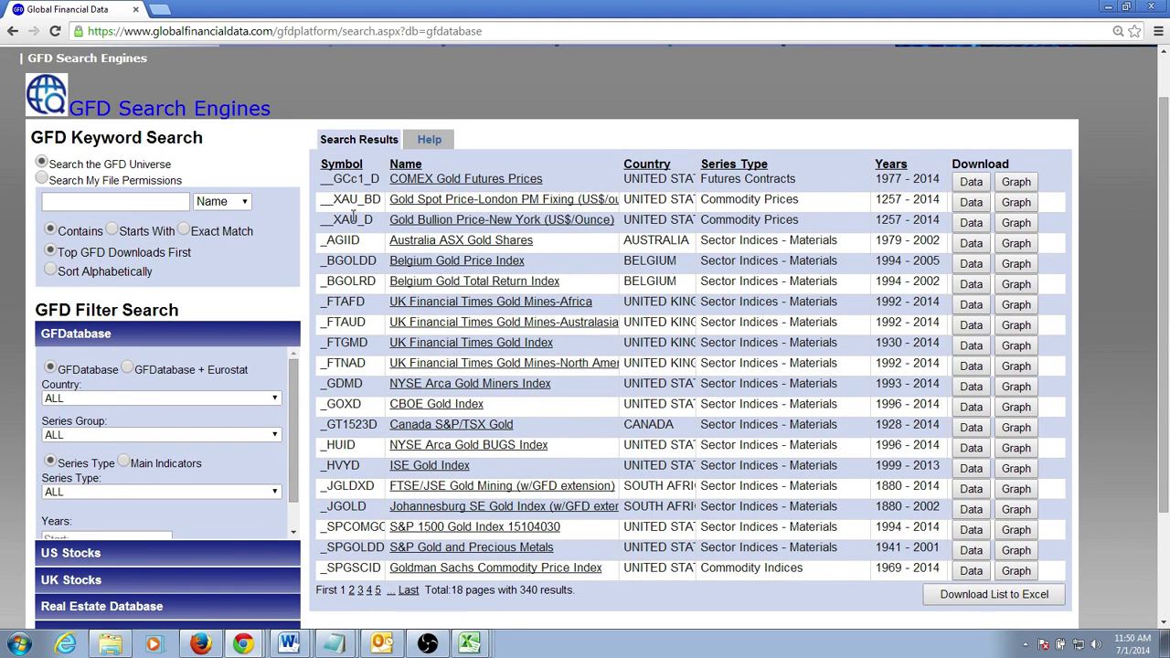
{"action": "left_click", "coordinate": [402, 166]}
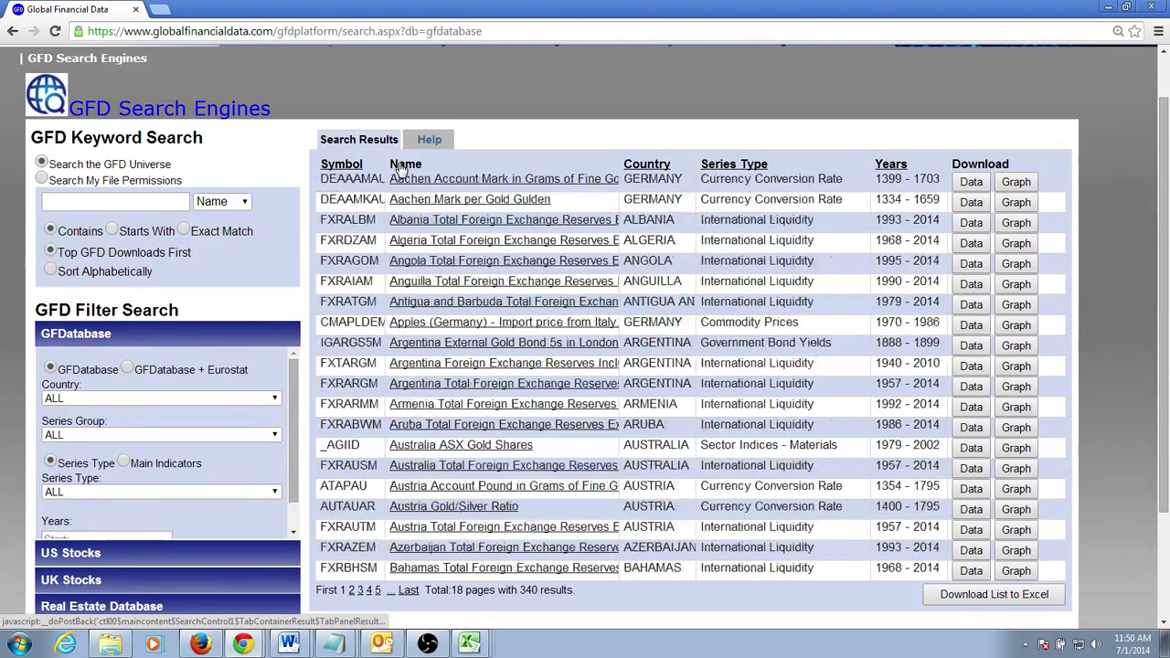
Step: Re-sort the Gold search results by country, by series type, and finally by years
{"action": "left_click", "coordinate": [658, 170]}
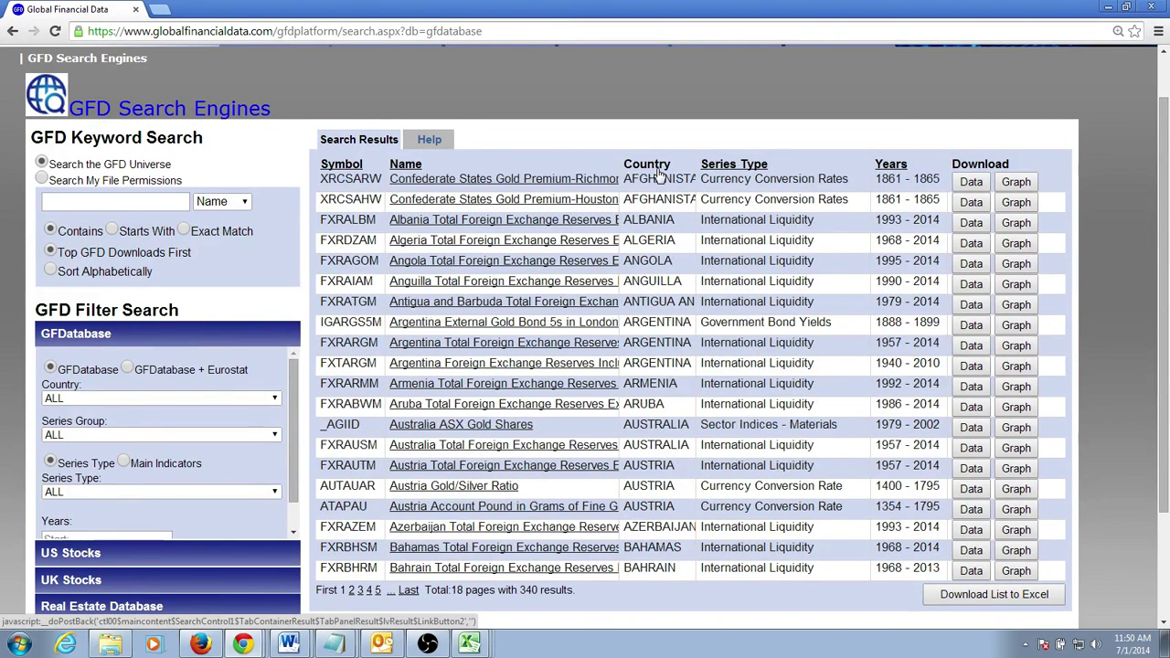
{"action": "left_click", "coordinate": [755, 171]}
{"action": "left_click", "coordinate": [889, 168]}
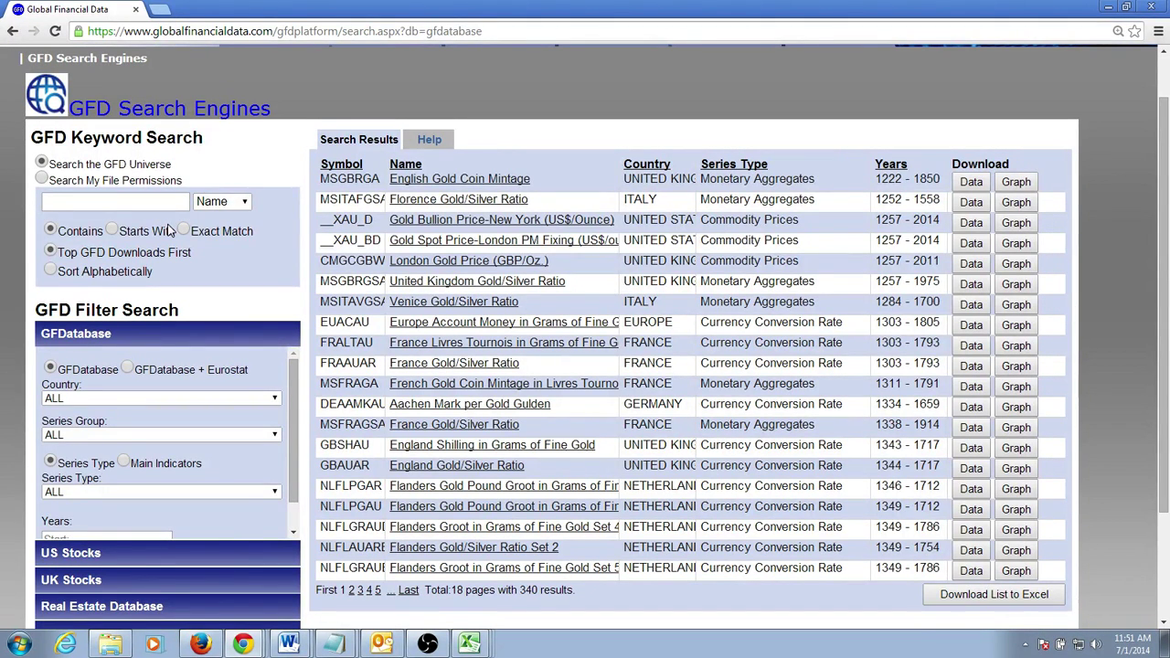
Step: Search the GFDatabase for series whose name contains S&P 500, with Top GFD Downloads First
{"action": "type", "text": "S&"}
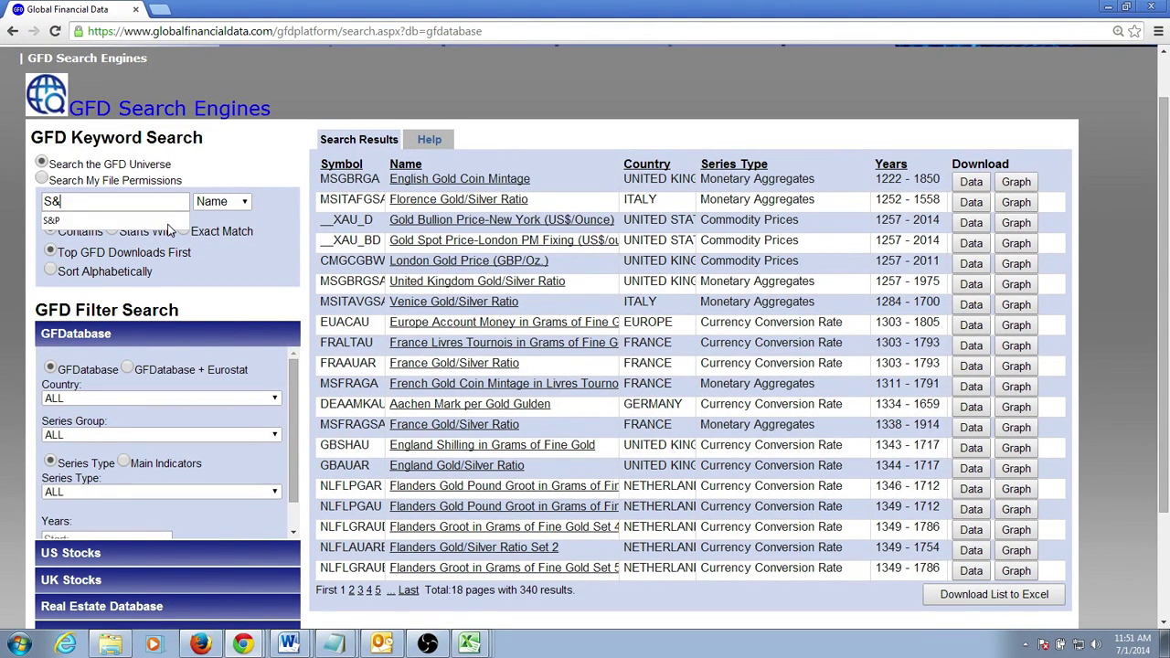
{"action": "type", "text": "P 500"}
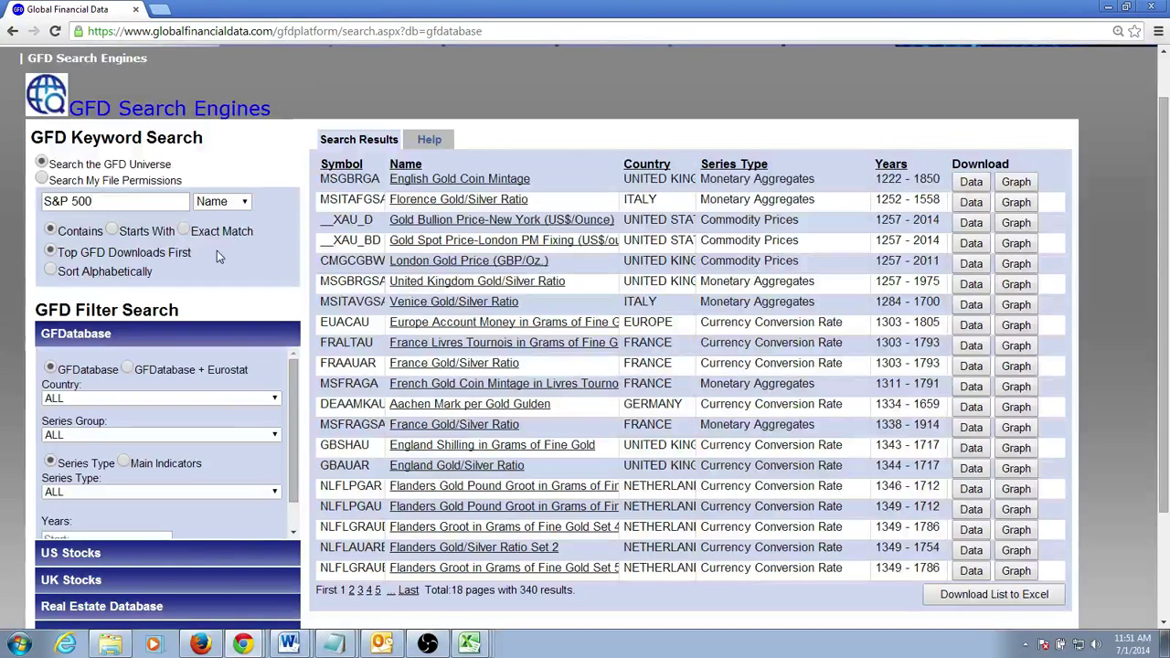
{"action": "scroll", "coordinate": [256, 266], "scroll_direction": "down", "scroll_amount": 2}
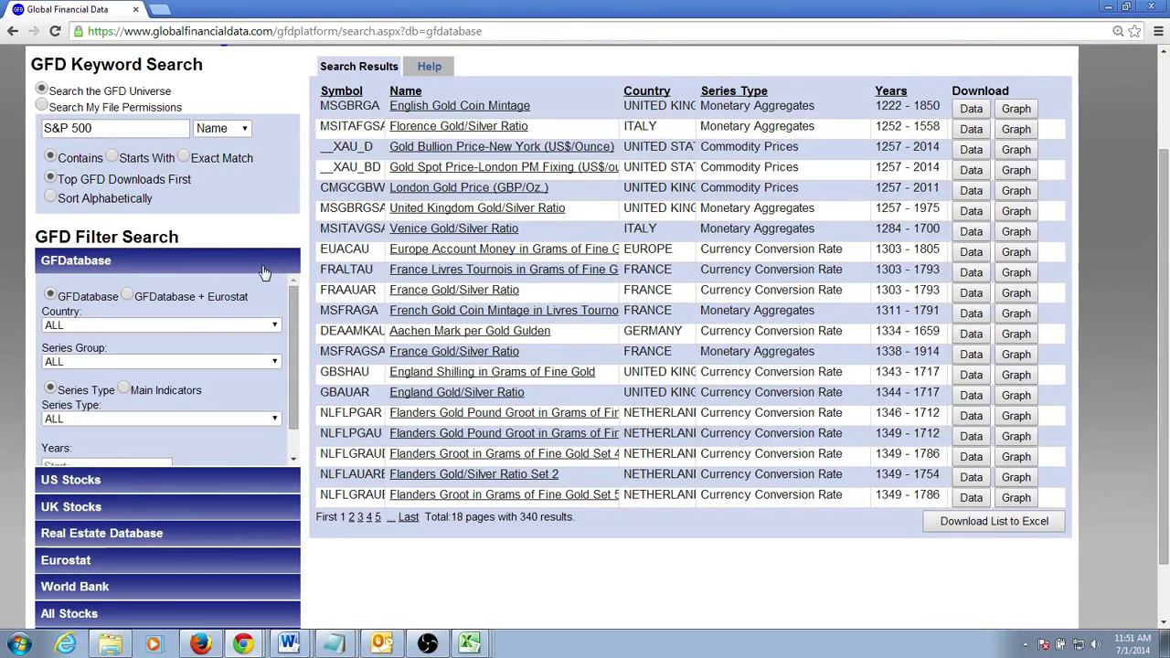
{"action": "key", "text": "ctrl+minus"}
{"action": "key", "text": "ctrl+plus"}
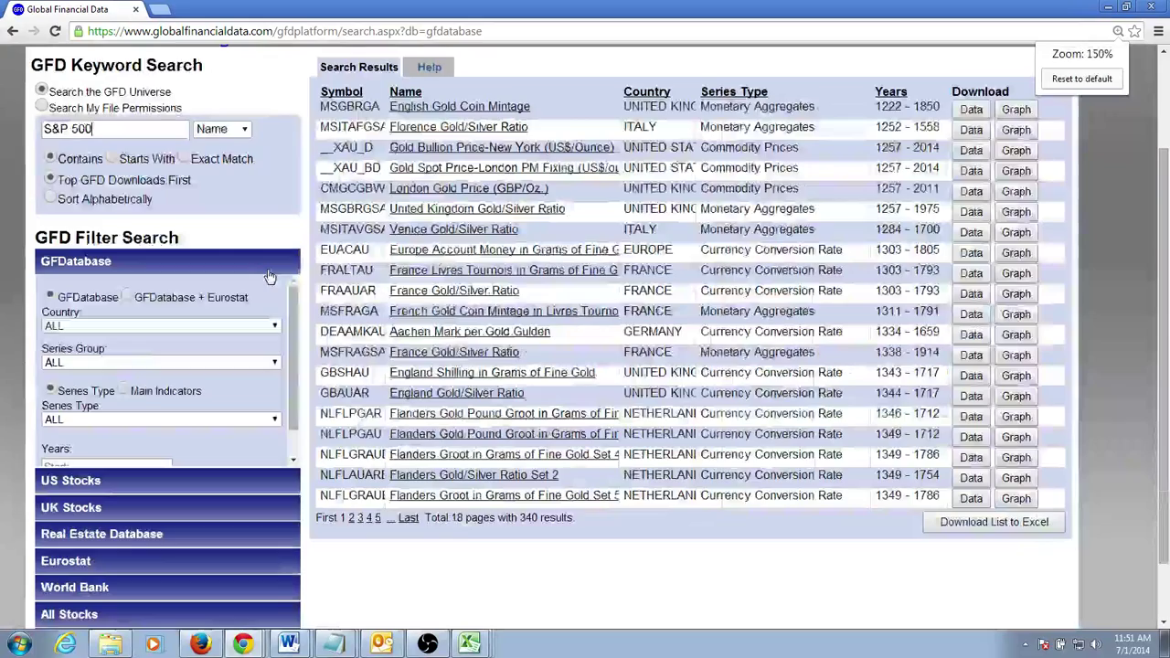
{"action": "key", "text": "ctrl+minus"}
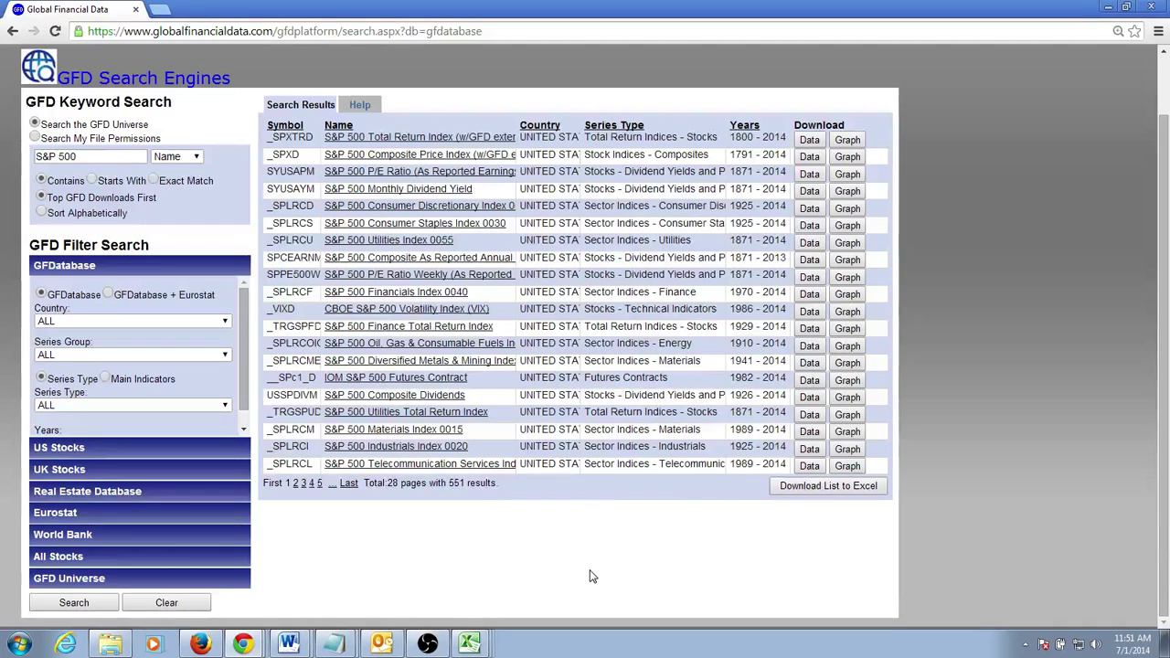
{"action": "key", "text": "ctrl+plus"}
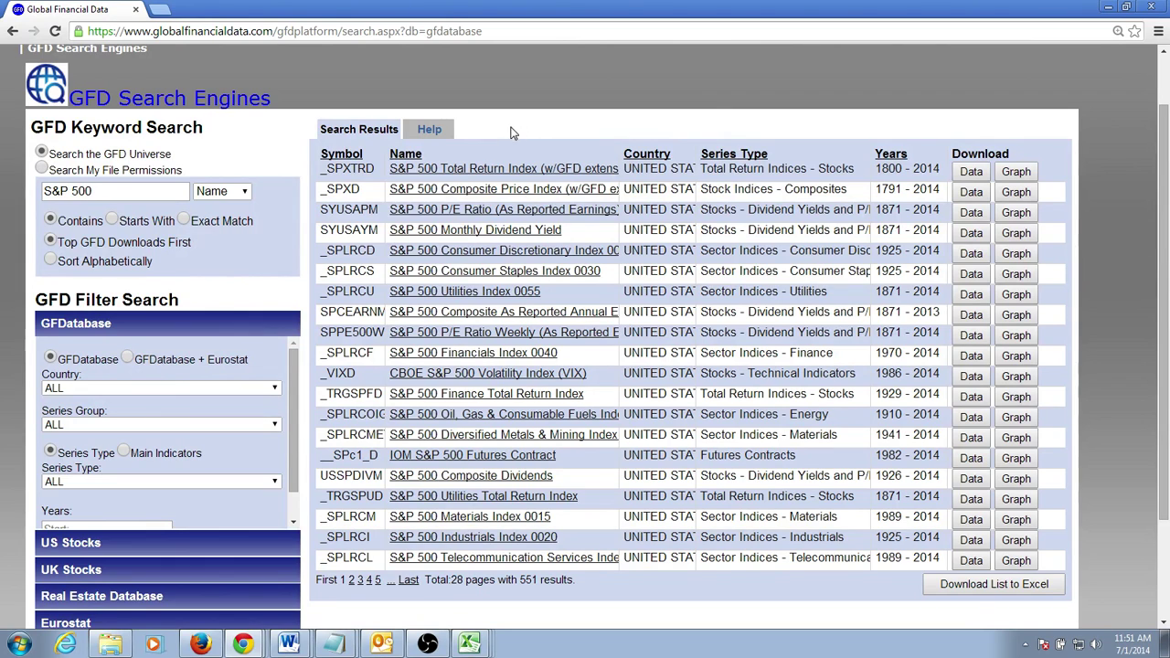
Step: Open the S&P 500 Composite Price Index (w/GFD extension) series and set its chart period to Full History
{"action": "mouse_move", "coordinate": [413, 176]}
{"action": "mouse_move", "coordinate": [572, 194]}
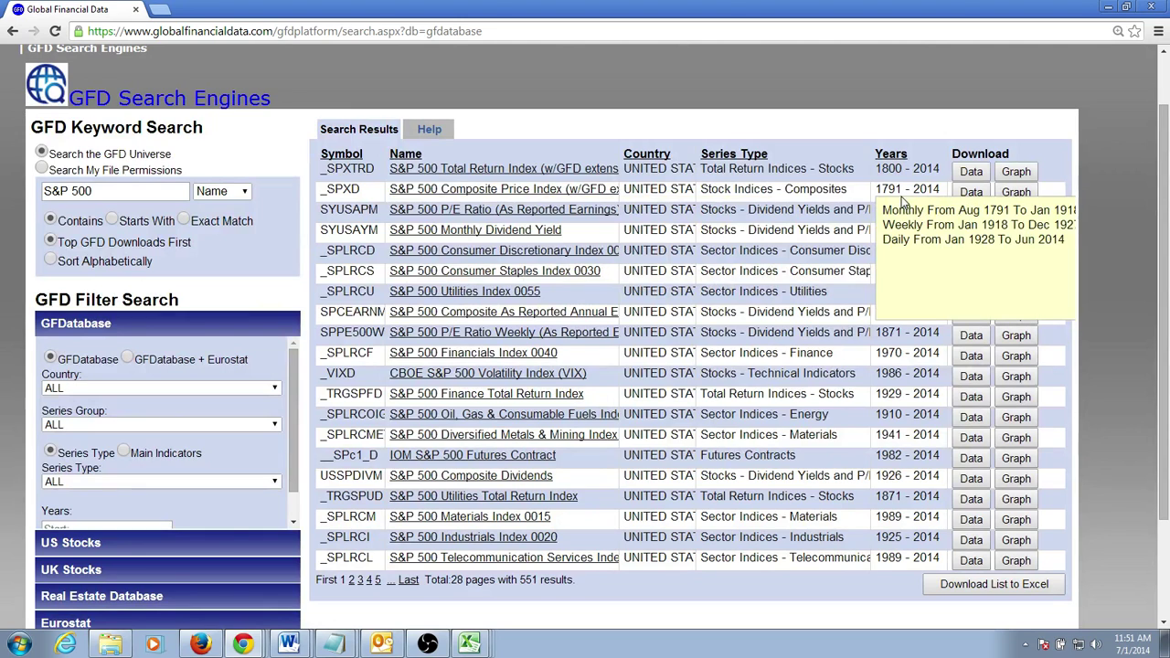
{"action": "left_click", "coordinate": [537, 192]}
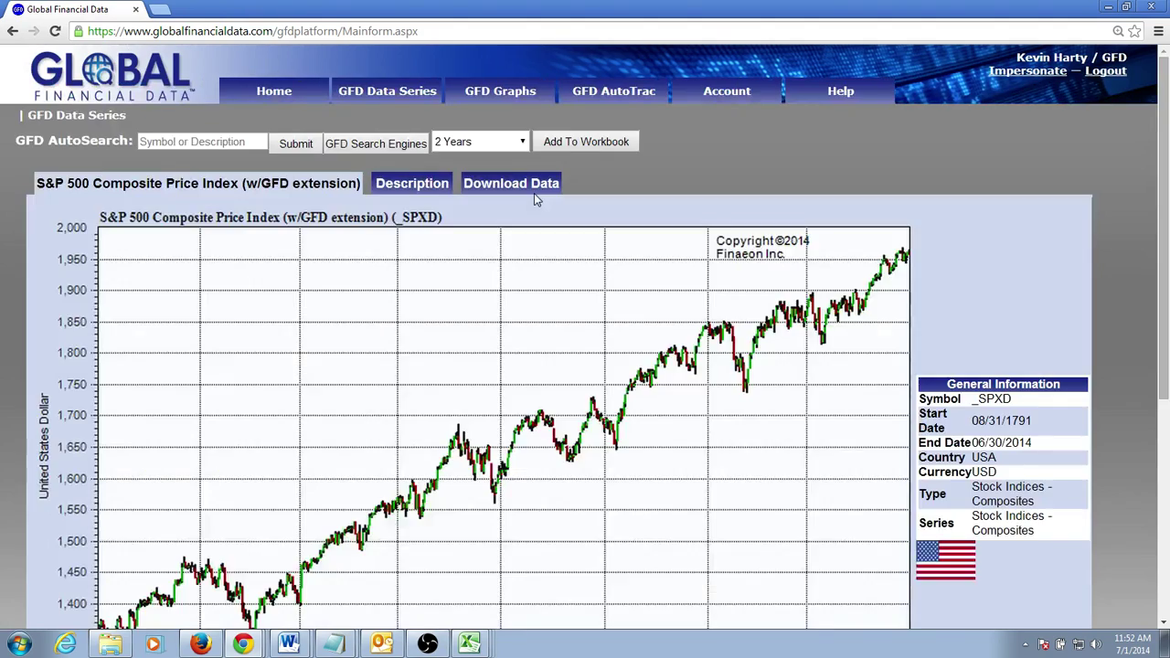
{"action": "scroll", "coordinate": [482, 262], "scroll_direction": "down", "scroll_amount": 1}
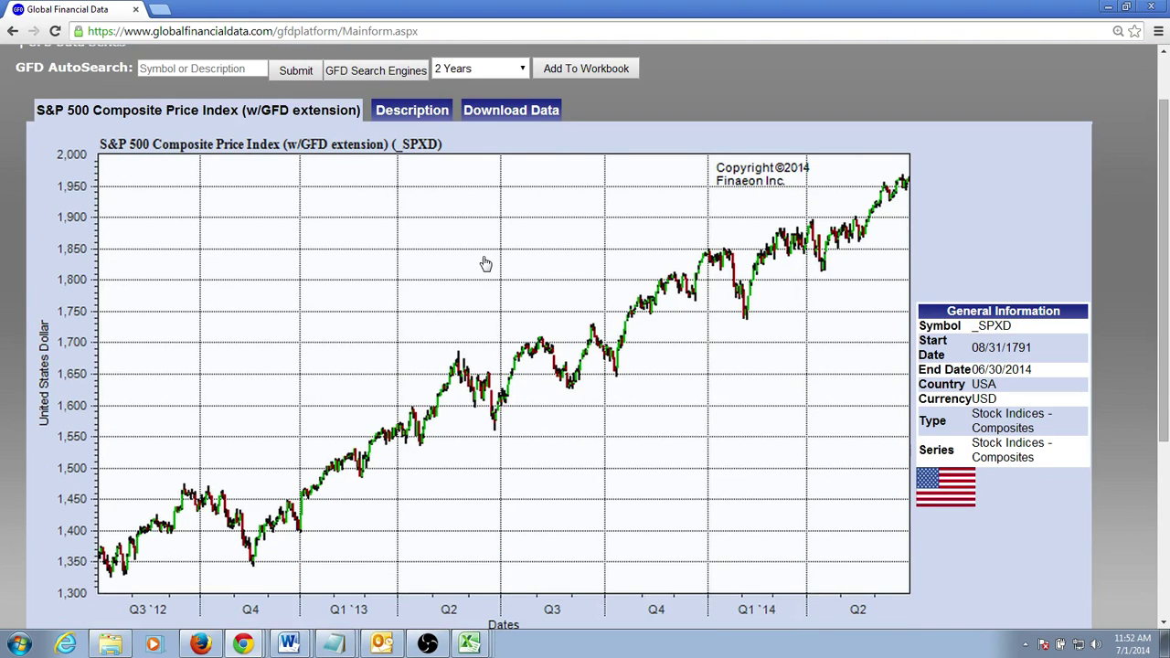
{"action": "left_click", "coordinate": [524, 71]}
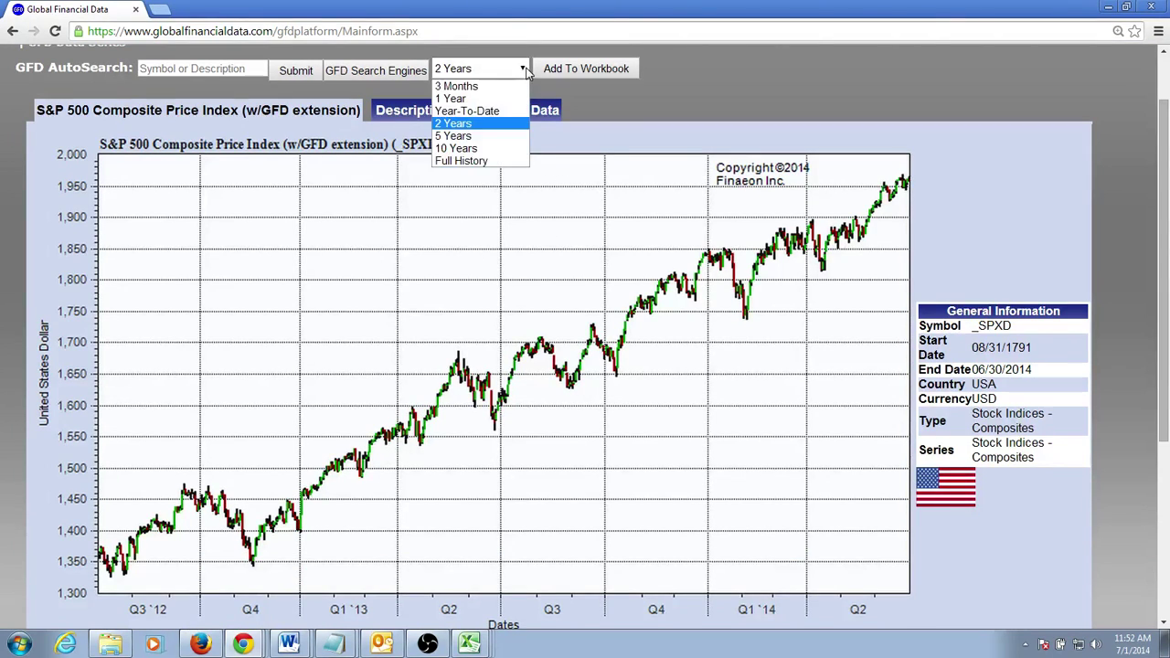
{"action": "left_click", "coordinate": [479, 163]}
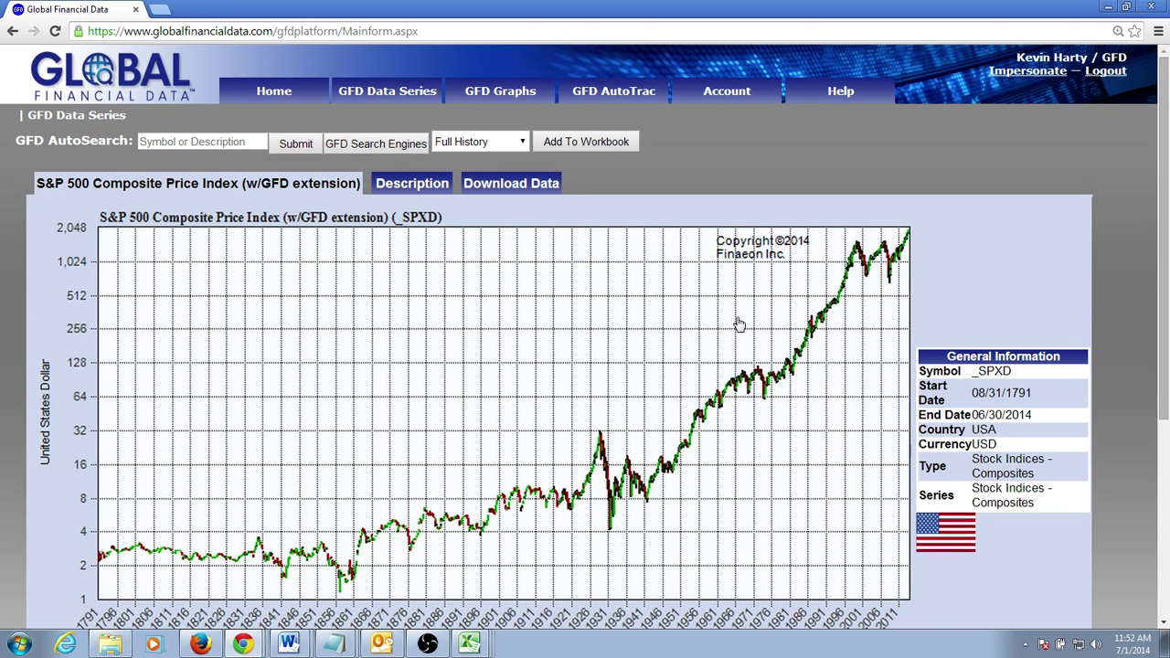
Step: Review the S&P 500 Composite Price Index description, covering its symbol, dates, pricing data and the full description text
{"action": "left_click", "coordinate": [409, 186]}
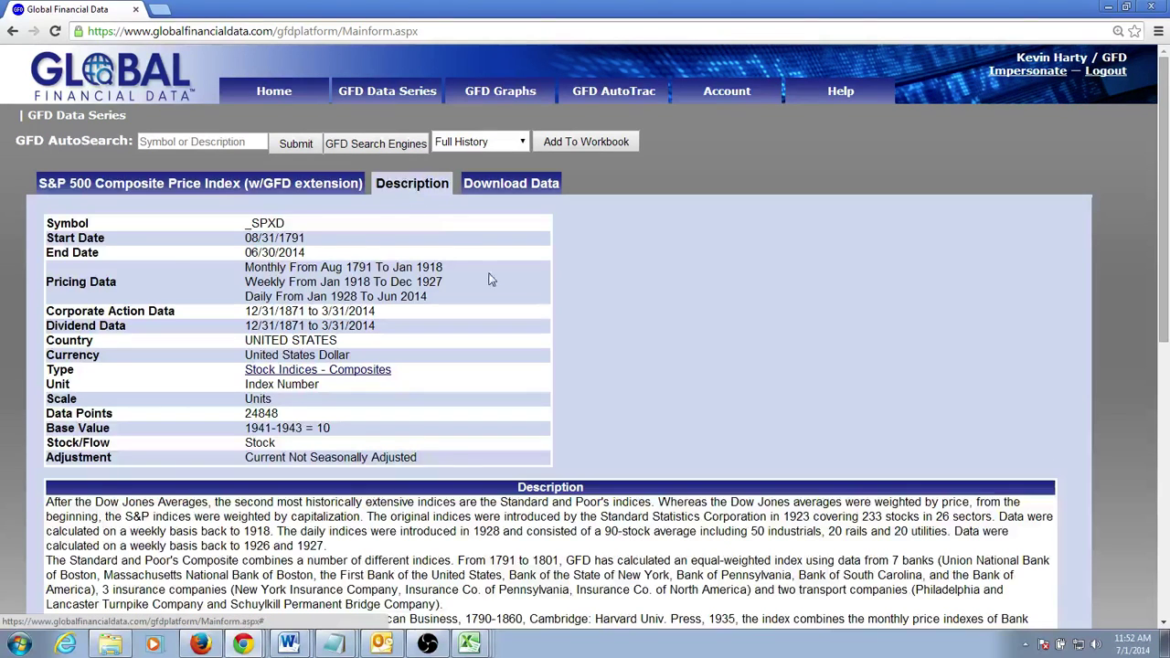
{"action": "scroll", "coordinate": [585, 311], "scroll_direction": "down", "scroll_amount": 1}
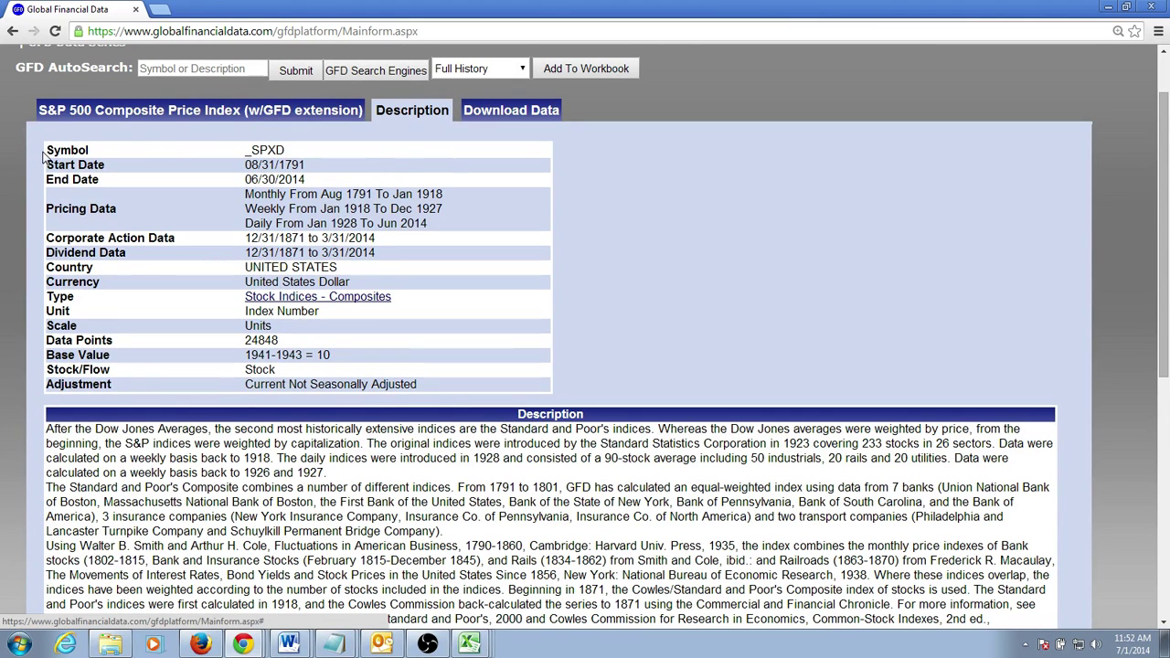
{"action": "left_click_drag", "start_coordinate": [46, 158], "coordinate": [243, 165]}
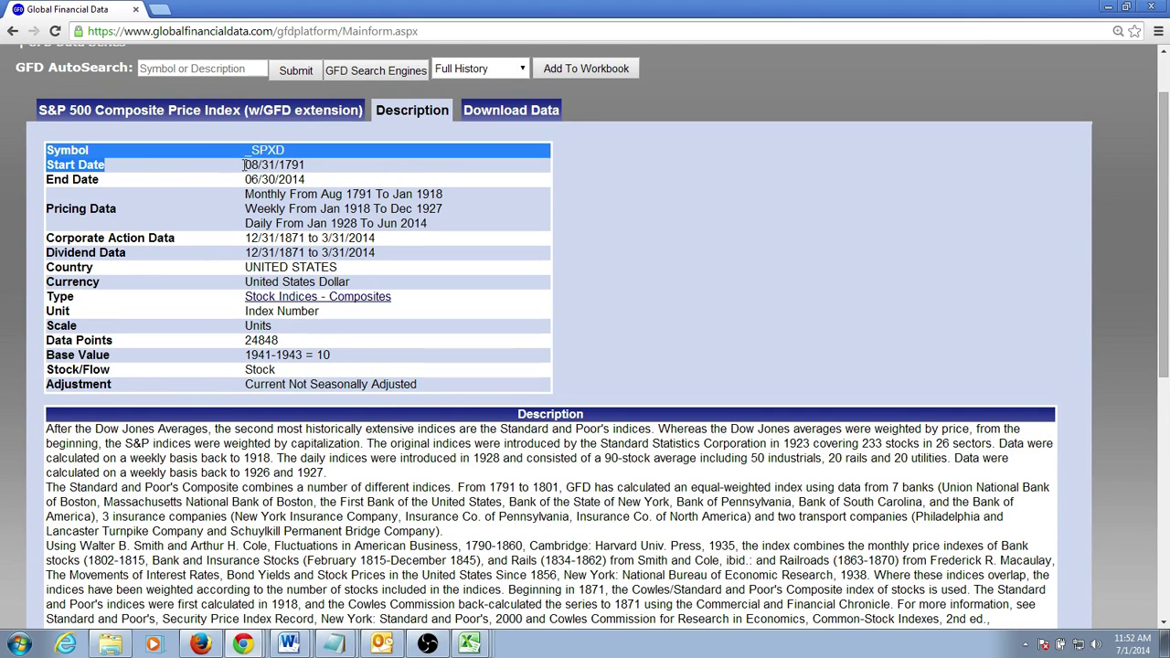
{"action": "left_click_drag", "start_coordinate": [203, 216], "coordinate": [435, 224]}
{"action": "left_click", "coordinate": [480, 230]}
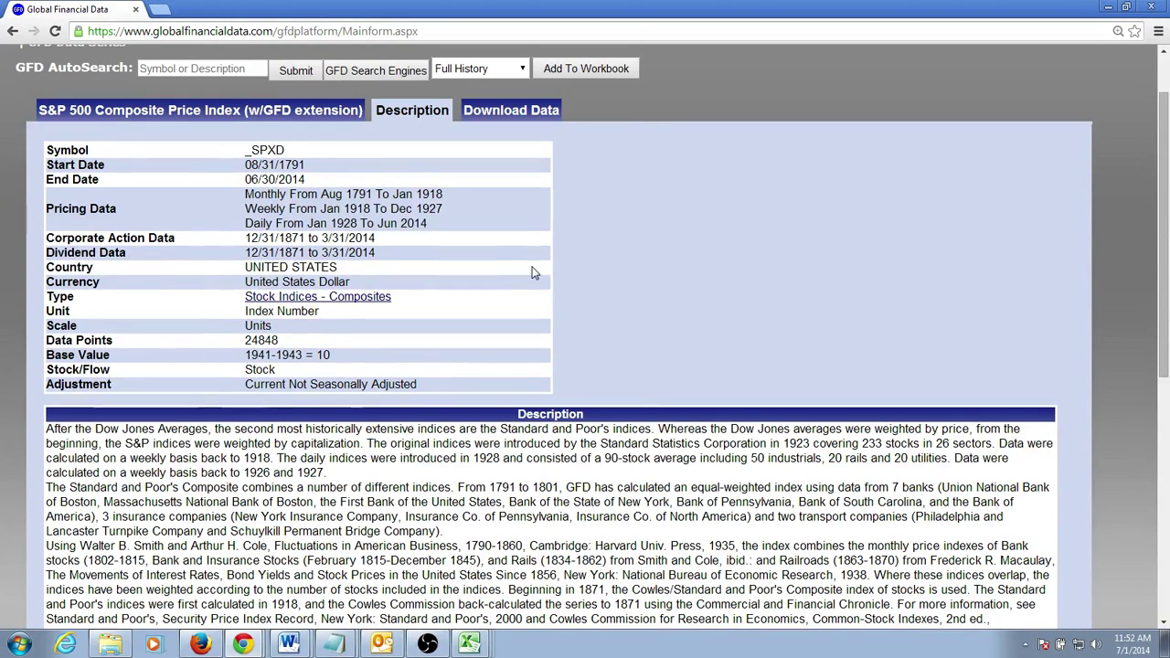
{"action": "scroll", "coordinate": [539, 274], "scroll_direction": "down", "scroll_amount": 1}
{"action": "scroll", "coordinate": [535, 270], "scroll_direction": "down", "scroll_amount": 3}
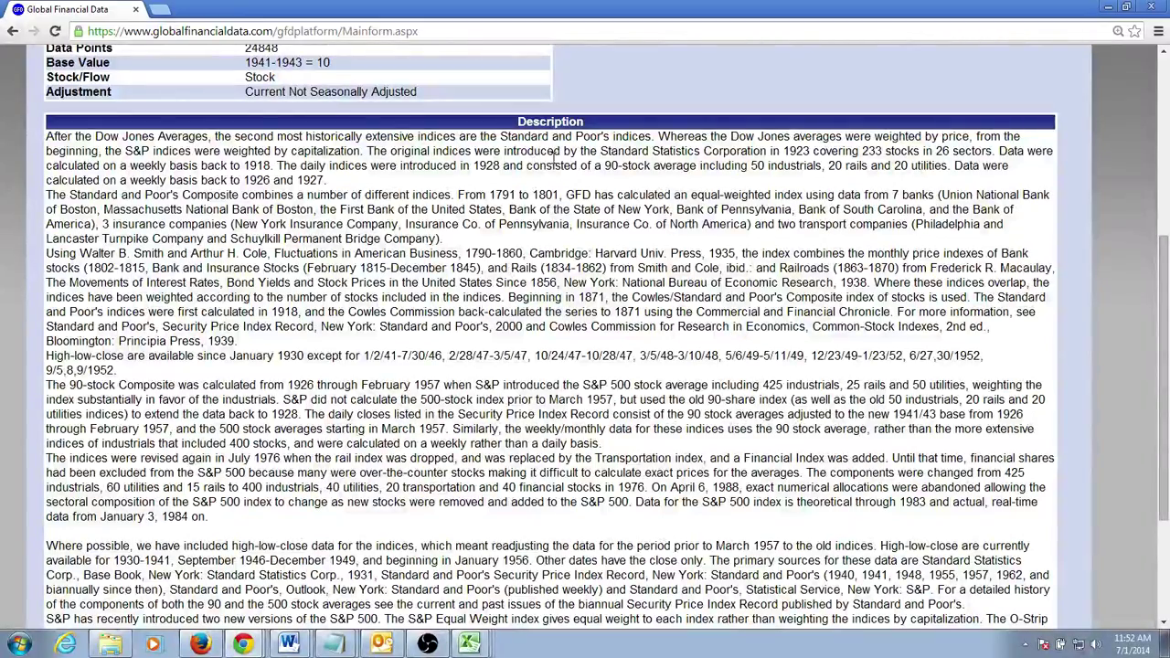
{"action": "scroll", "coordinate": [578, 155], "scroll_direction": "down", "scroll_amount": 3}
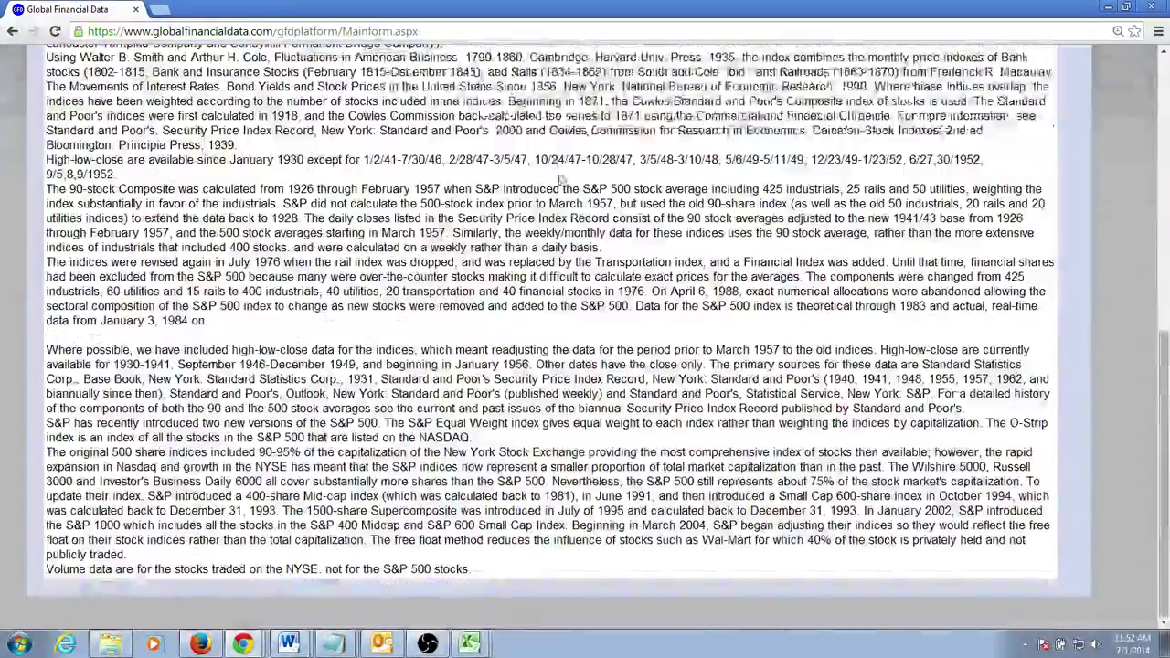
{"action": "scroll", "coordinate": [561, 182], "scroll_direction": "up", "scroll_amount": 3}
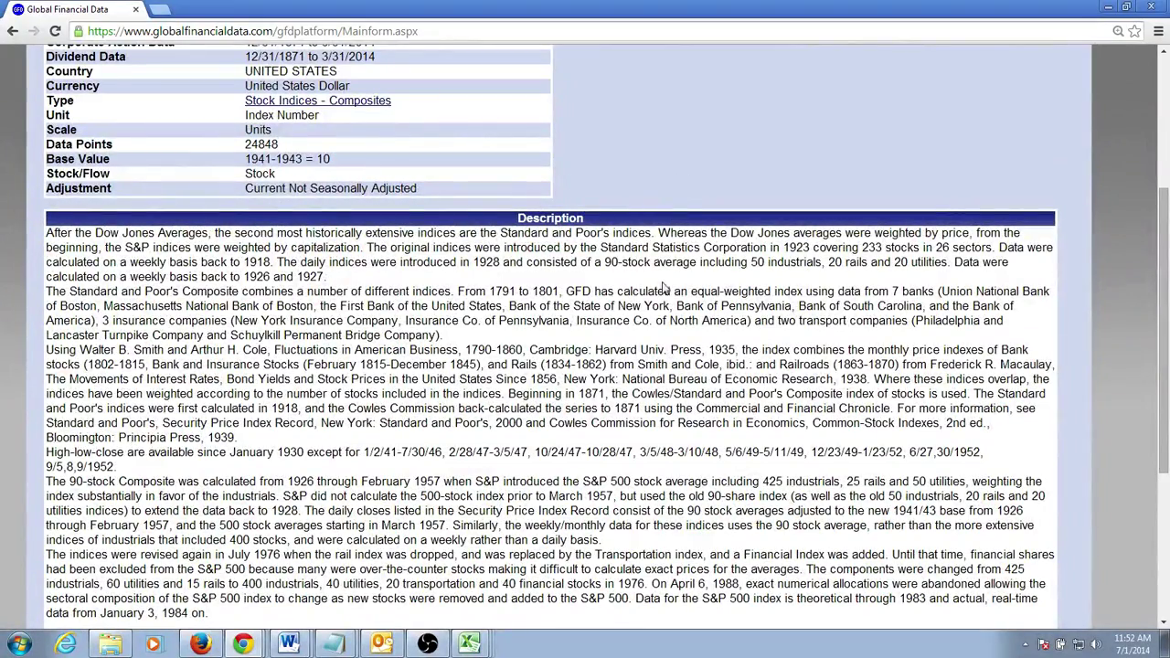
{"action": "scroll", "coordinate": [689, 369], "scroll_direction": "up", "scroll_amount": 2}
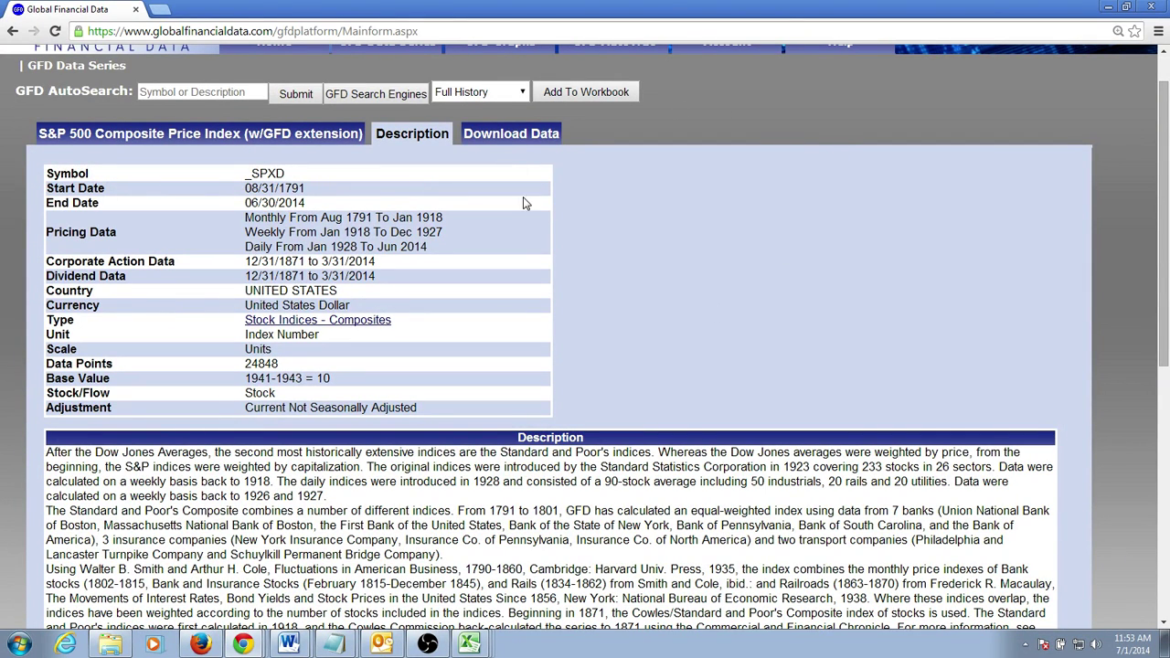
Step: In the series' data download settings, set the start year to 1900 and include the Inflation adjustment
{"action": "left_click", "coordinate": [509, 136]}
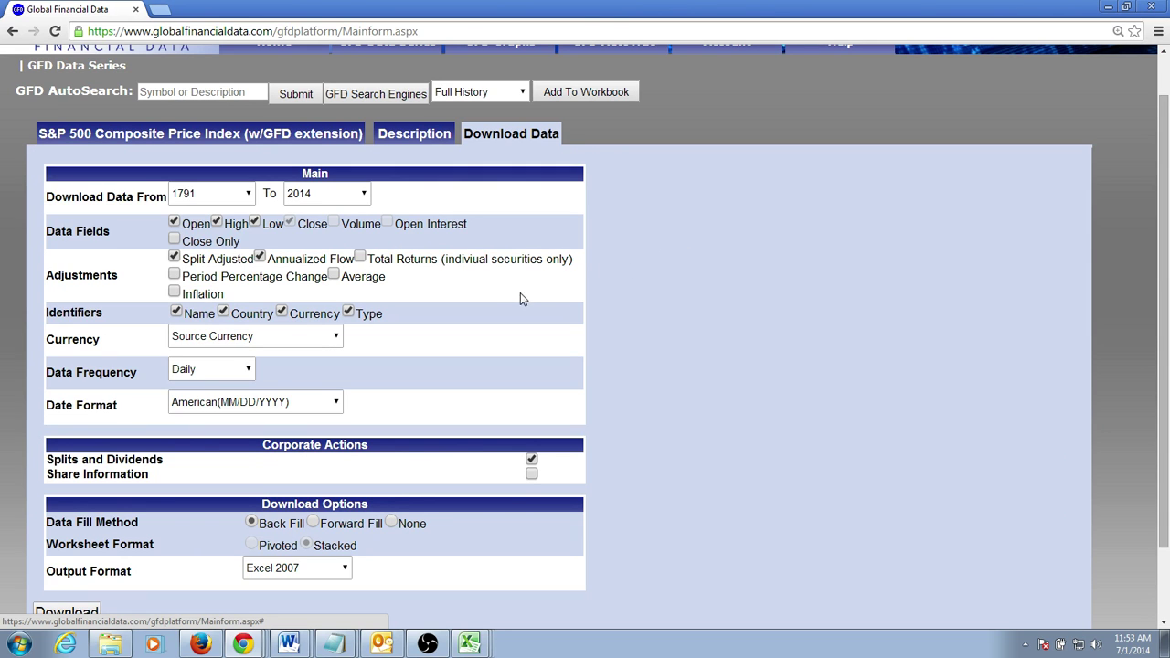
{"action": "left_click", "coordinate": [251, 199]}
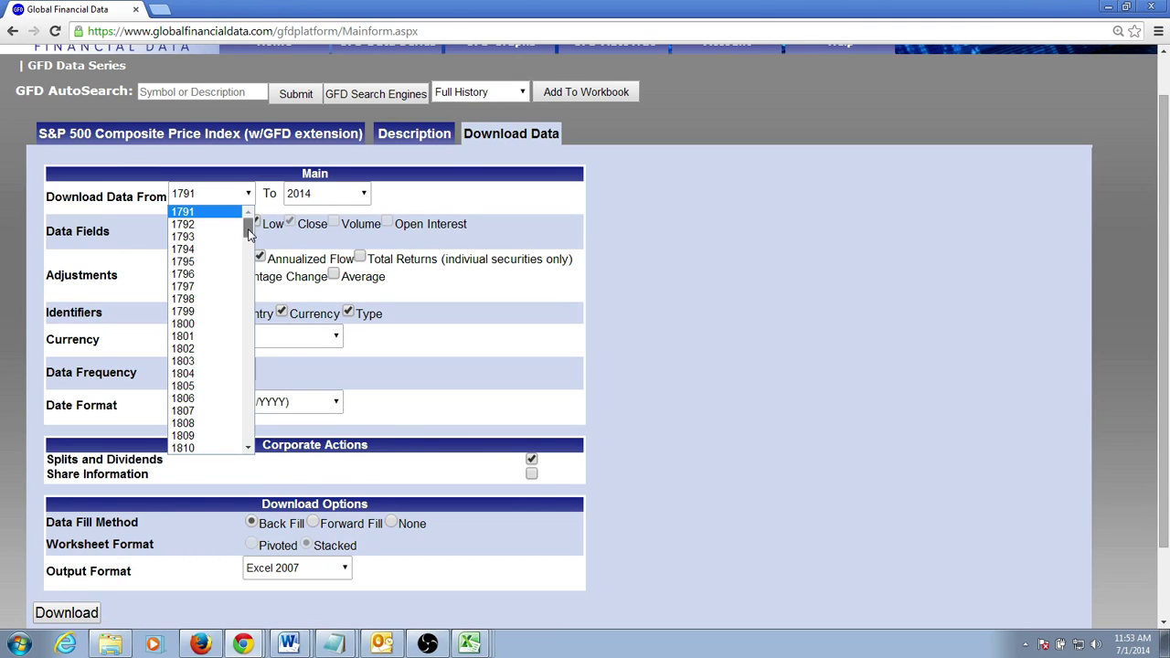
{"action": "left_click_drag", "start_coordinate": [249, 234], "coordinate": [253, 333]}
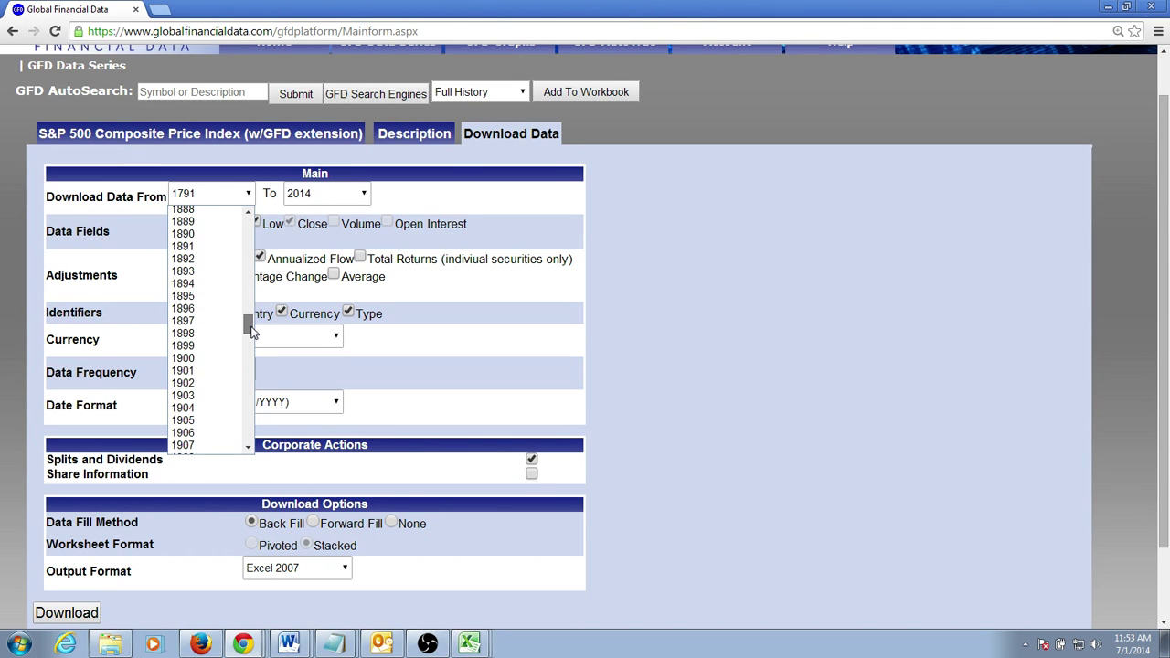
{"action": "left_click", "coordinate": [218, 357]}
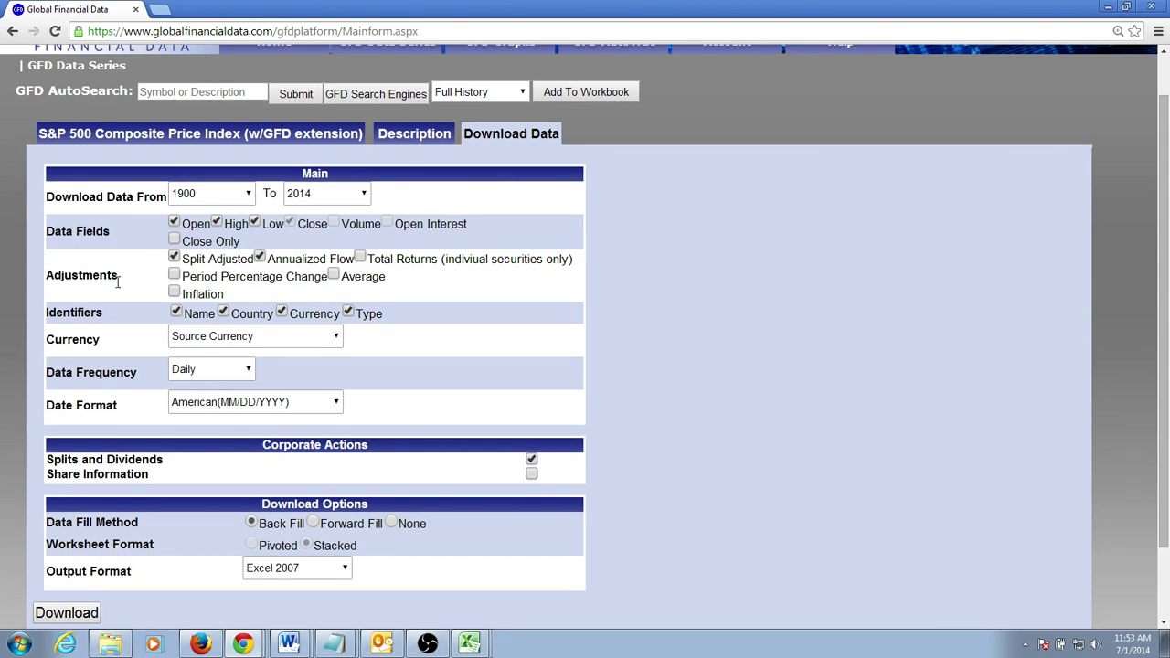
{"action": "left_click", "coordinate": [174, 293]}
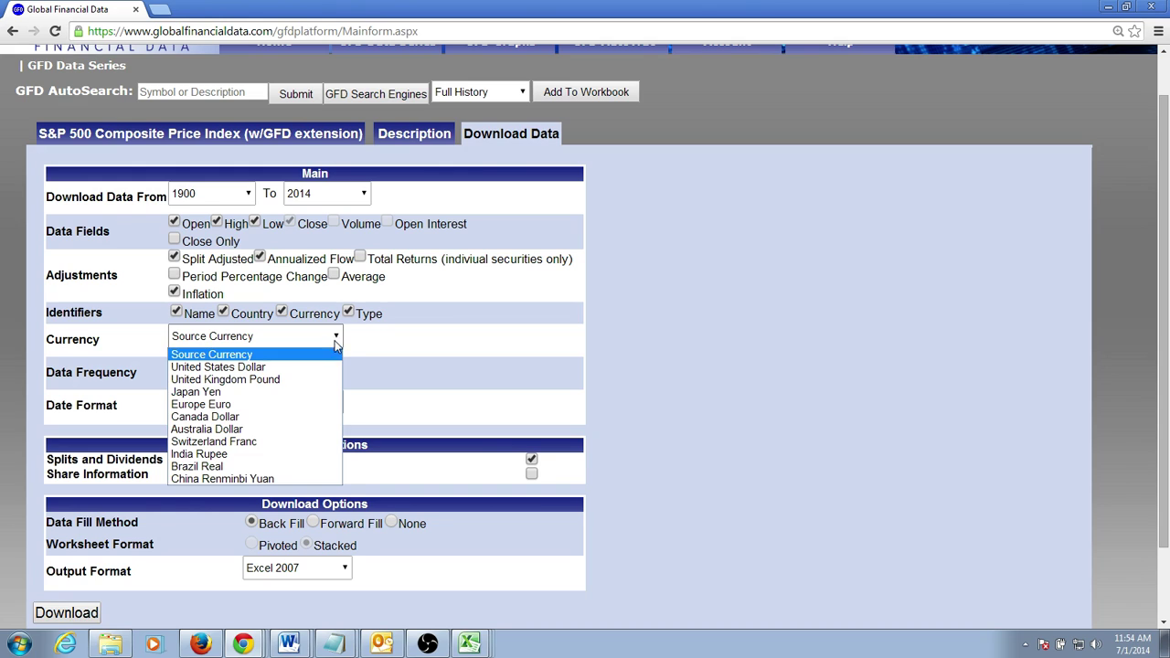
Step: Keep Source Currency, with Daily data frequency and the American(MM/DD/YYYY) date format for the download
{"action": "left_click", "coordinate": [440, 315]}
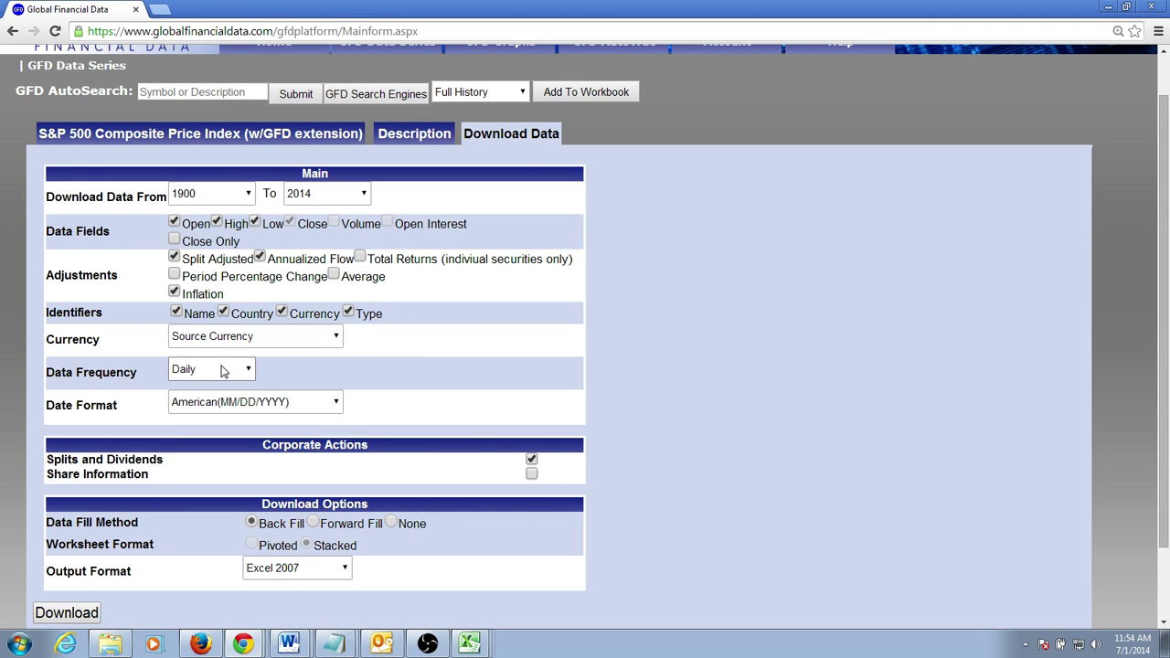
{"action": "left_click", "coordinate": [248, 374]}
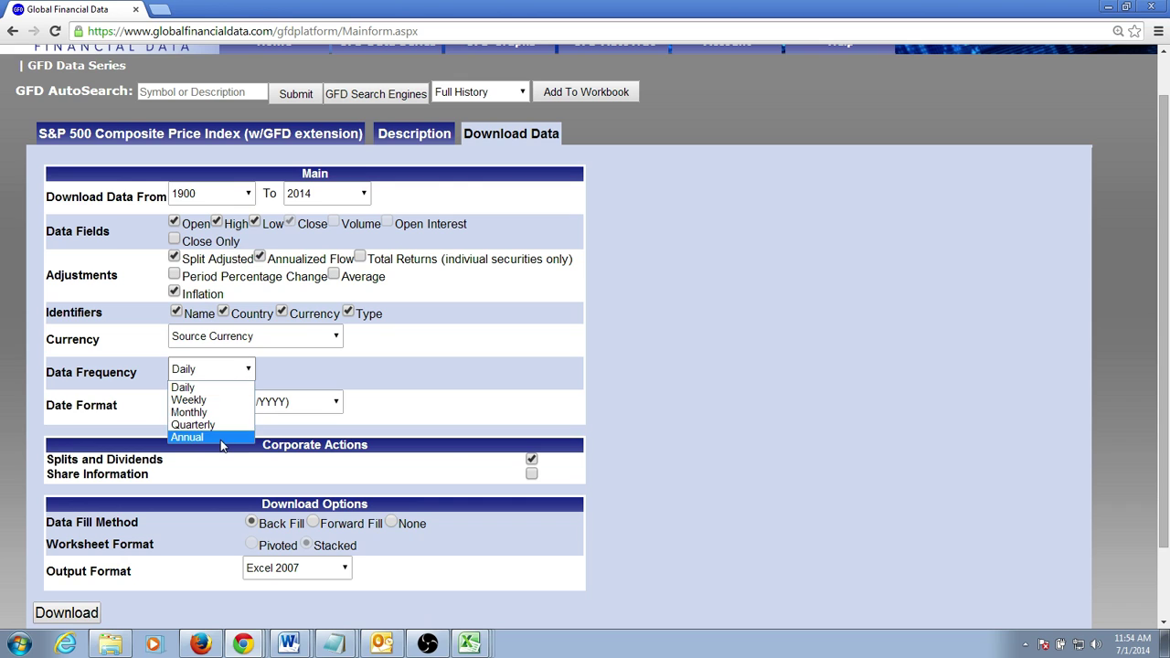
{"action": "left_click", "coordinate": [222, 388]}
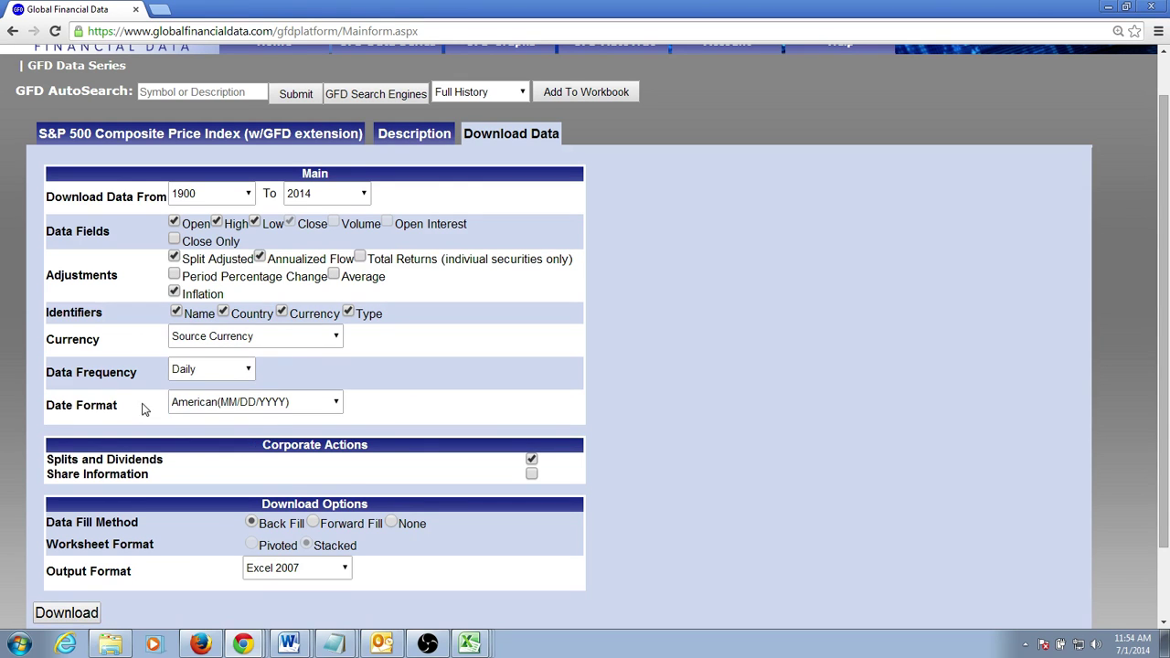
{"action": "left_click", "coordinate": [293, 412]}
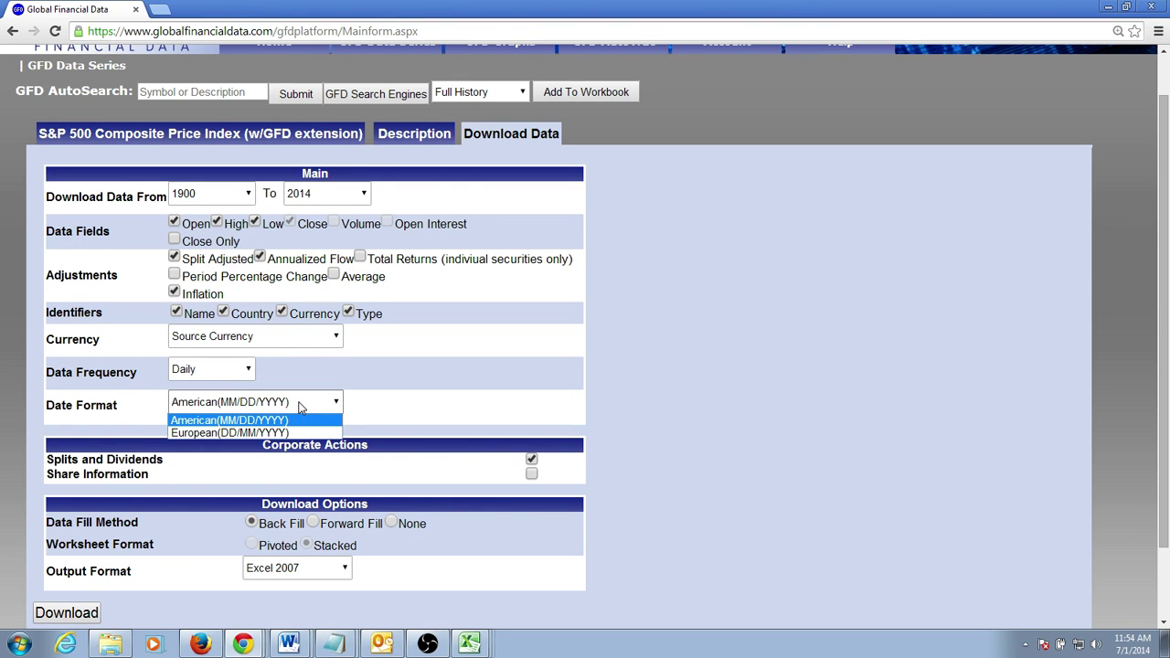
{"action": "left_click", "coordinate": [302, 408]}
Step: Choose Excel 2007 as the output format and download the S&P 500 Composite Price Index data
{"action": "scroll", "coordinate": [500, 375], "scroll_direction": "down", "scroll_amount": 2}
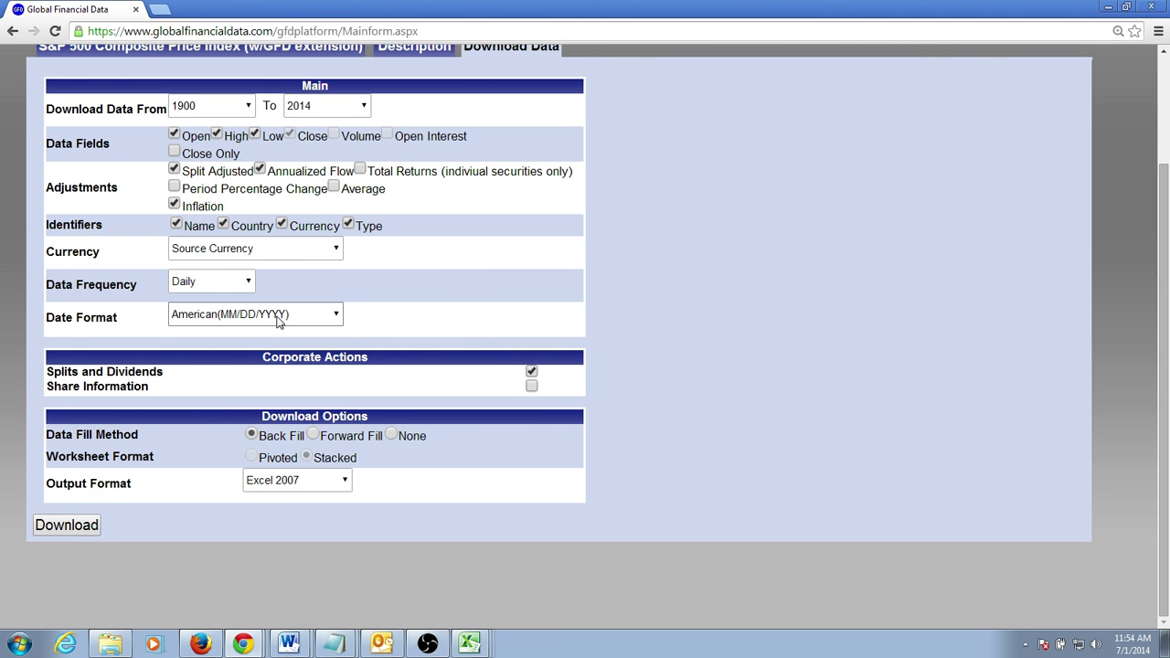
{"action": "scroll", "coordinate": [334, 291], "scroll_direction": "up", "scroll_amount": 2}
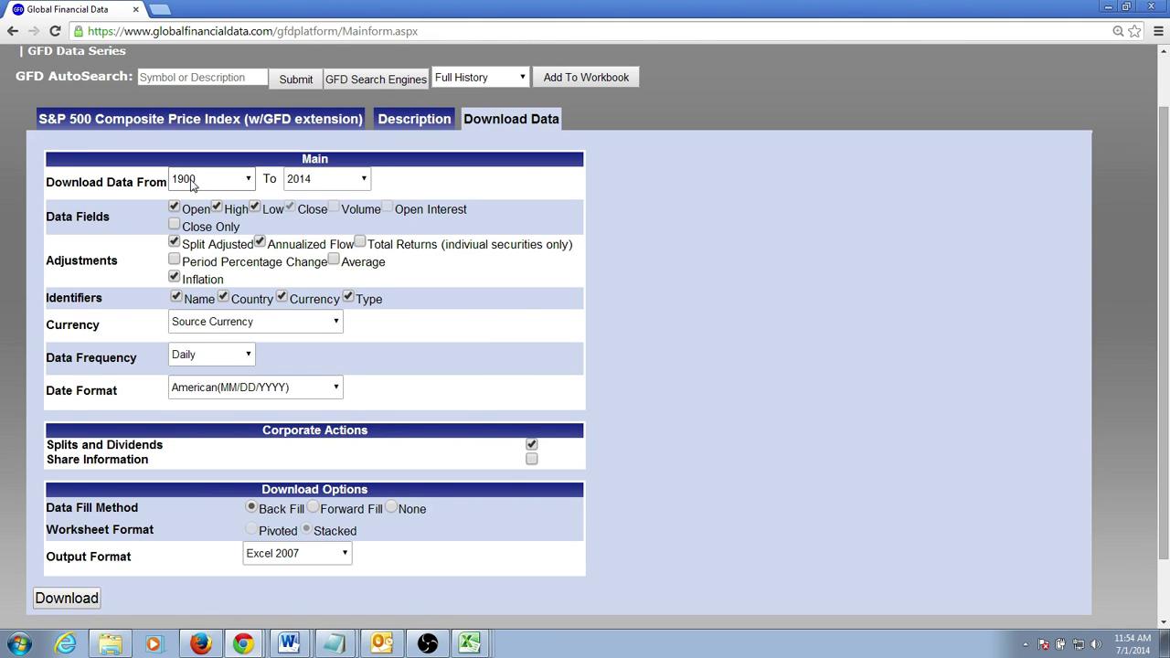
{"action": "scroll", "coordinate": [403, 333], "scroll_direction": "down", "scroll_amount": 2}
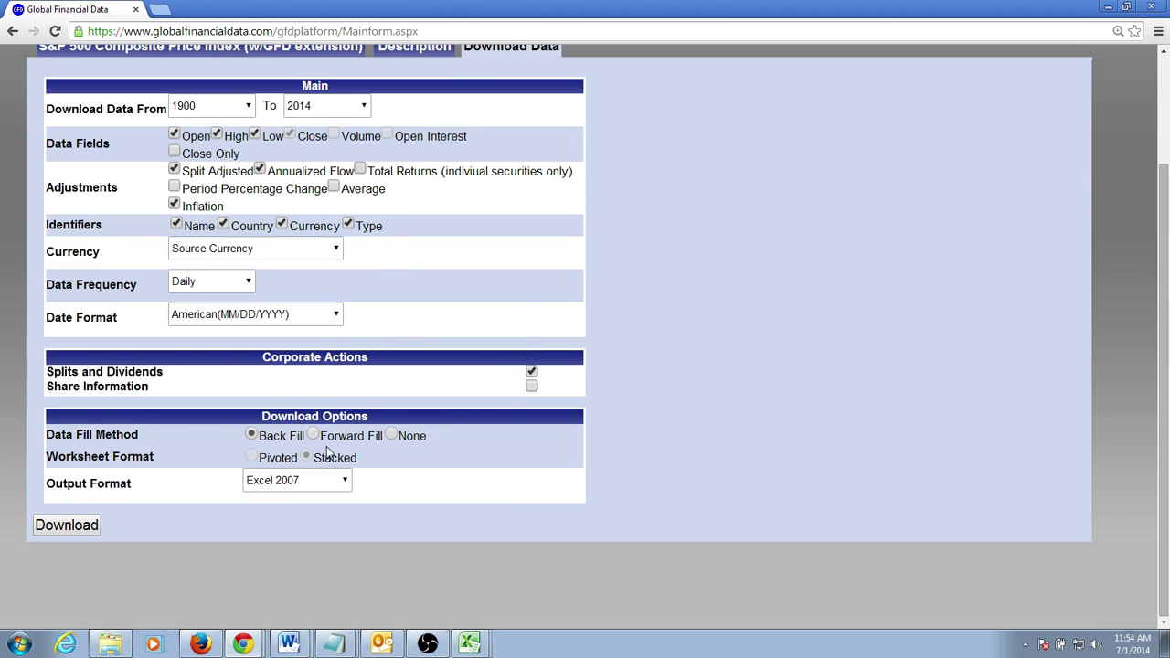
{"action": "left_click", "coordinate": [346, 485]}
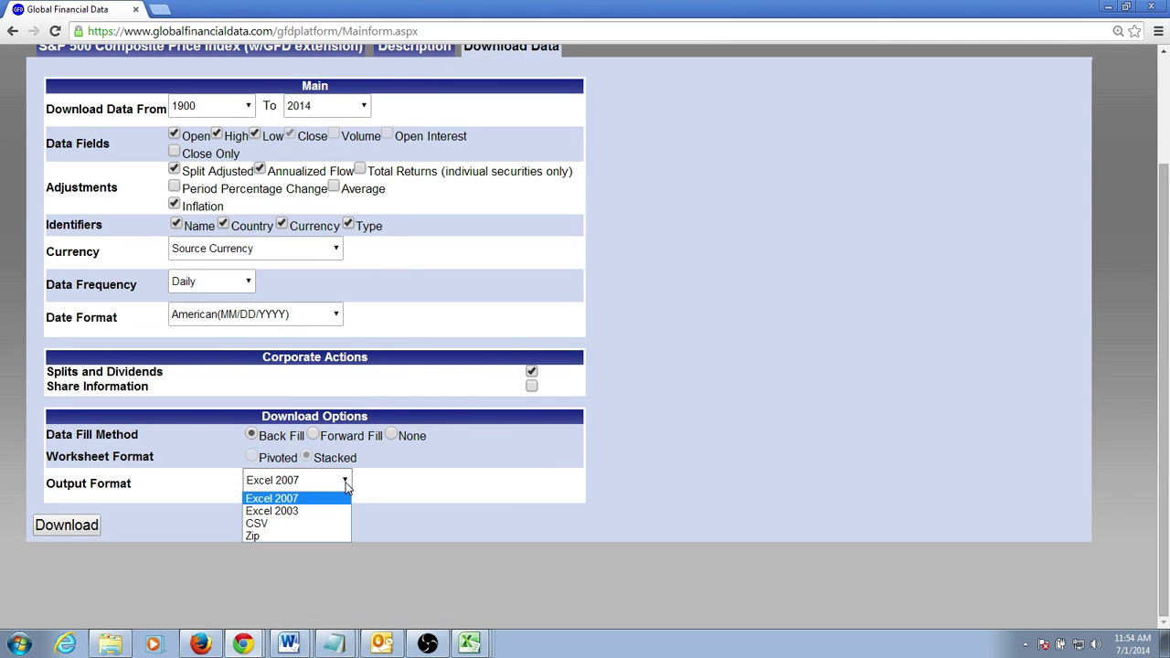
{"action": "left_click", "coordinate": [300, 502]}
{"action": "left_click", "coordinate": [60, 523]}
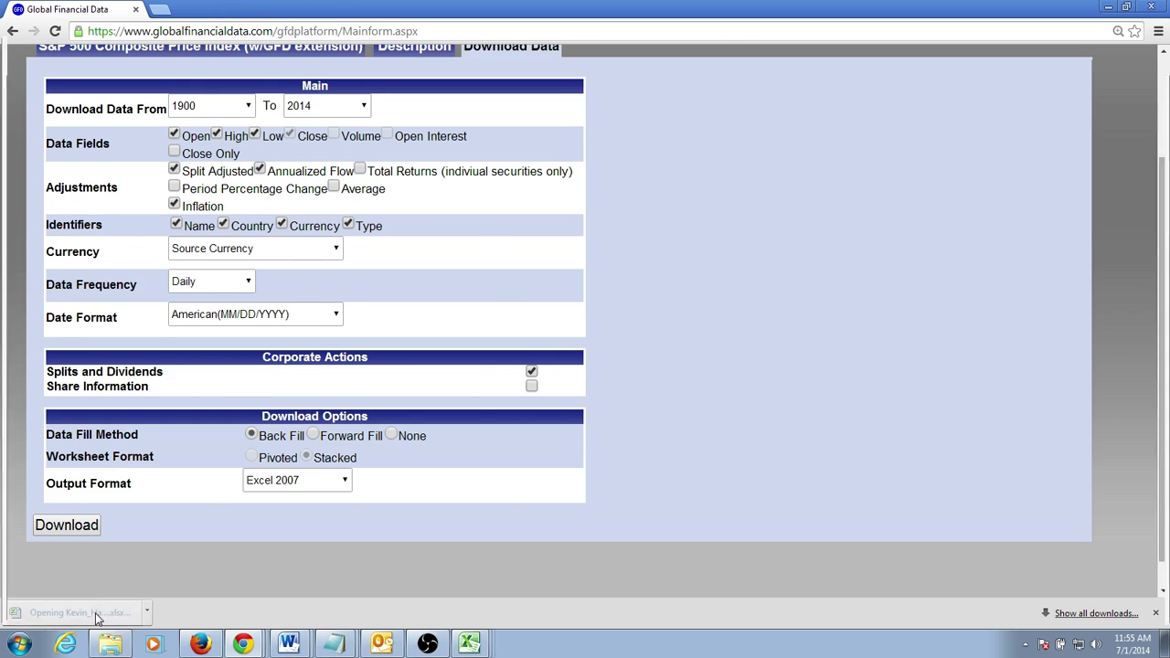
Step: Autofit the Data Information sheet's columns in the downloaded Excel workbook after enabling editing, and select the Adjustment cells I1:I2
{"action": "left_click", "coordinate": [137, 609]}
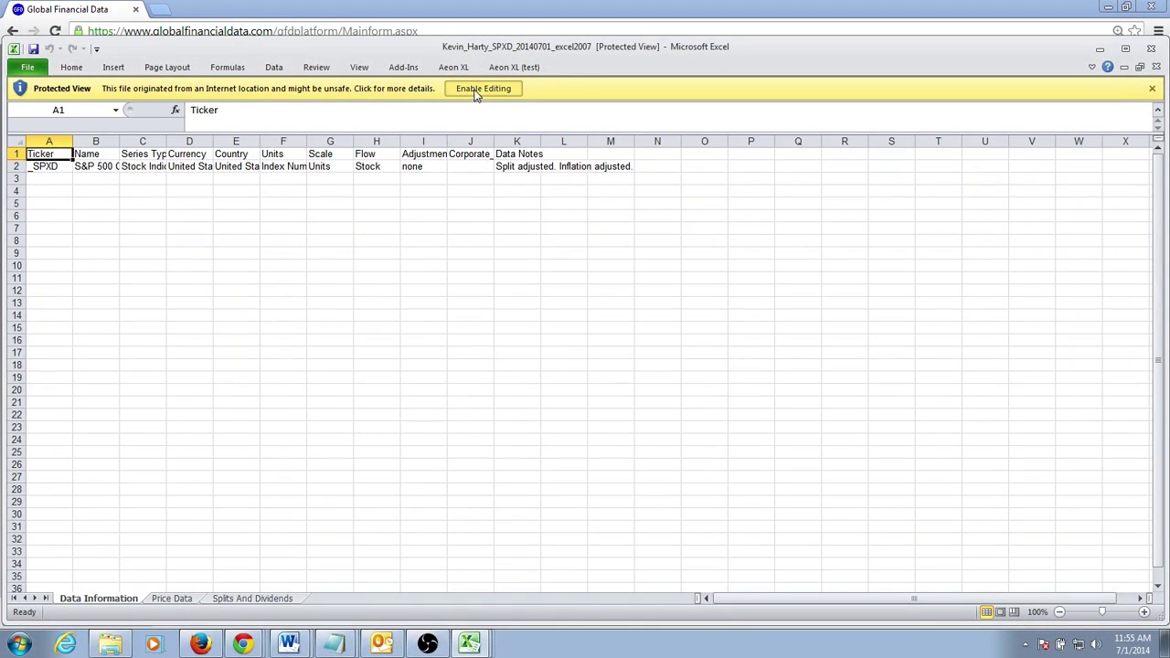
{"action": "left_click", "coordinate": [475, 90]}
{"action": "key", "text": "ctrl+a"}
{"action": "key", "text": "alt+h"}
{"action": "key", "text": "o"}
{"action": "key", "text": "i"}
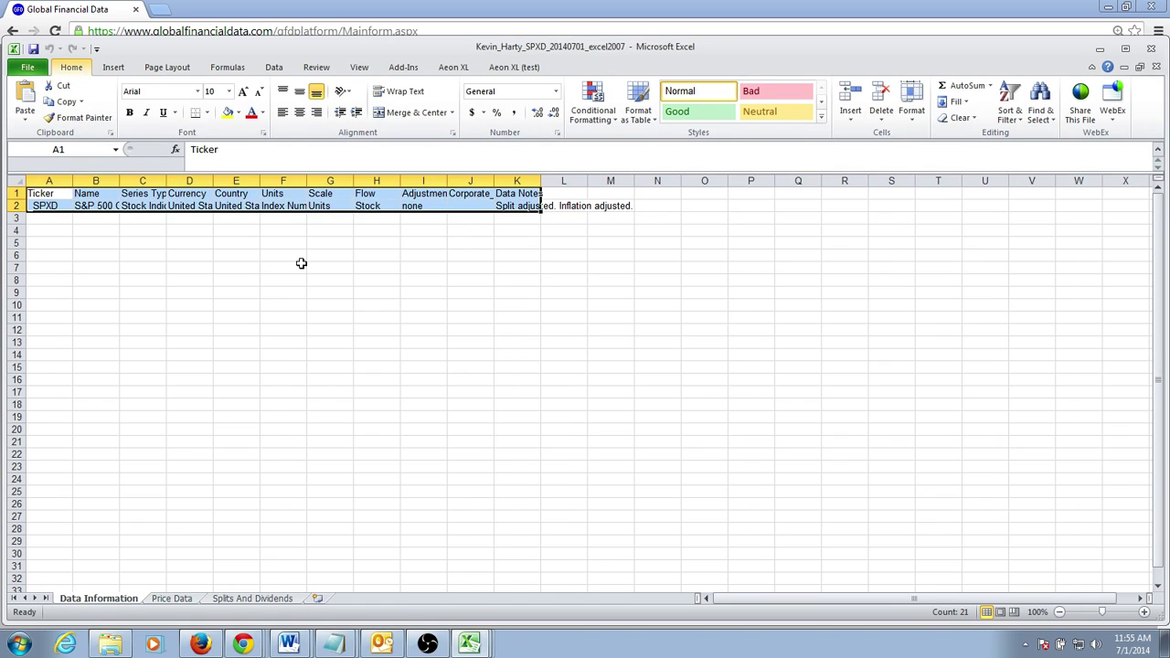
{"action": "key", "text": "Down"}
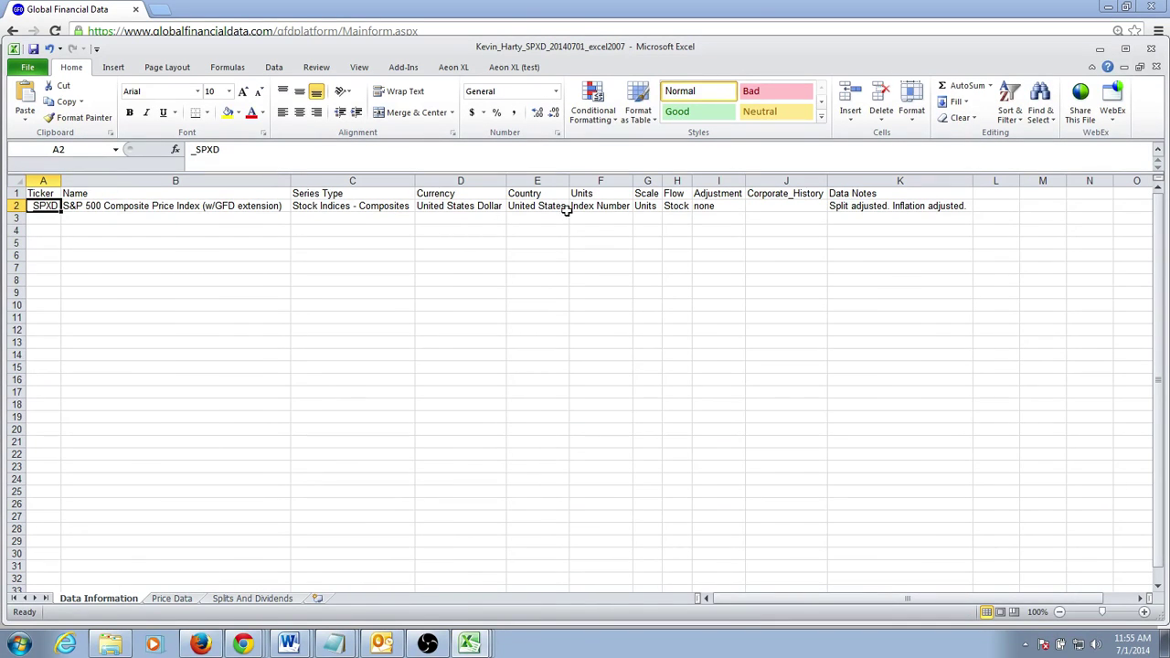
{"action": "left_click", "coordinate": [714, 194]}
{"action": "left_click_drag", "start_coordinate": [706, 195], "coordinate": [710, 207]}
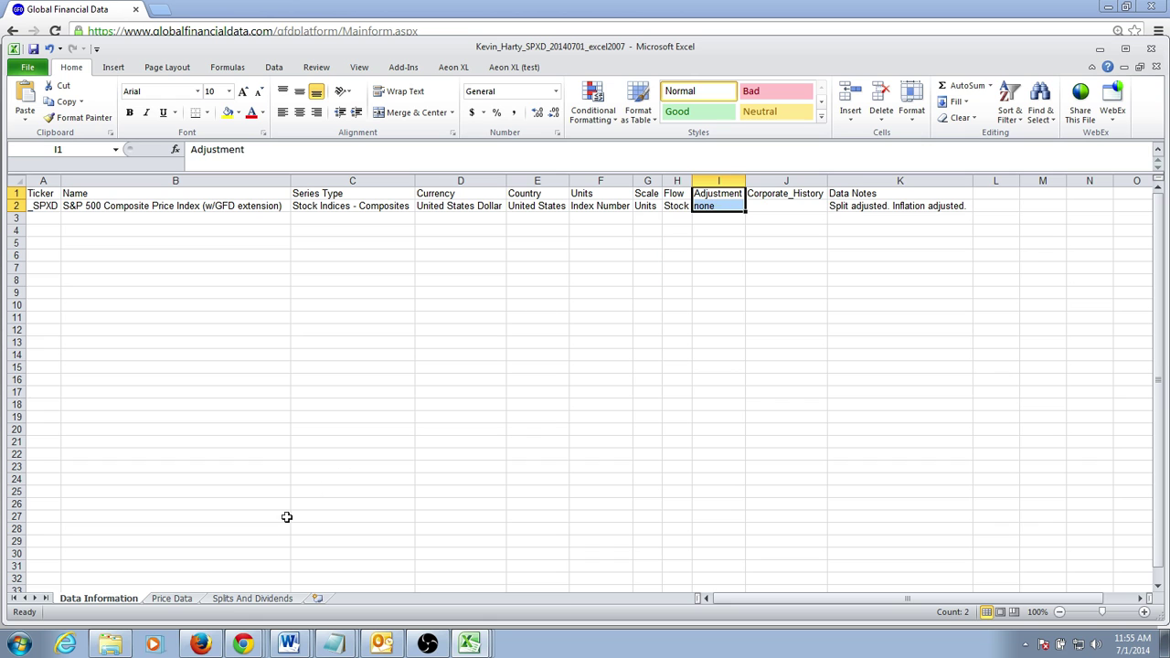
Step: Autofit all columns on the Price Data sheet and return to cell A1
{"action": "left_click", "coordinate": [171, 600]}
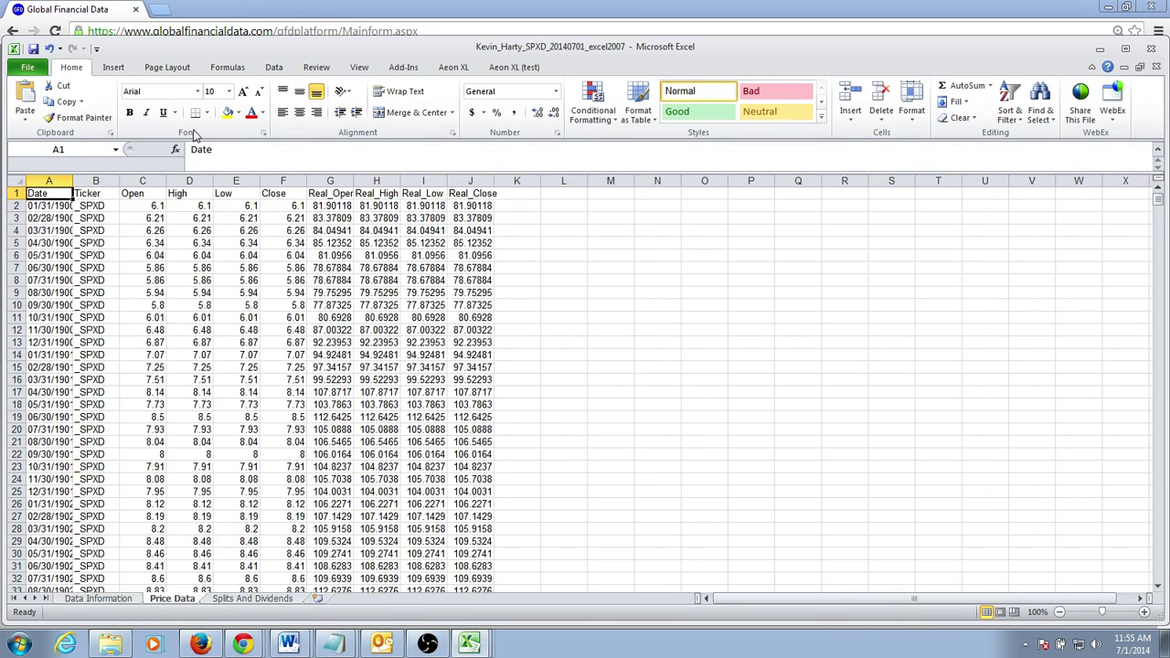
{"action": "key", "text": "ctrl+shift+End"}
{"action": "key", "text": "alt+h"}
{"action": "key", "text": "o"}
{"action": "key", "text": "i"}
{"action": "key", "text": "ctrl+Home"}
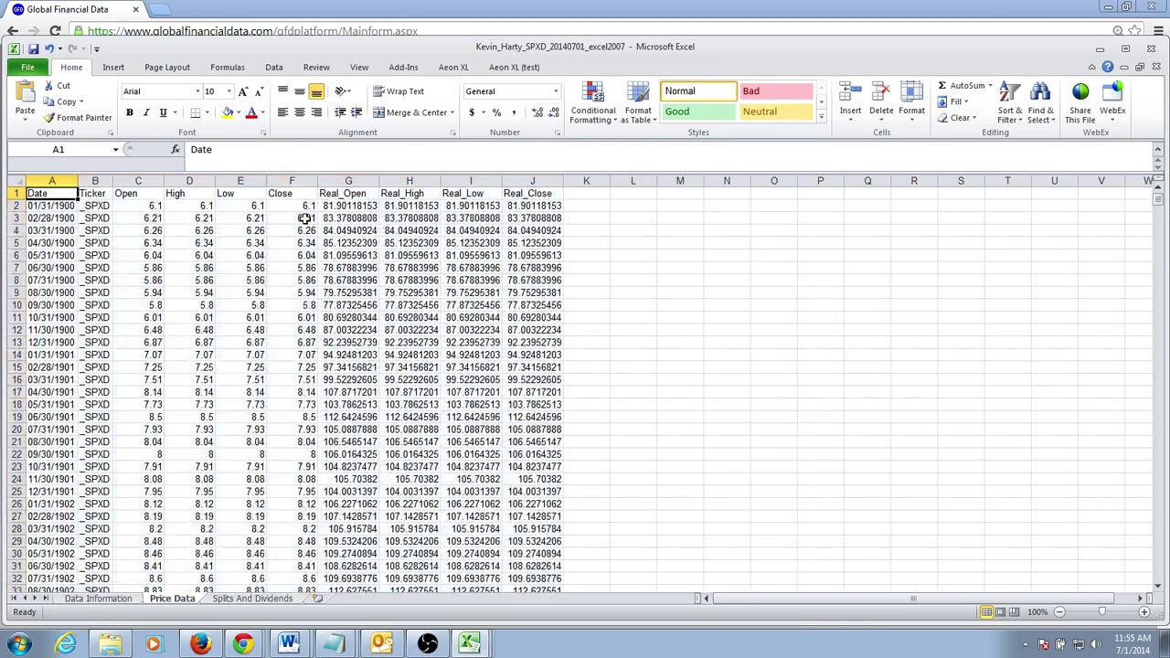
Step: Examine the first dated rows on the Price Data sheet and the most recent dates at the end of the Date column
{"action": "key", "text": "Down"}
{"action": "key", "text": "Down"}
{"action": "key", "text": "Right"}
{"action": "key", "text": "Right"}
{"action": "key", "text": "Left"}
{"action": "key", "text": "Left"}
{"action": "key", "text": "Right"}
{"action": "key", "text": "Right"}
{"action": "key", "text": "Left"}
{"action": "key", "text": "Left"}
{"action": "key", "text": "Up"}
{"action": "key", "text": "Right"}
{"action": "key", "text": "Left"}
{"action": "key", "text": "ctrl+Down"}
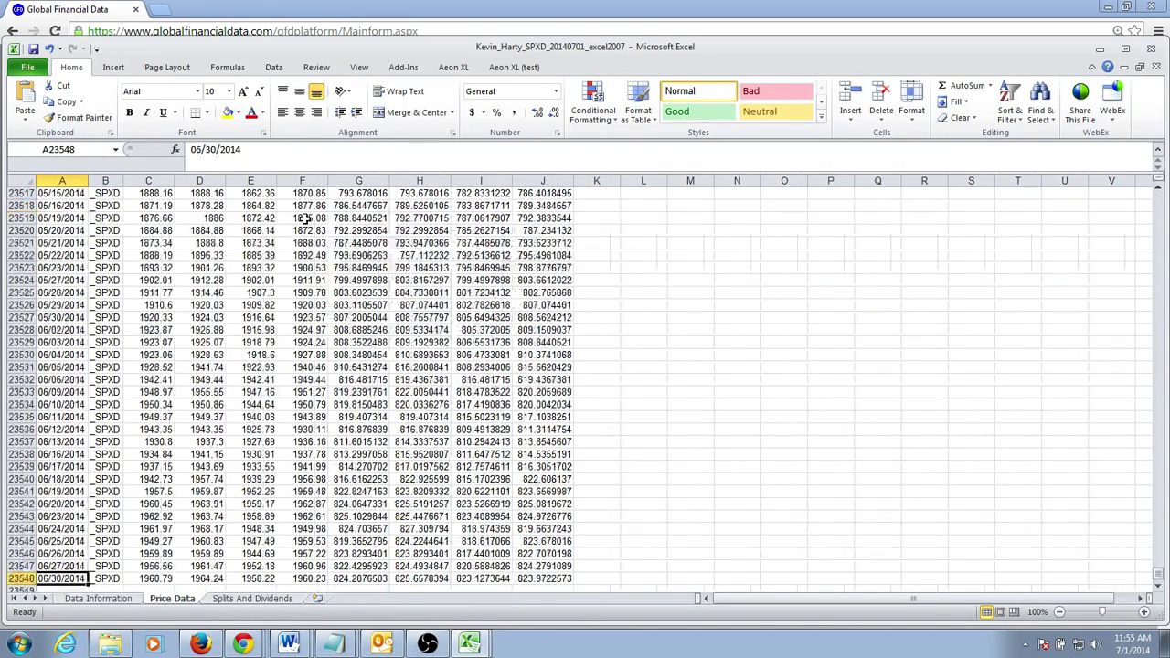
{"action": "key", "text": "Down"}
{"action": "key", "text": "Up"}
{"action": "key", "text": "Up"}
{"action": "key", "text": "Down"}
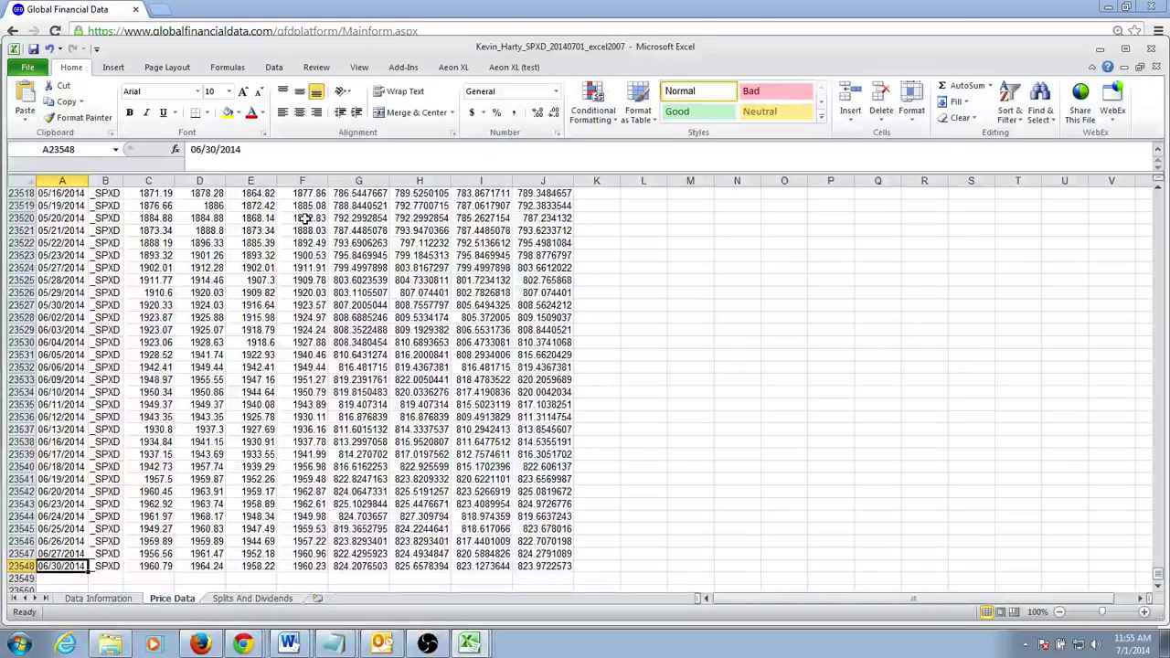
Step: Look across the last dated row, covering the nominal price columns and the inflation-adjusted Real columns
{"action": "key", "text": "Right"}
{"action": "key", "text": "Right"}
{"action": "key", "text": "Right"}
{"action": "key", "text": "Right"}
{"action": "key", "text": "Right"}
{"action": "key", "text": "Right"}
{"action": "key", "text": "Right"}
{"action": "key", "text": "Right"}
{"action": "key", "text": "Left"}
{"action": "key", "text": "Left"}
Step: Go back to the header row and select the Open, High, Low and Close headings in C1:F1
{"action": "key", "text": "ctrl+Up"}
{"action": "key", "text": "Left"}
{"action": "key", "text": "Left"}
{"action": "key", "text": "Left"}
{"action": "key", "text": "Left"}
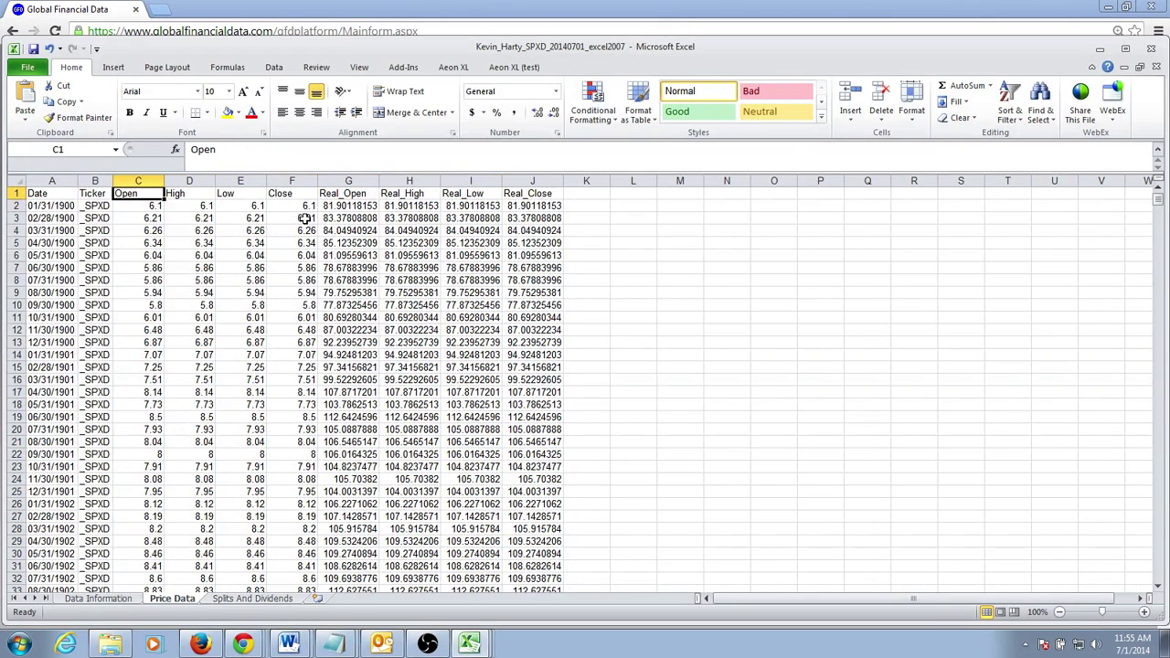
{"action": "key", "text": "shift+Right"}
{"action": "key", "text": "shift+Right"}
{"action": "key", "text": "shift+Right"}
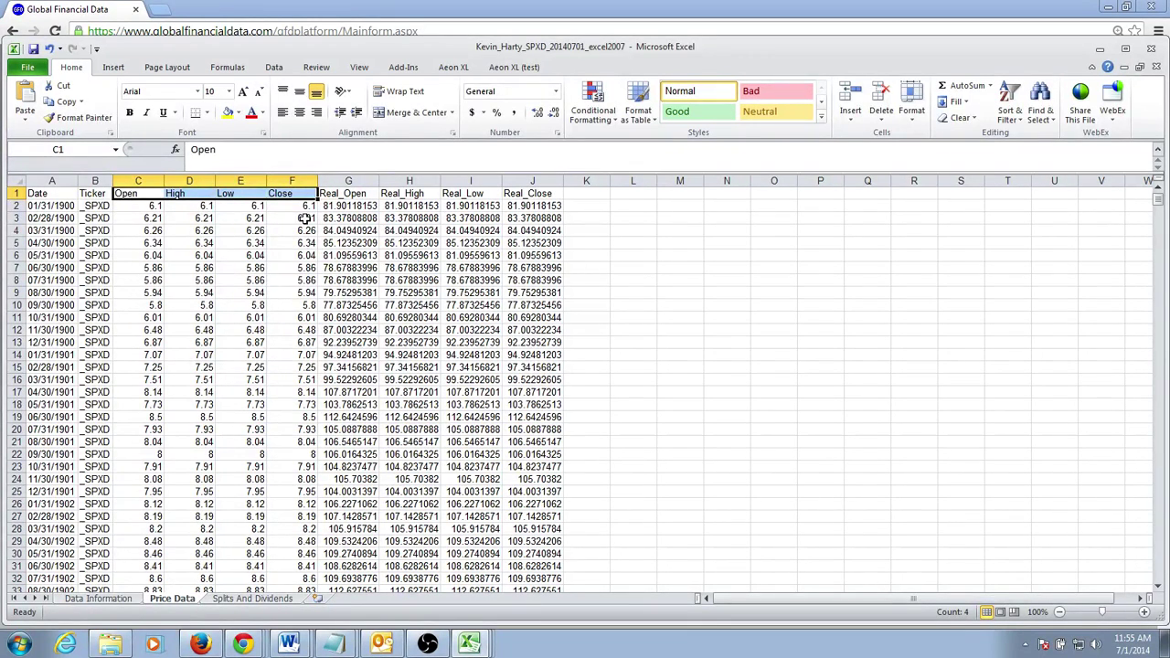
Step: Highlight the inflation-adjusted headings from Real_Open to Real_Close in the header row
{"action": "key", "text": "Right"}
{"action": "key", "text": "Right"}
{"action": "key", "text": "Right"}
{"action": "key", "text": "Right"}
{"action": "key", "text": "shift+Right"}
{"action": "key", "text": "shift+Right"}
{"action": "key", "text": "shift+Right"}
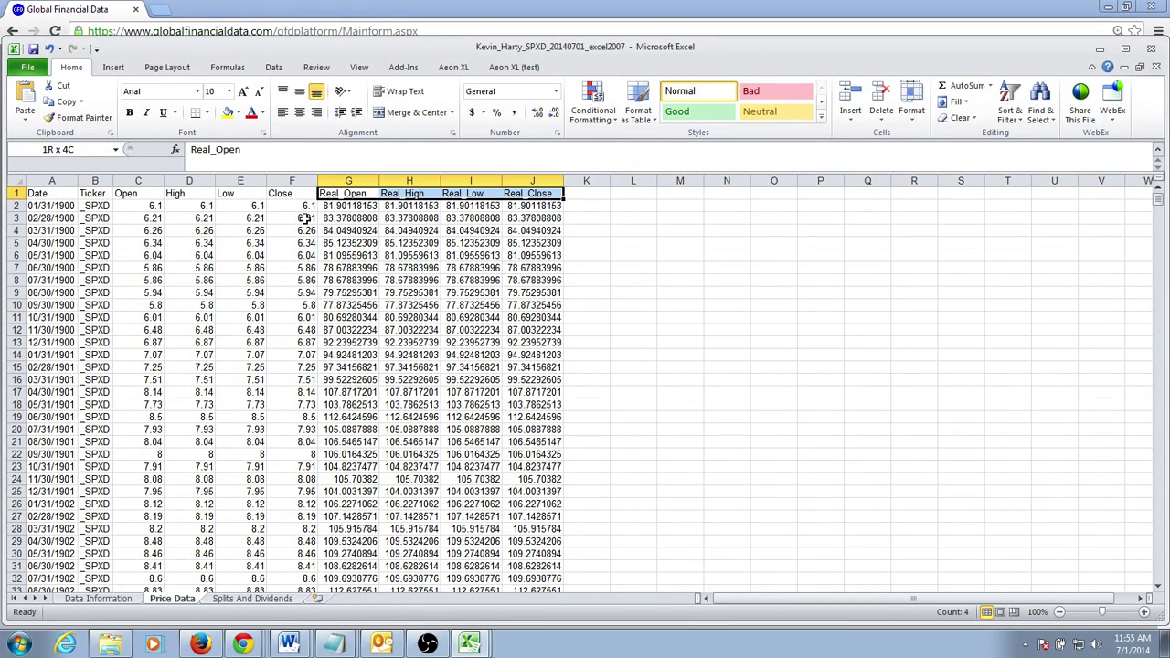
{"action": "key", "text": "shift+Right"}
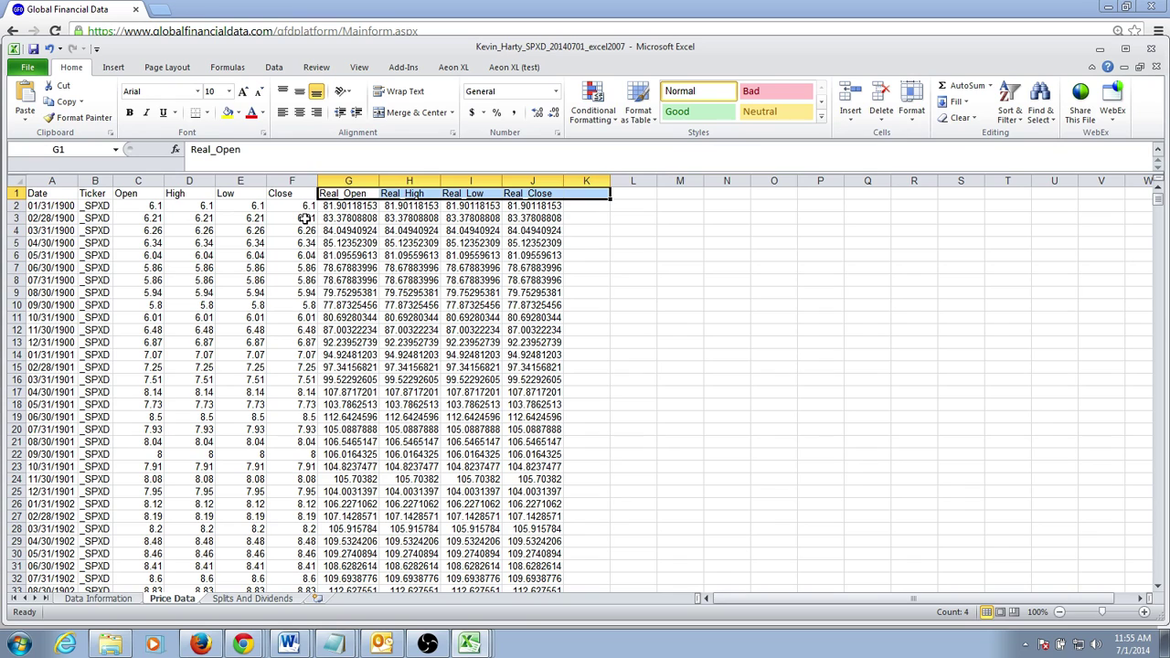
Step: Check the Real_Open values at the start and end of the column, and return to the Date heading in A1
{"action": "key", "text": "Down"}
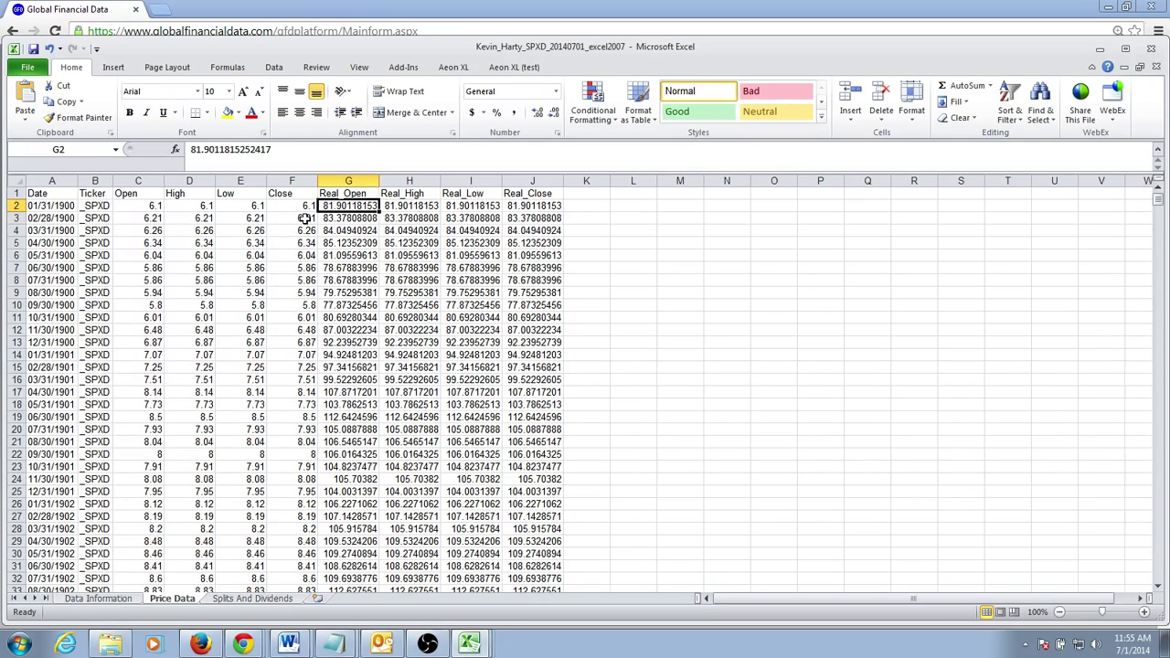
{"action": "key", "text": "ctrl+Down"}
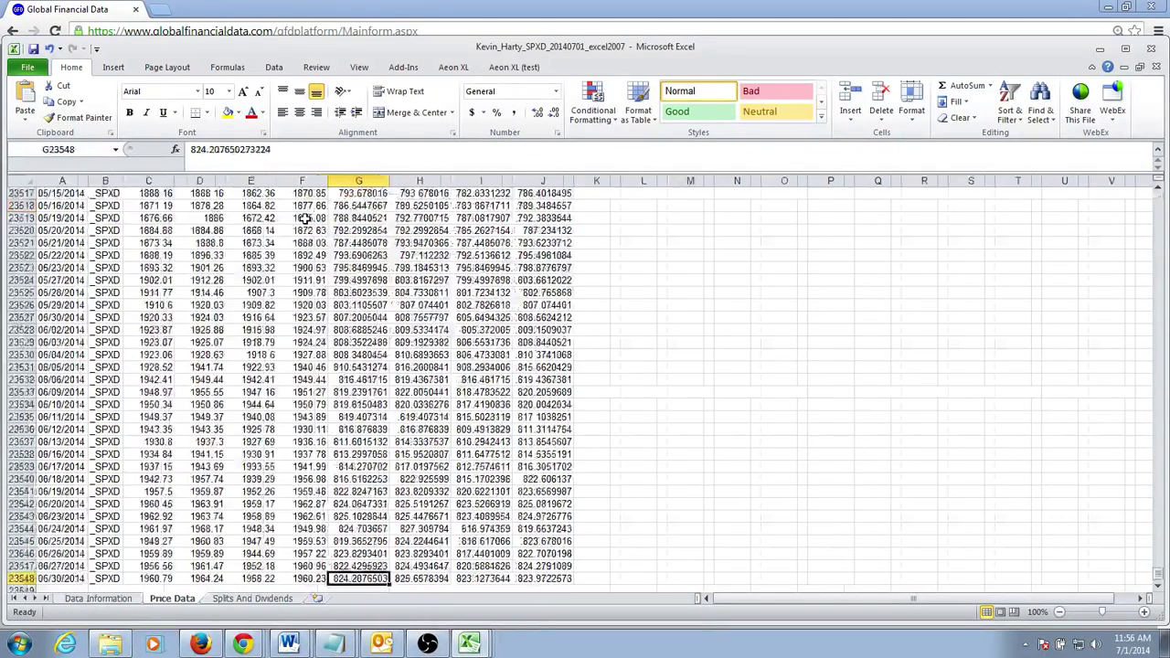
{"action": "key", "text": "Up"}
{"action": "key", "text": "Up"}
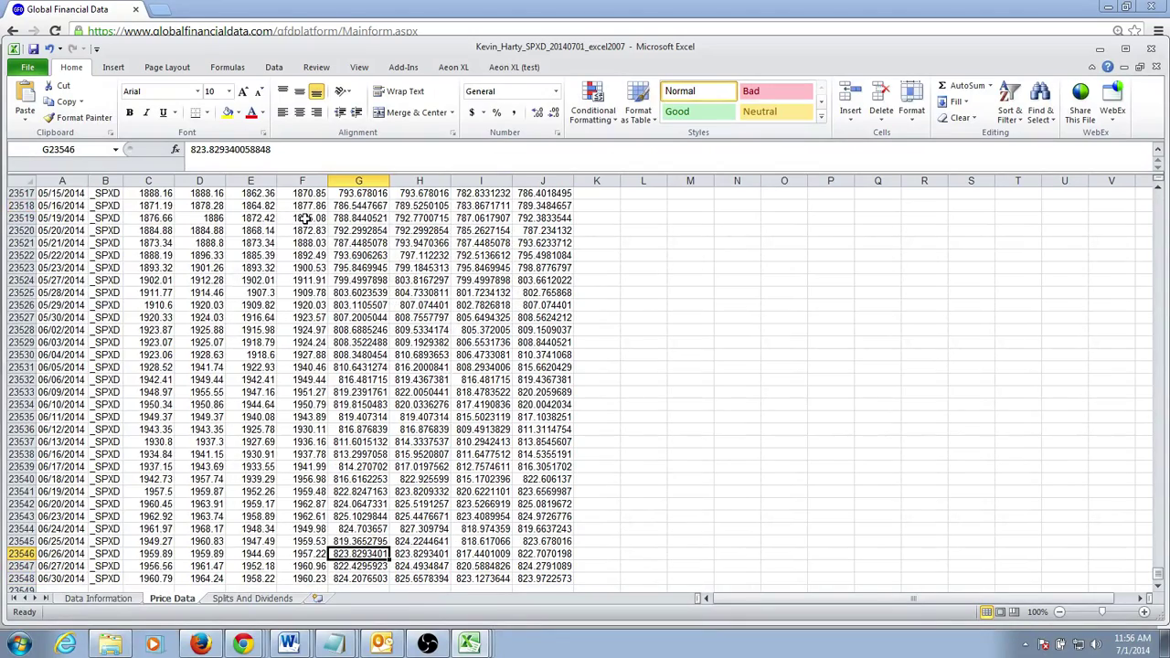
{"action": "key", "text": "ctrl+Up"}
{"action": "key", "text": "Left"}
{"action": "key", "text": "Left"}
{"action": "key", "text": "Left"}
{"action": "key", "text": "Left"}
{"action": "key", "text": "Left"}
{"action": "key", "text": "Left"}
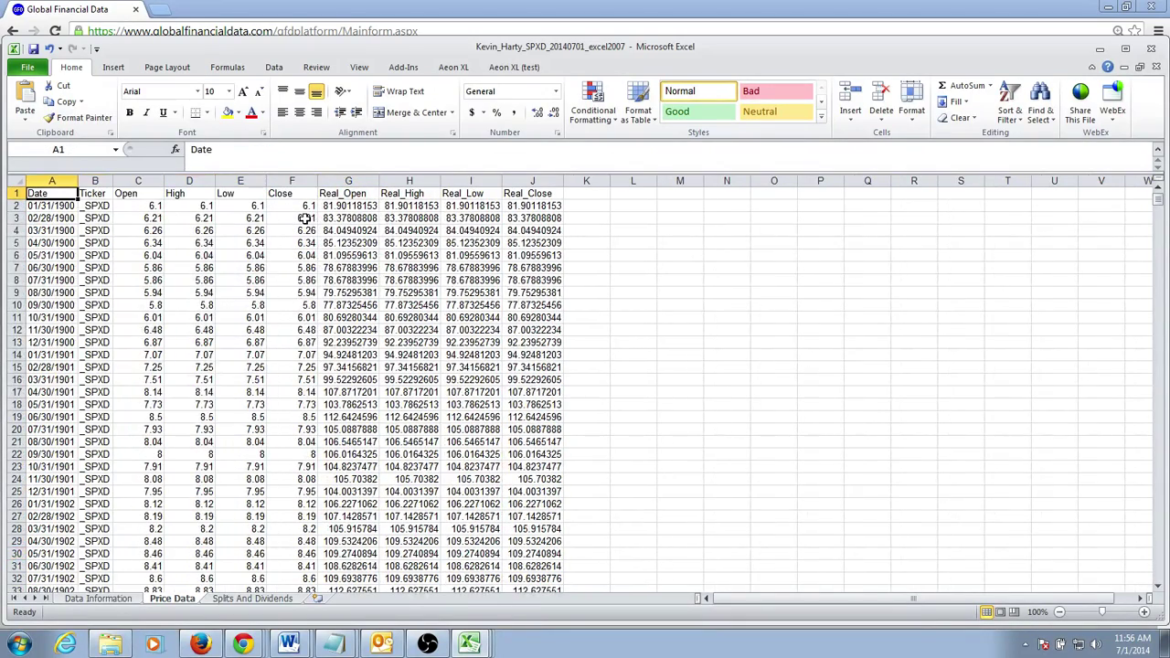
Step: Switch to the Global Financial Data search page in Chrome and set the filter search to GFDatabase + Eurostat
{"action": "key", "text": "alt+Tab"}
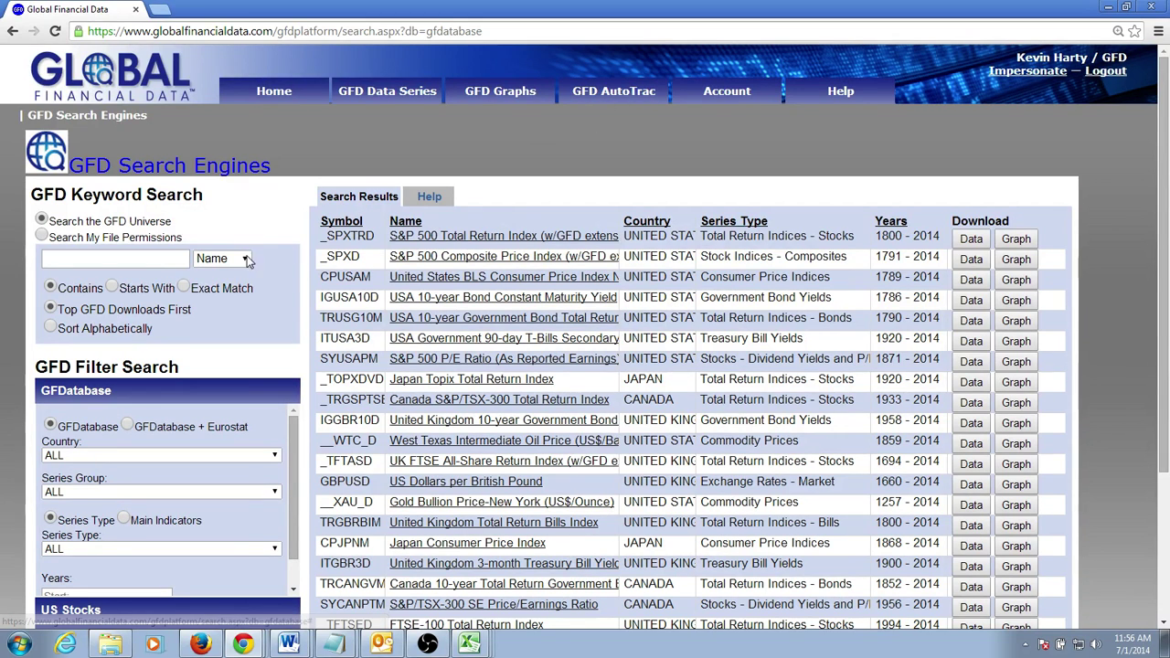
{"action": "scroll", "coordinate": [211, 229], "scroll_direction": "down", "scroll_amount": 1}
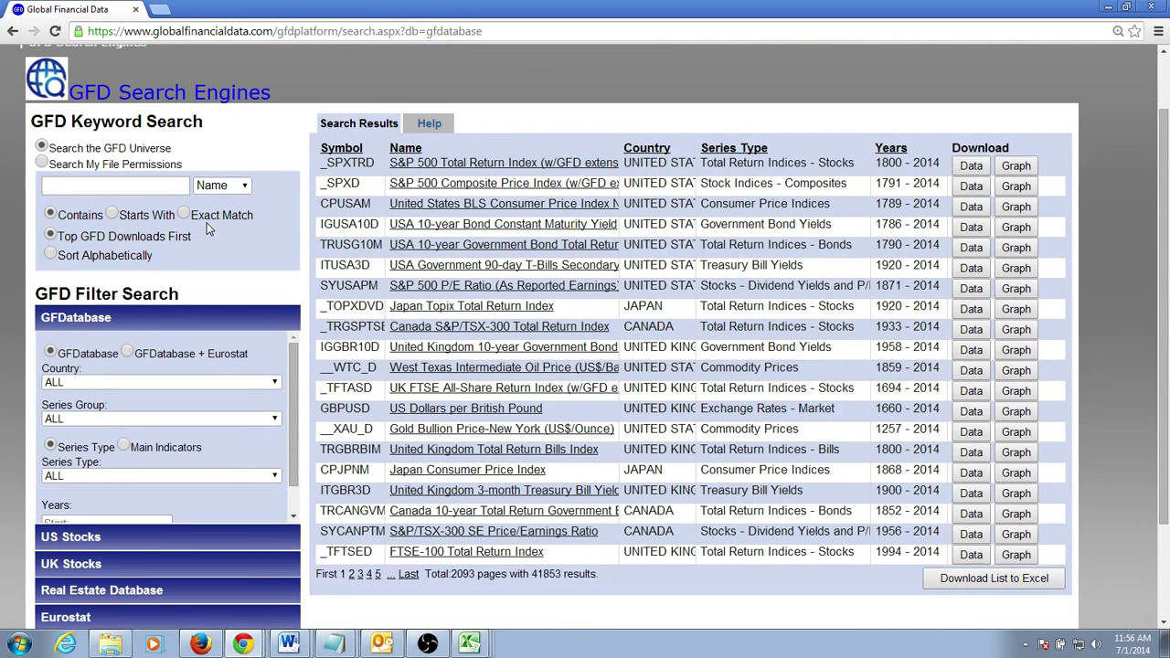
{"action": "left_click", "coordinate": [146, 186]}
{"action": "left_click", "coordinate": [127, 353]}
{"action": "scroll", "coordinate": [188, 331], "scroll_direction": "down", "scroll_amount": 1}
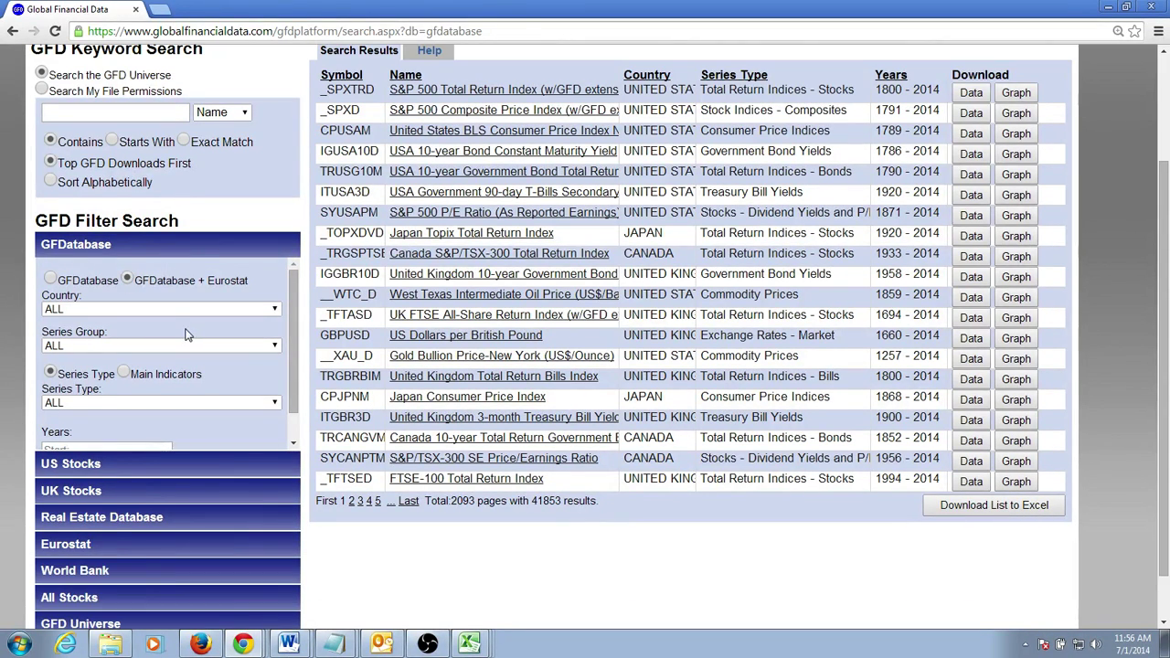
Step: Review the individual countries and the regional or economic groups available in the Country filter, keeping ALL
{"action": "left_click", "coordinate": [88, 311]}
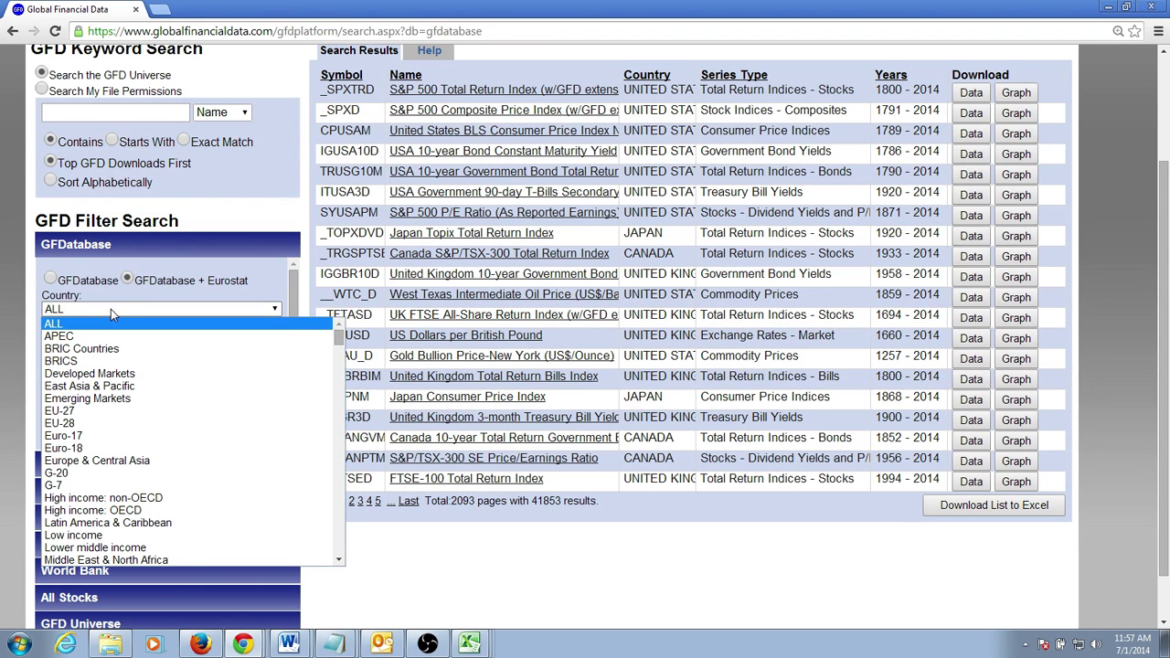
{"action": "scroll", "coordinate": [146, 366], "scroll_direction": "down", "scroll_amount": 10}
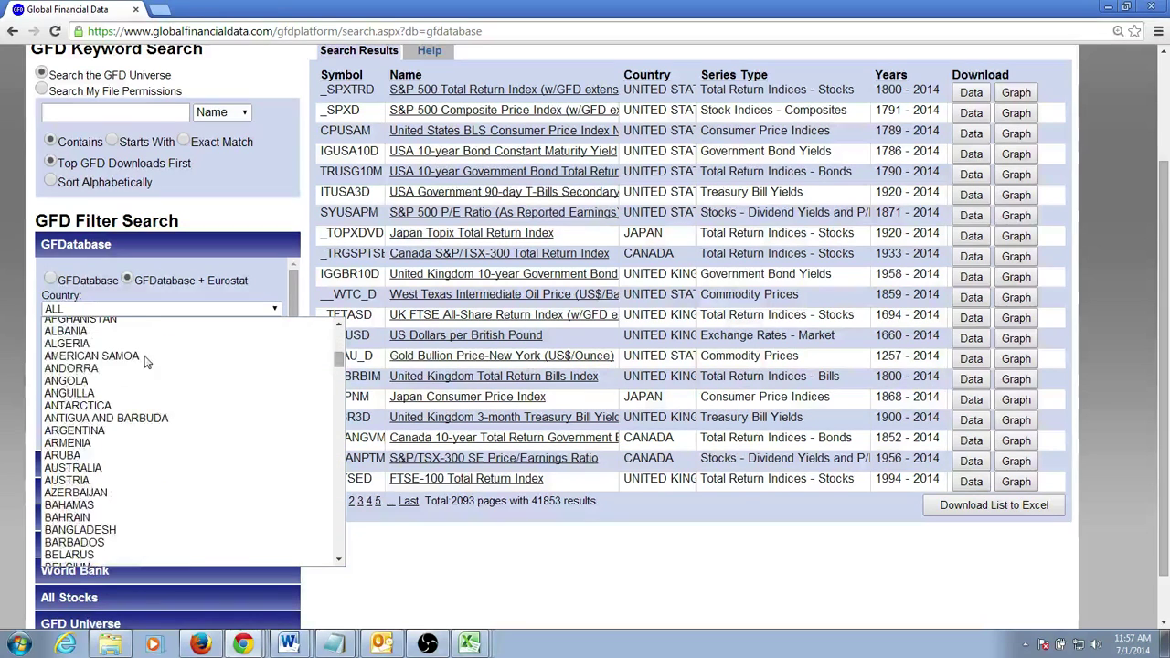
{"action": "scroll", "coordinate": [149, 339], "scroll_direction": "down", "scroll_amount": 18}
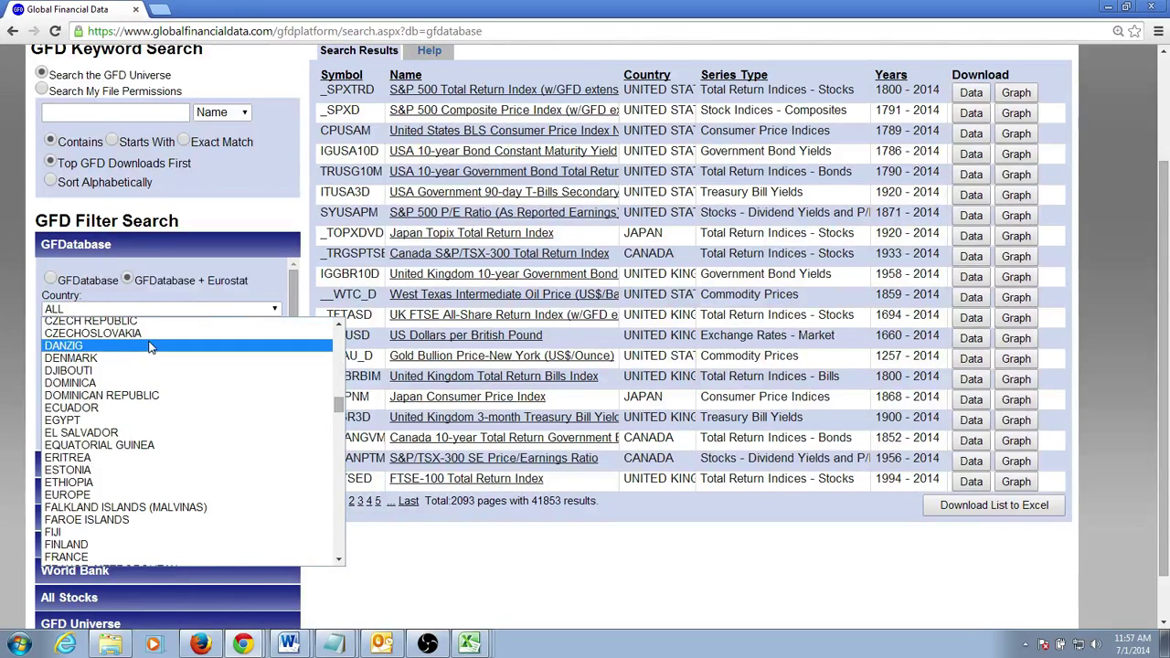
{"action": "scroll", "coordinate": [152, 348], "scroll_direction": "down", "scroll_amount": 15}
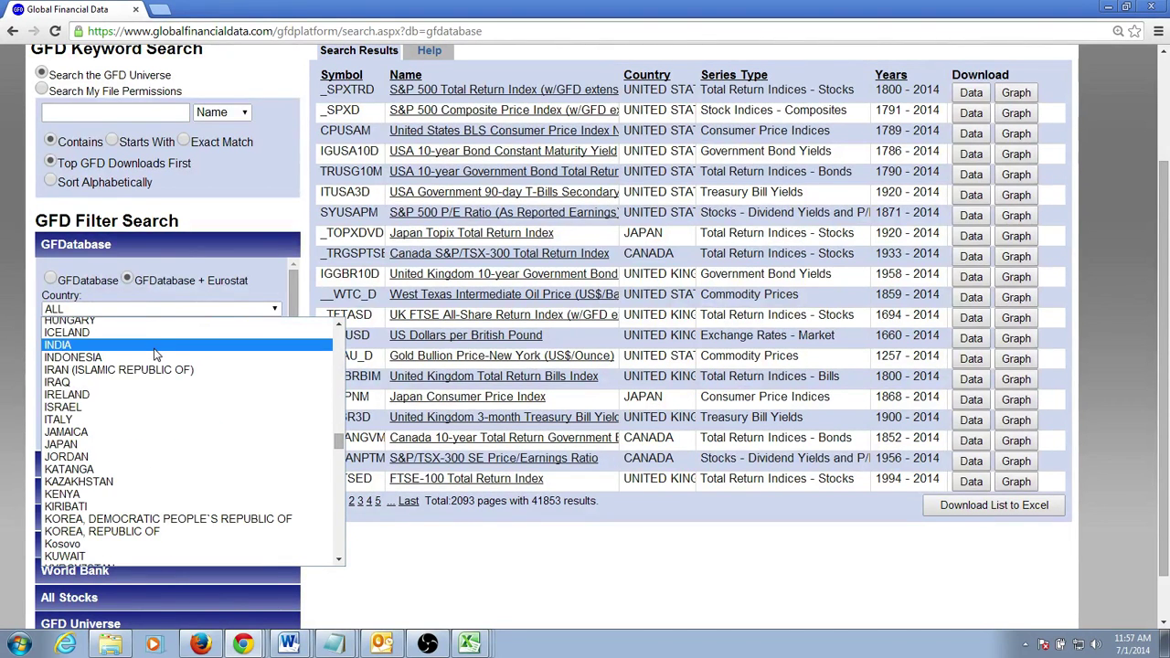
{"action": "scroll", "coordinate": [156, 357], "scroll_direction": "down", "scroll_amount": 15}
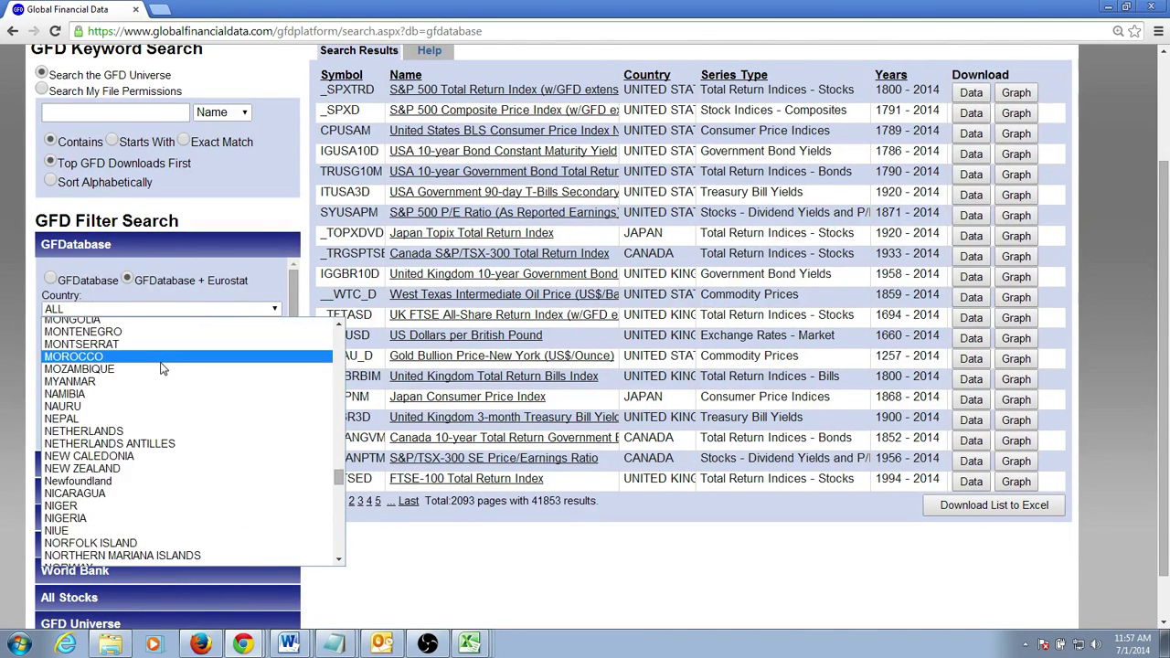
{"action": "scroll", "coordinate": [161, 367], "scroll_direction": "down", "scroll_amount": 12}
{"action": "scroll", "coordinate": [169, 371], "scroll_direction": "up", "scroll_amount": 20}
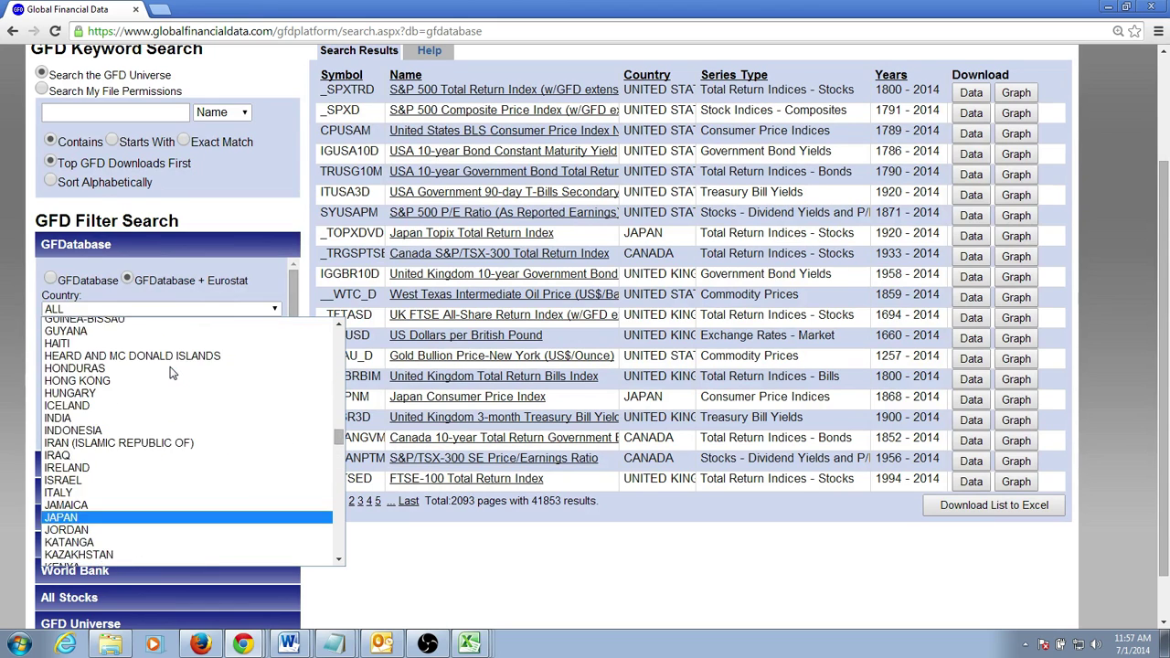
{"action": "scroll", "coordinate": [172, 374], "scroll_direction": "up", "scroll_amount": 20}
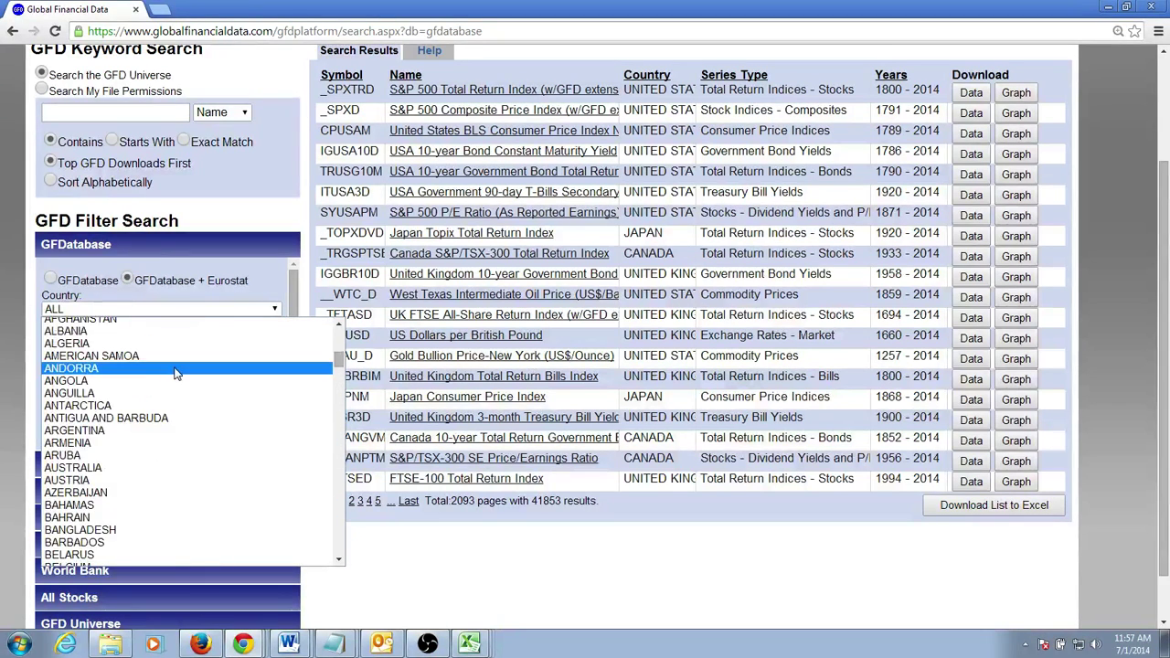
{"action": "scroll", "coordinate": [177, 373], "scroll_direction": "up", "scroll_amount": 10}
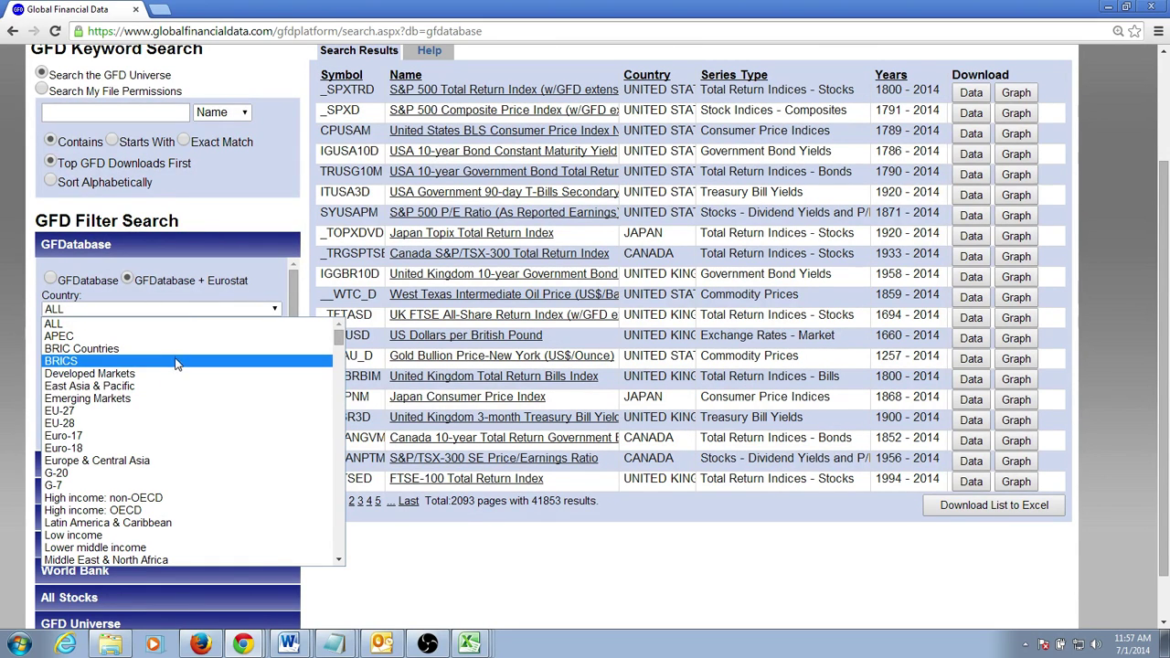
{"action": "scroll", "coordinate": [174, 411], "scroll_direction": "down", "scroll_amount": 2}
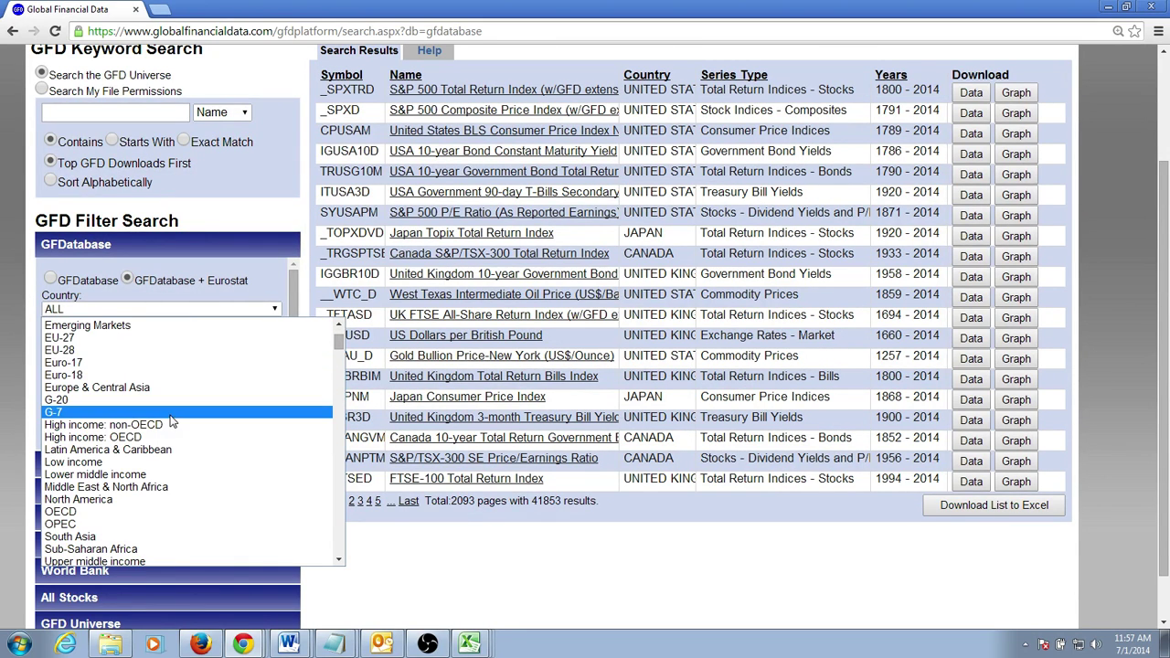
{"action": "scroll", "coordinate": [172, 447], "scroll_direction": "down", "scroll_amount": 2}
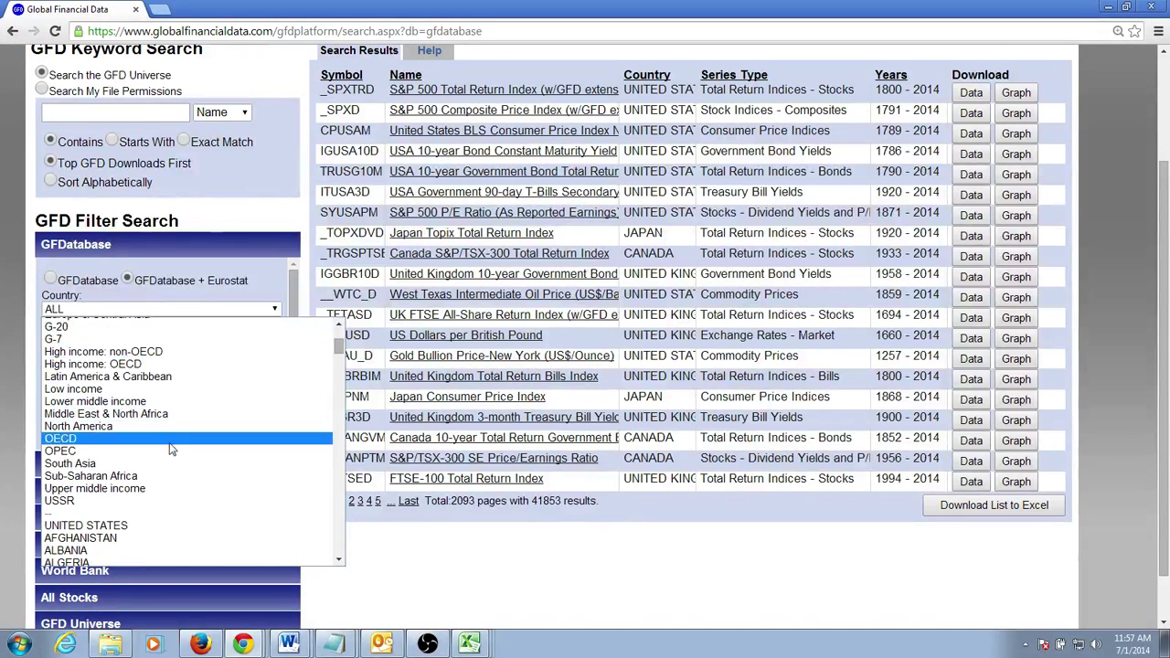
{"action": "scroll", "coordinate": [182, 457], "scroll_direction": "up", "scroll_amount": 2}
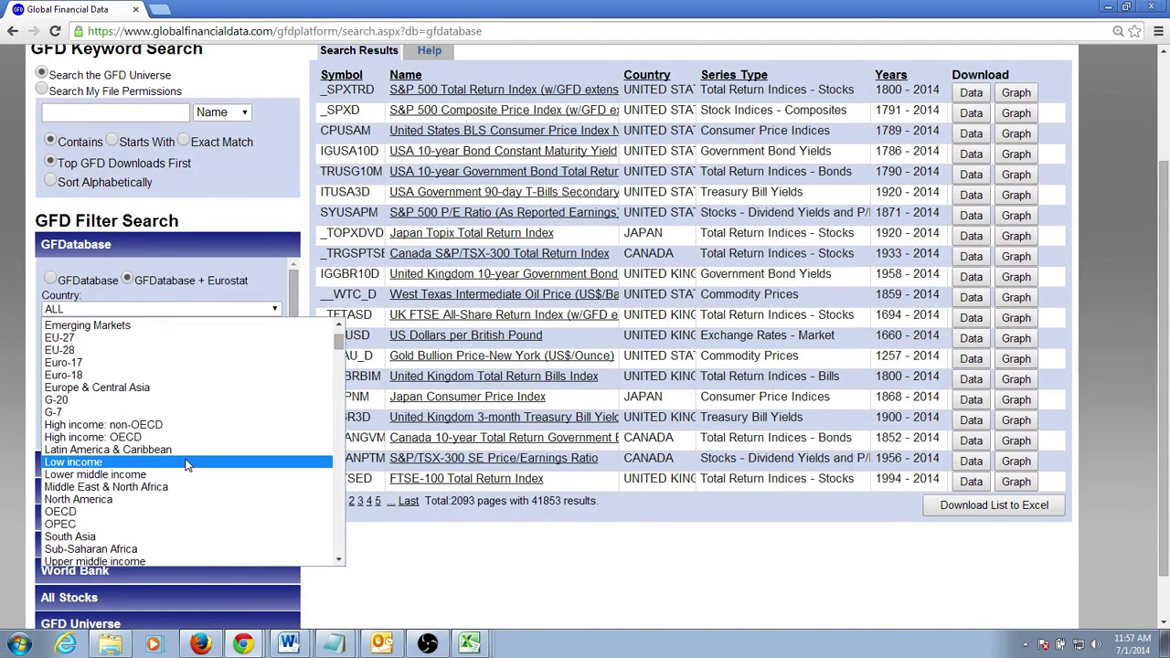
{"action": "scroll", "coordinate": [190, 439], "scroll_direction": "up", "scroll_amount": 2}
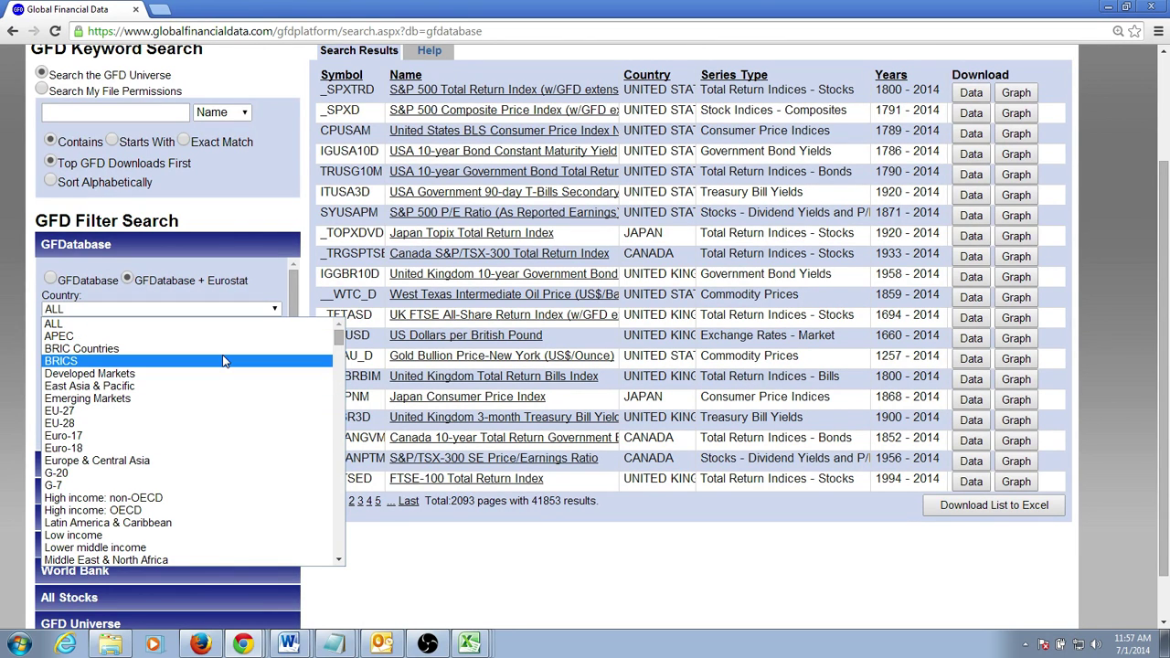
{"action": "left_click", "coordinate": [225, 322]}
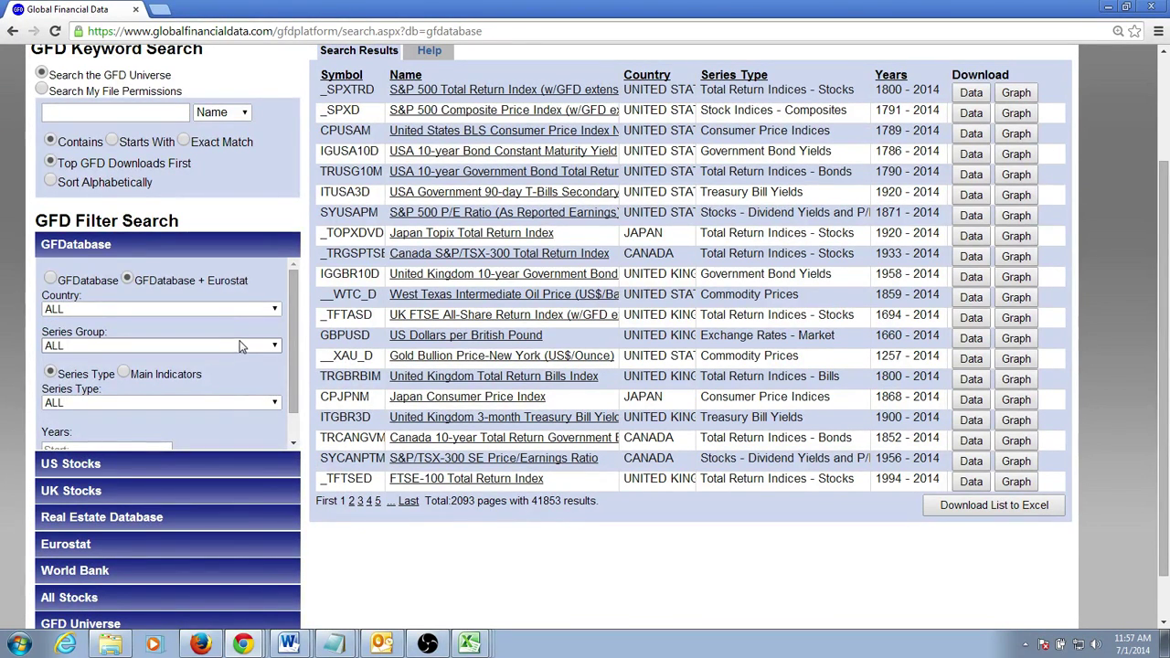
Step: Set the series group filter to Asset Allocation and review its series types, keeping ALL
{"action": "left_click", "coordinate": [107, 349]}
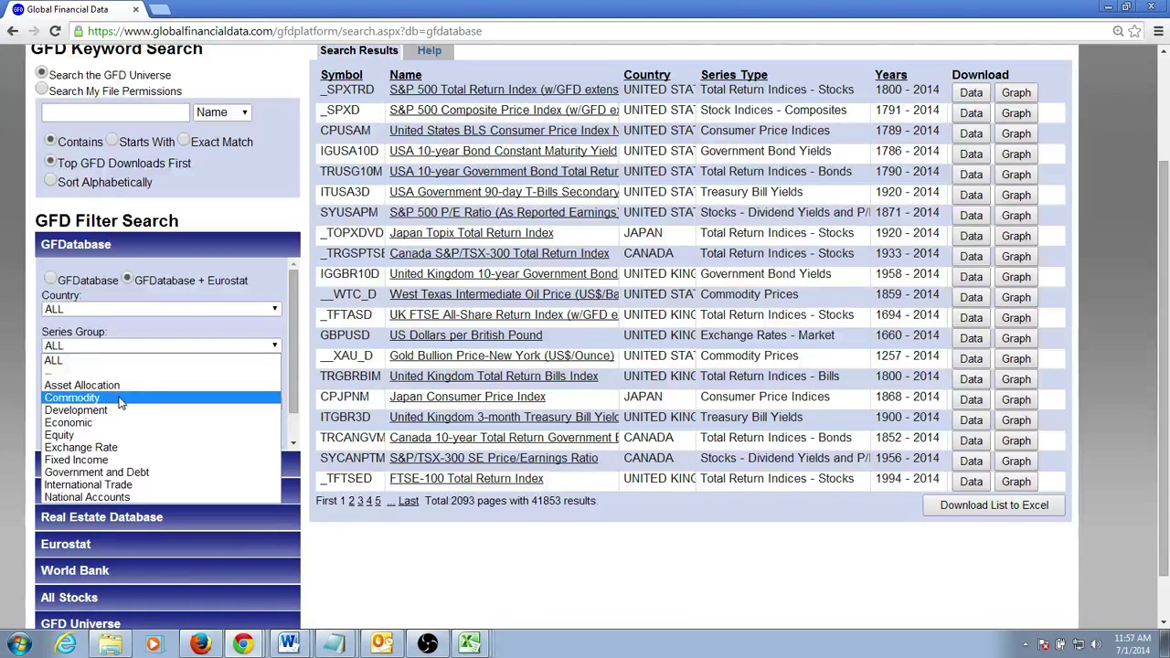
{"action": "left_click", "coordinate": [114, 385]}
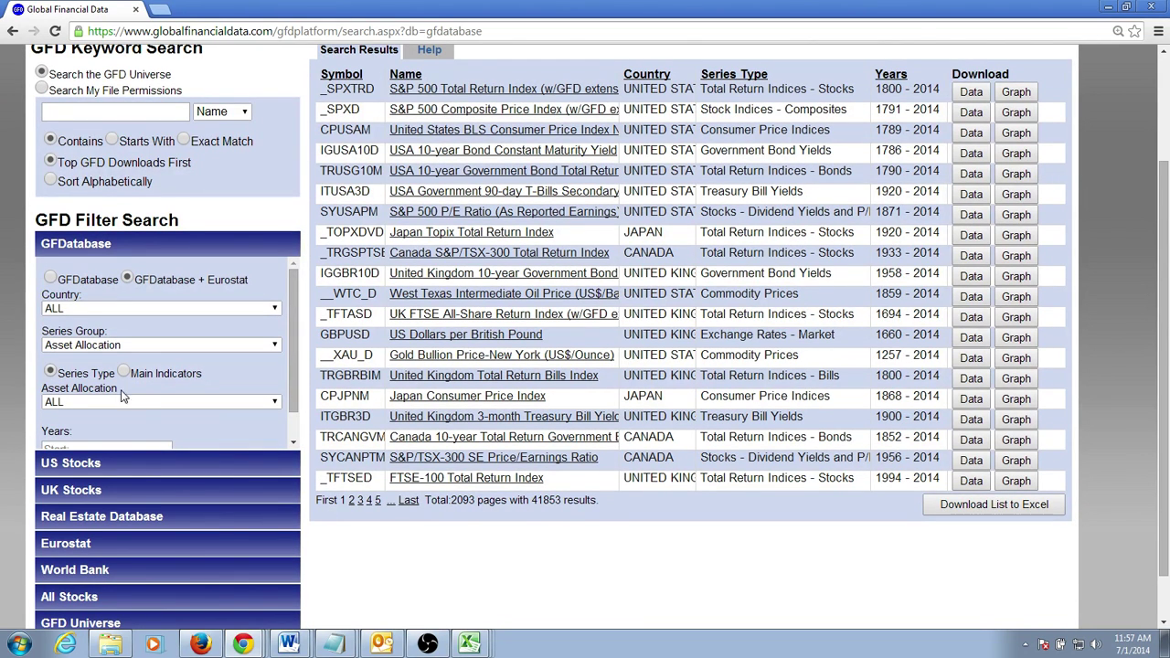
{"action": "left_click", "coordinate": [201, 401]}
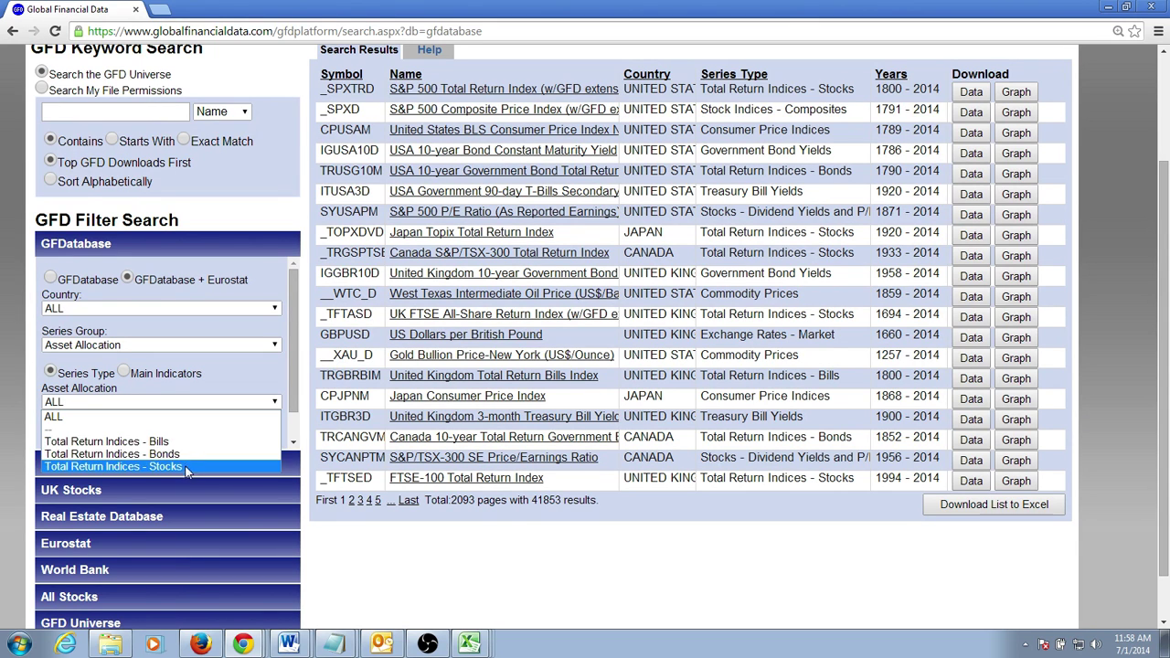
{"action": "left_click", "coordinate": [230, 366]}
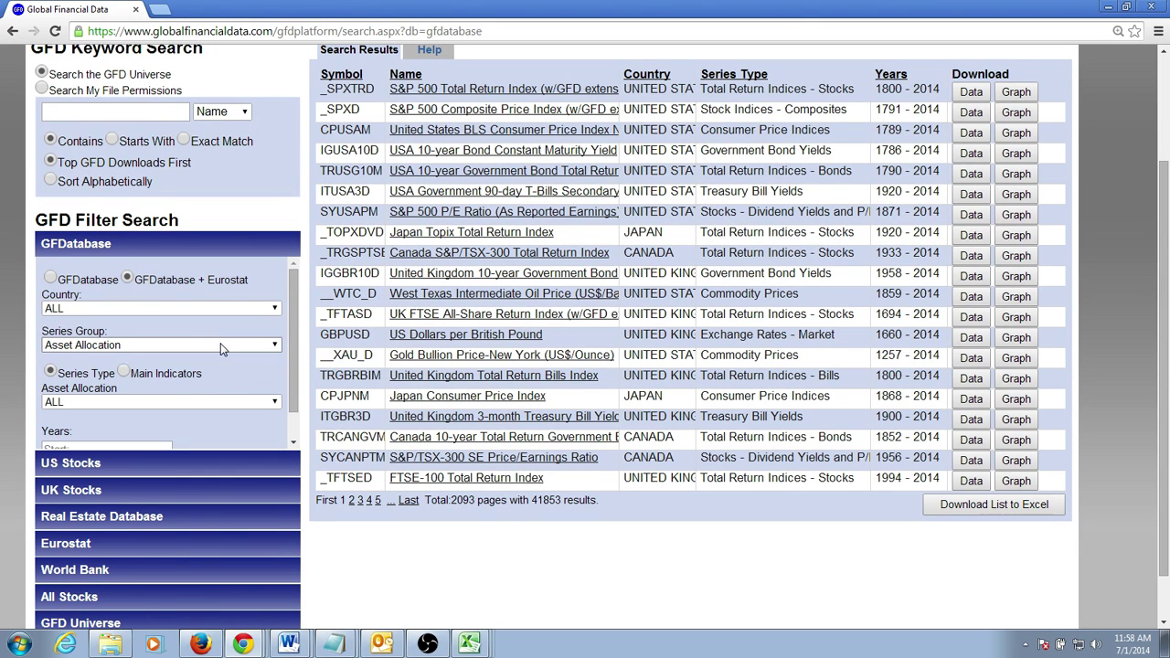
Step: Set the series group filter to Commodity and review its series types and the other available groups, keeping ALL types
{"action": "left_click", "coordinate": [270, 345]}
{"action": "left_click", "coordinate": [205, 400]}
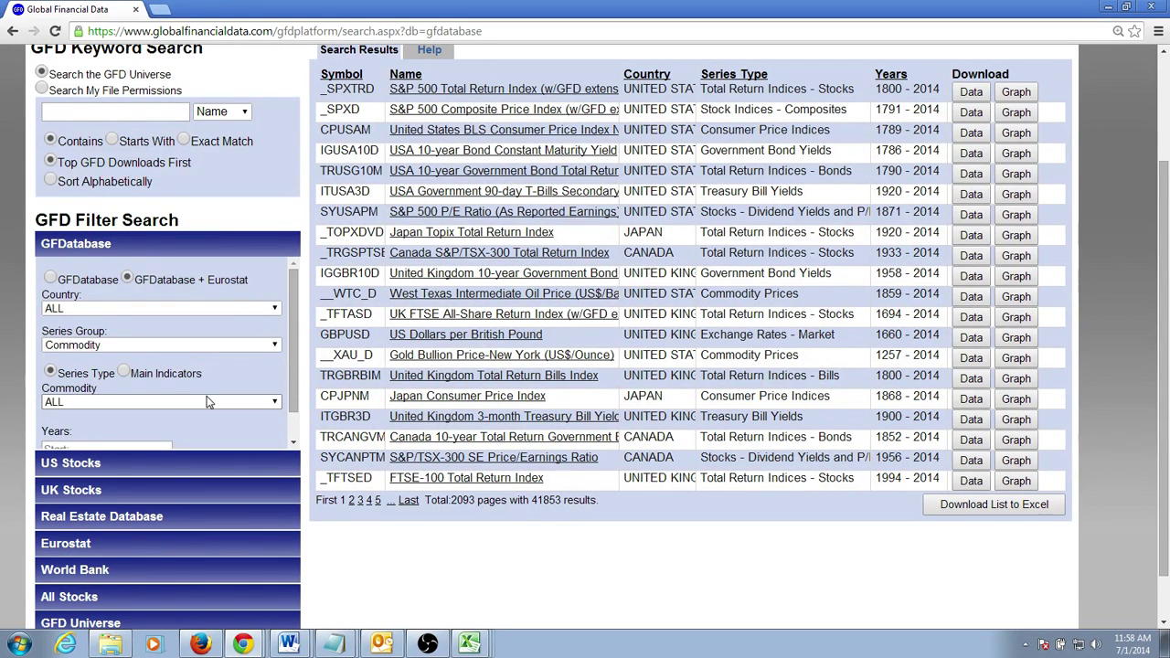
{"action": "left_click", "coordinate": [207, 400]}
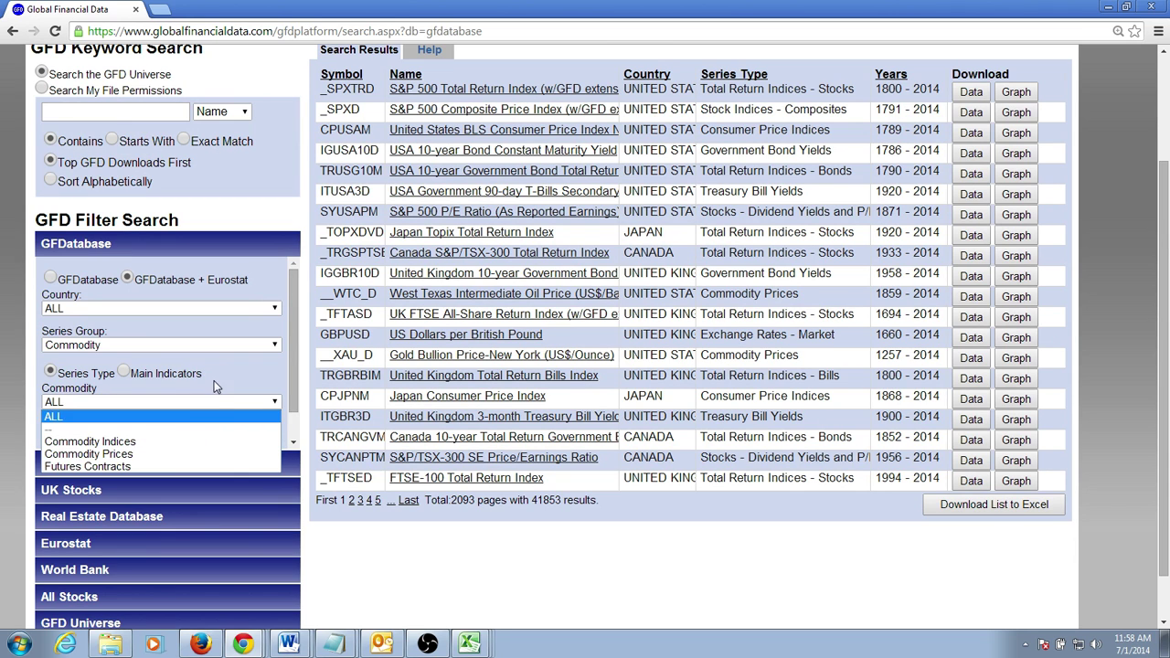
{"action": "left_click", "coordinate": [182, 417]}
{"action": "left_click", "coordinate": [196, 345]}
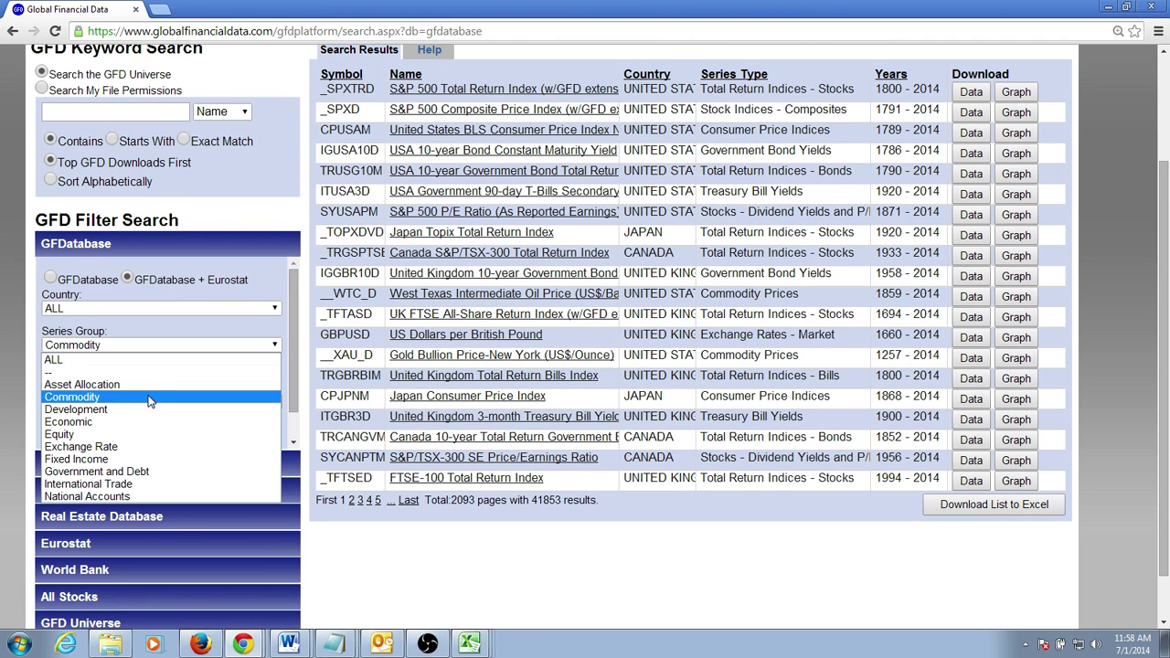
{"action": "left_click", "coordinate": [197, 301]}
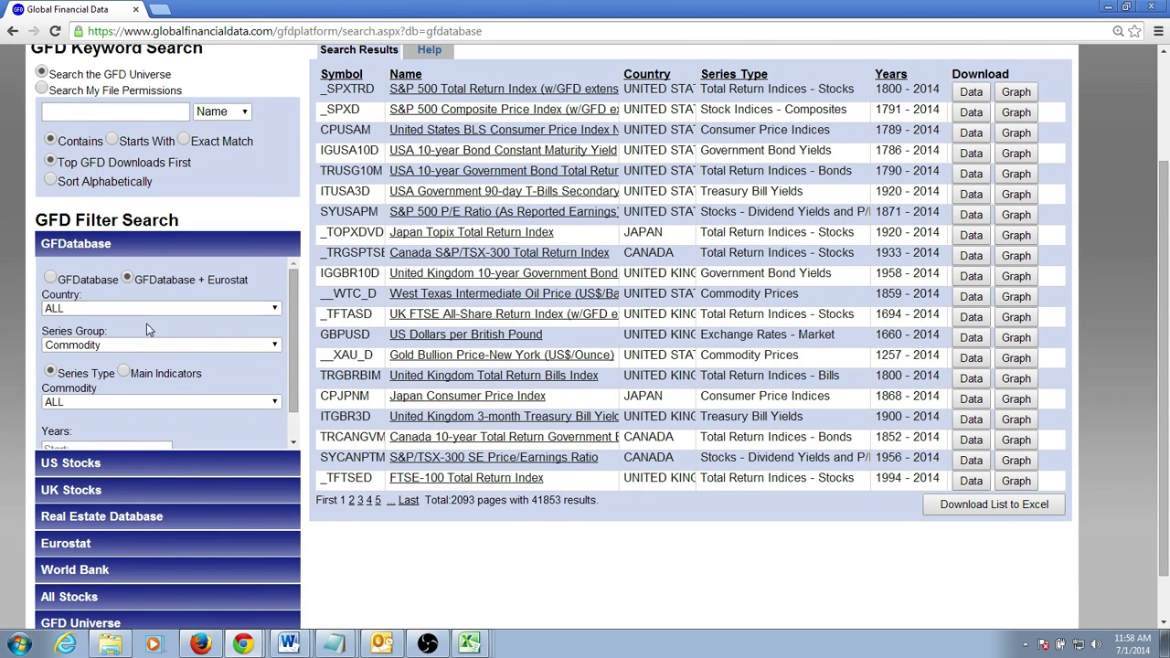
Step: Set the Country filter to UNITED STATES
{"action": "left_click", "coordinate": [173, 308]}
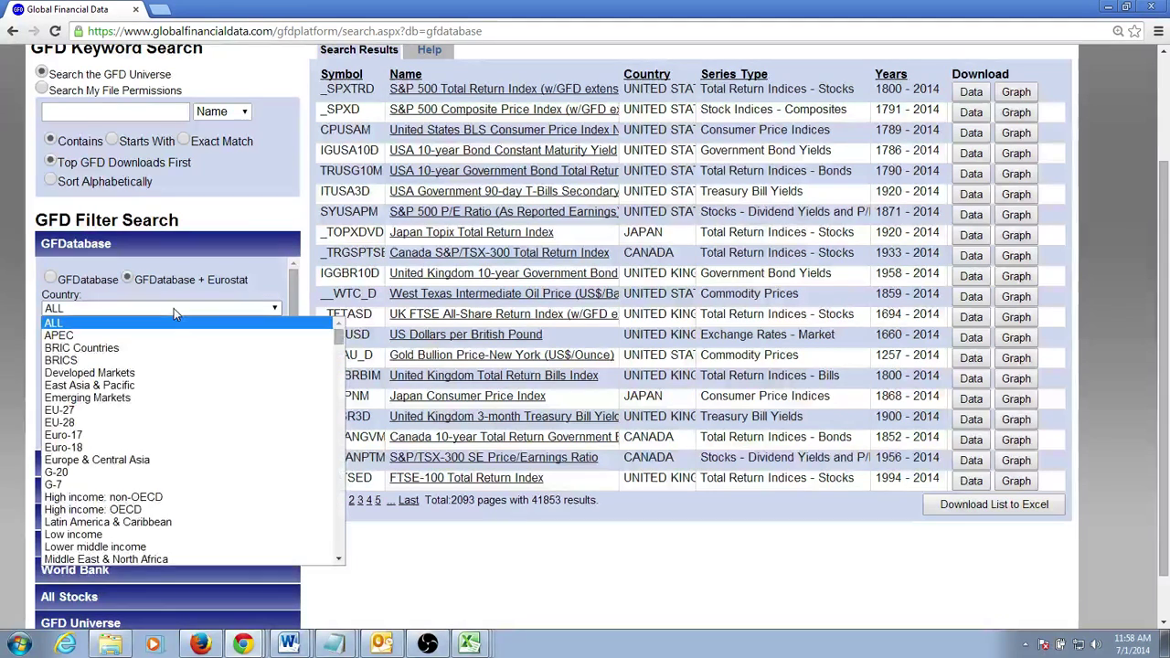
{"action": "scroll", "coordinate": [180, 338], "scroll_direction": "down", "scroll_amount": 6}
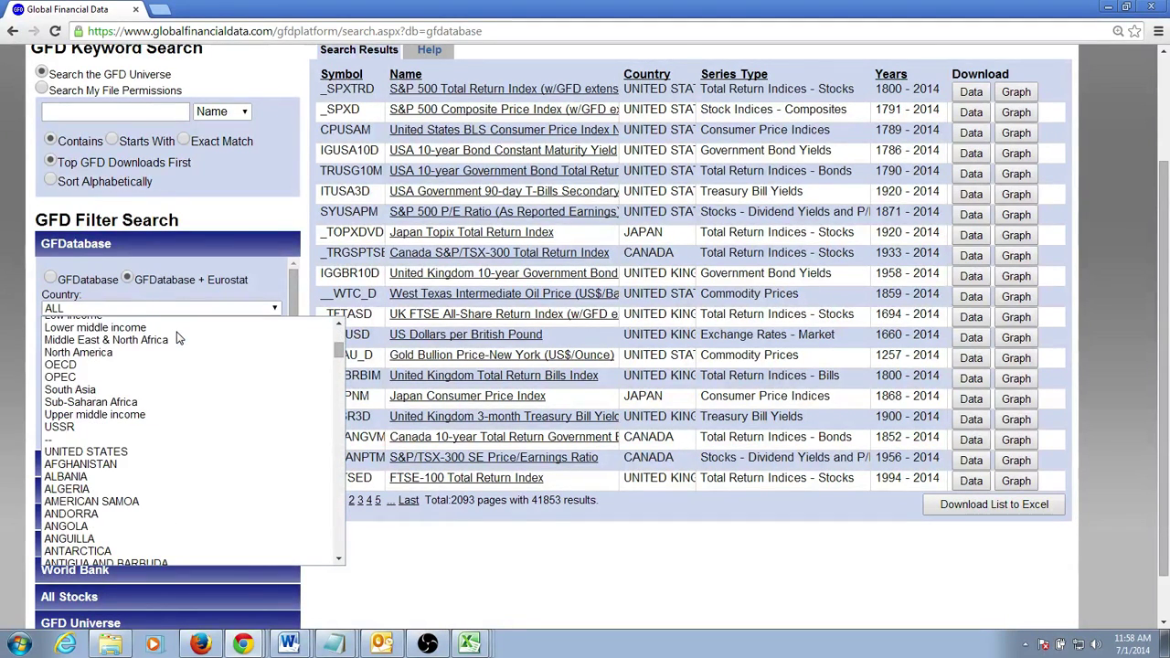
{"action": "scroll", "coordinate": [180, 338], "scroll_direction": "down", "scroll_amount": 2}
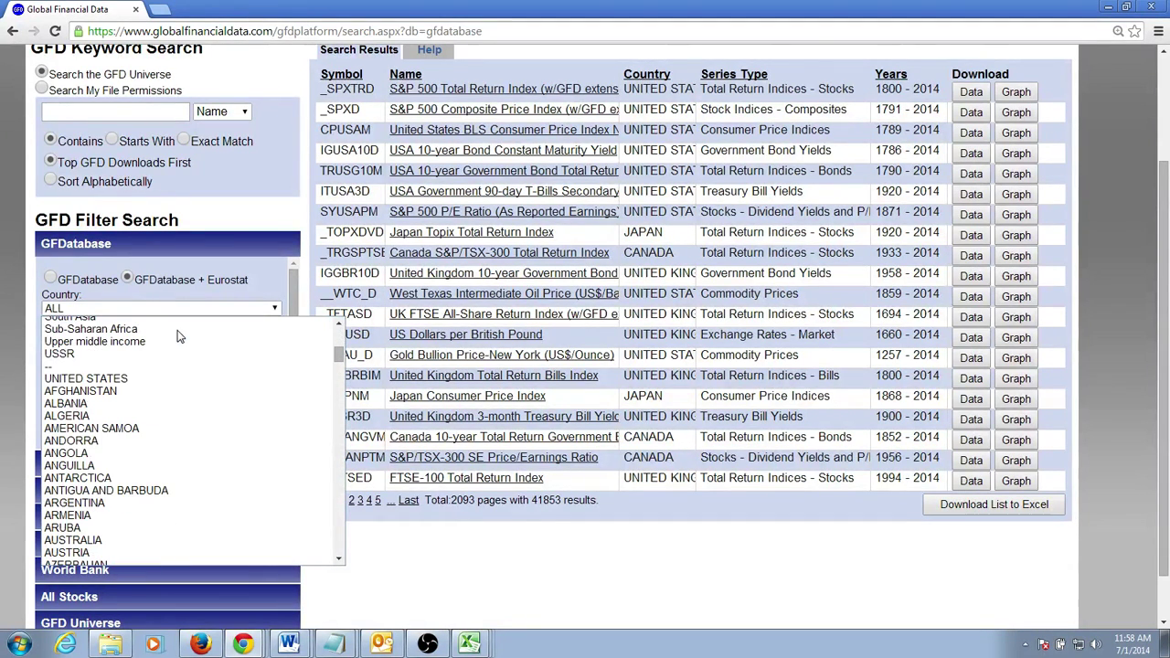
{"action": "left_click", "coordinate": [151, 382]}
Step: Set the series group to Equity and its series type to Stock Indices - Composites
{"action": "left_click_drag", "start_coordinate": [291, 310], "coordinate": [281, 331]}
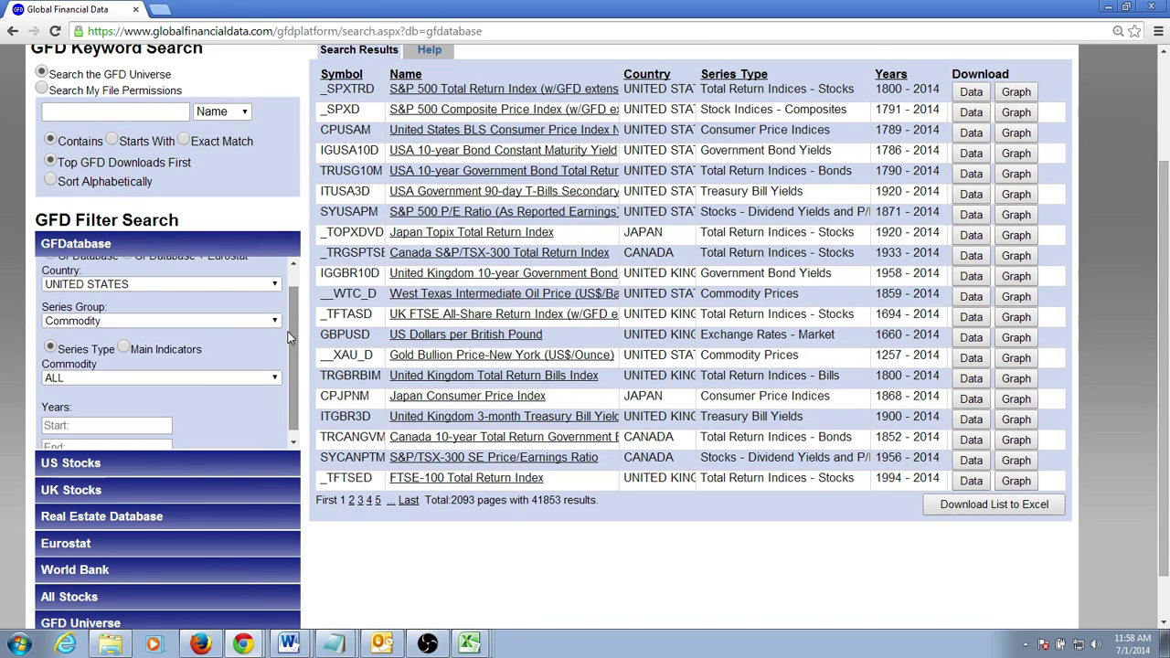
{"action": "left_click", "coordinate": [245, 321]}
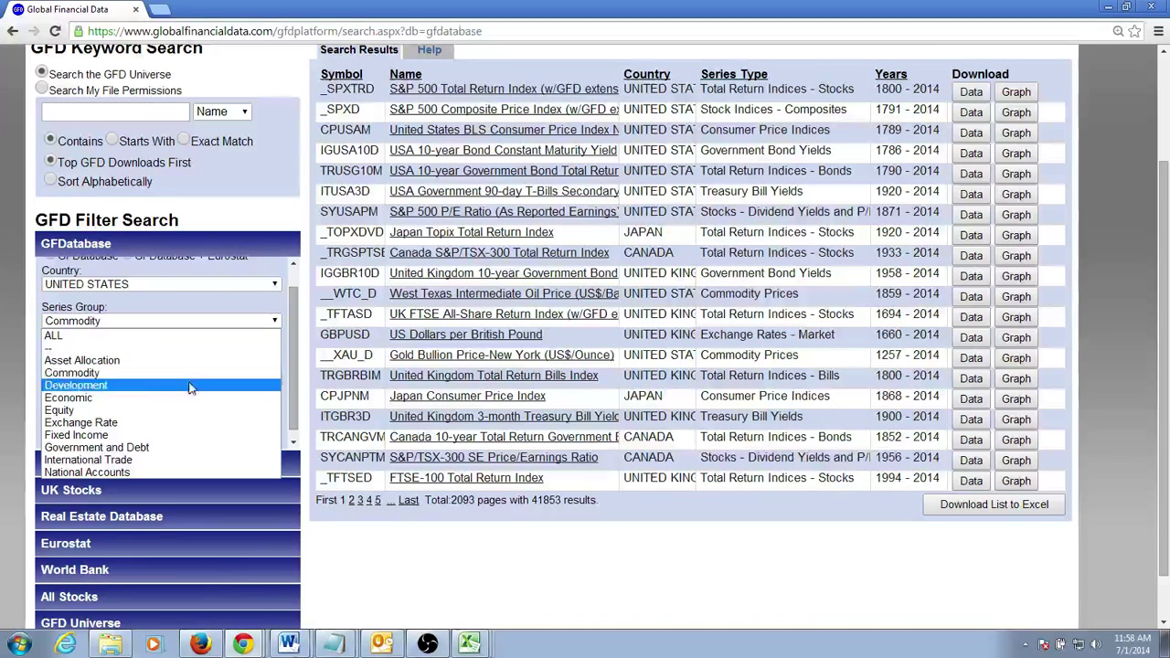
{"action": "left_click", "coordinate": [181, 409]}
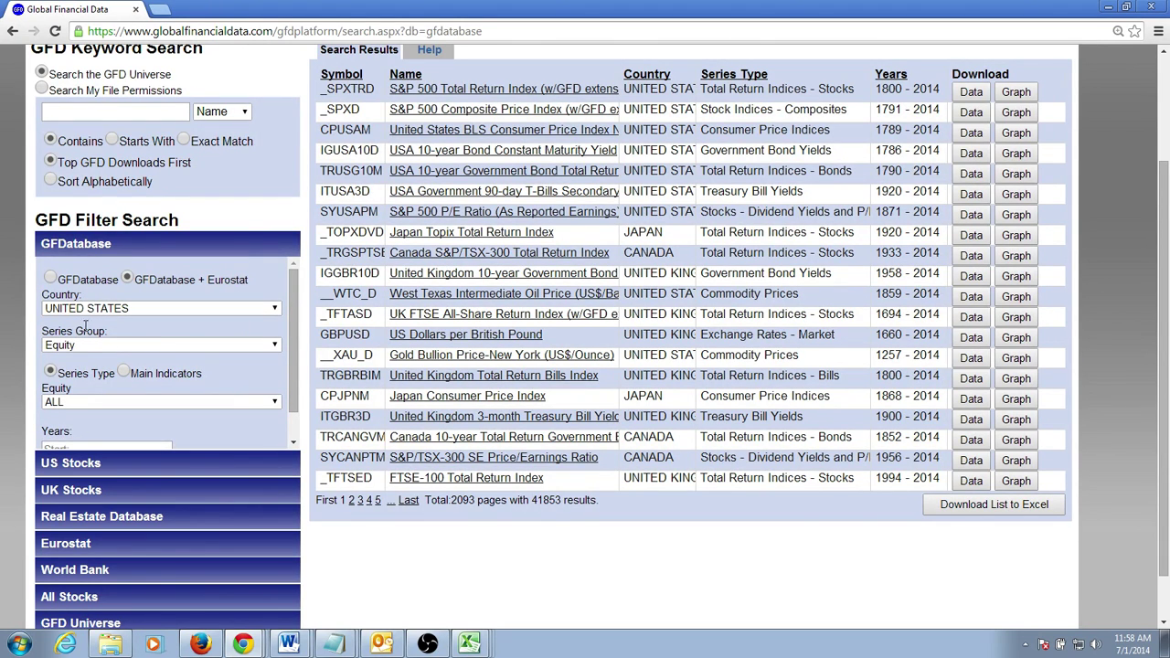
{"action": "left_click", "coordinate": [128, 403]}
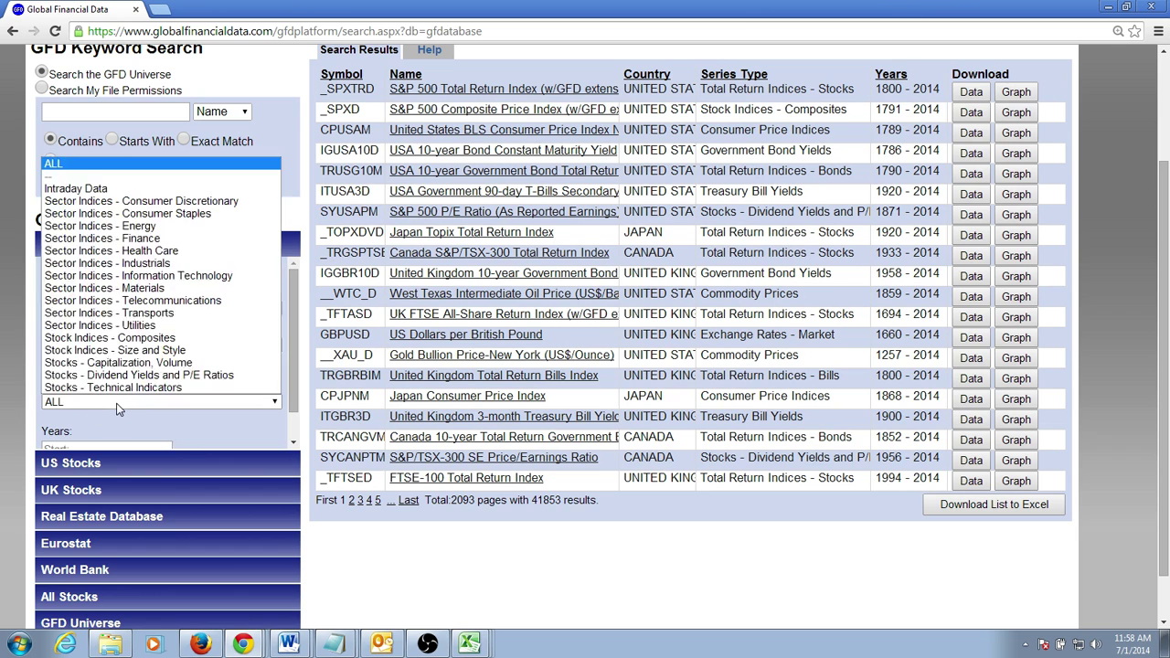
{"action": "left_click", "coordinate": [173, 340]}
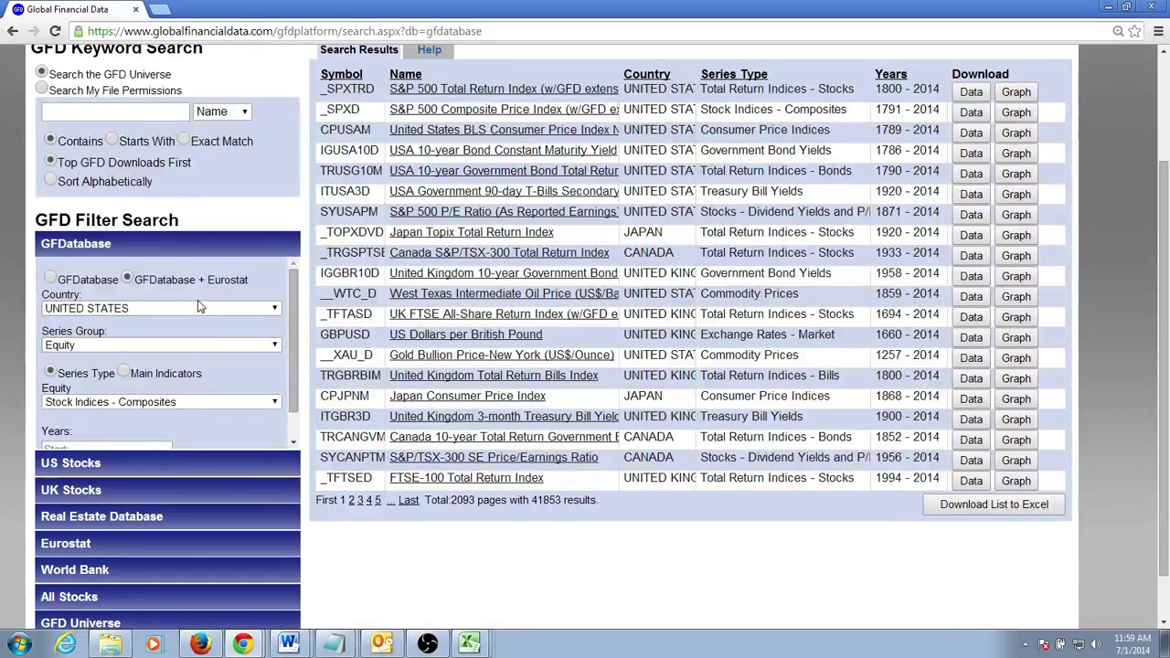
Step: Check the Start and End year fields, leave both blank, and run the filter search
{"action": "scroll", "coordinate": [290, 397], "scroll_direction": "down", "scroll_amount": 1}
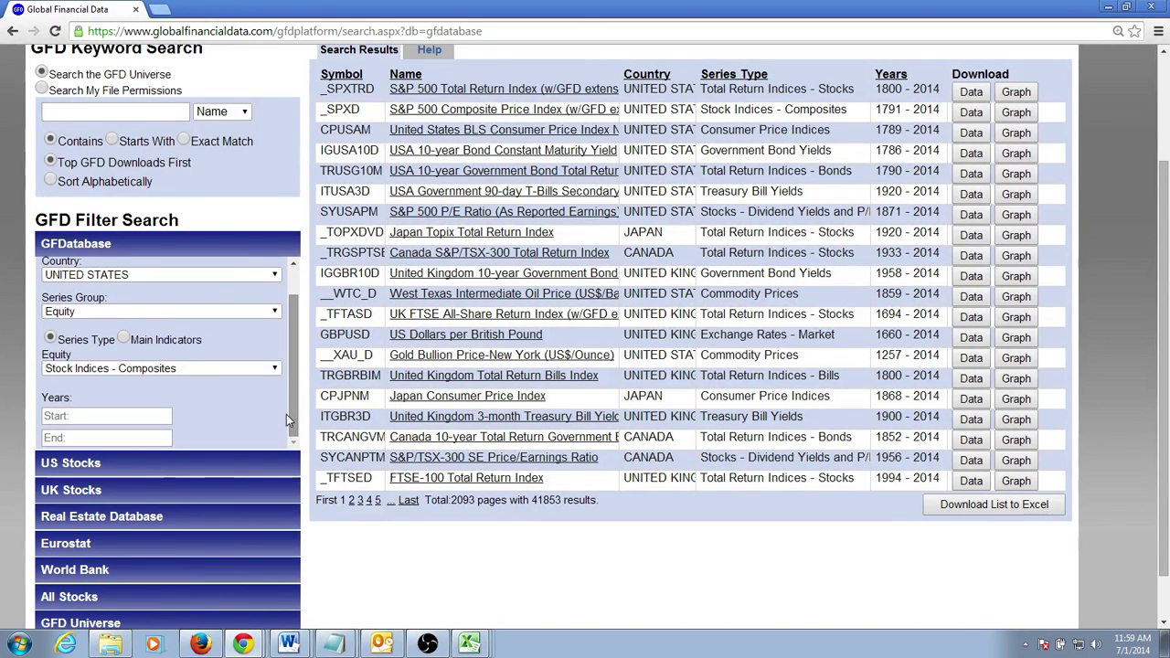
{"action": "left_click", "coordinate": [82, 416]}
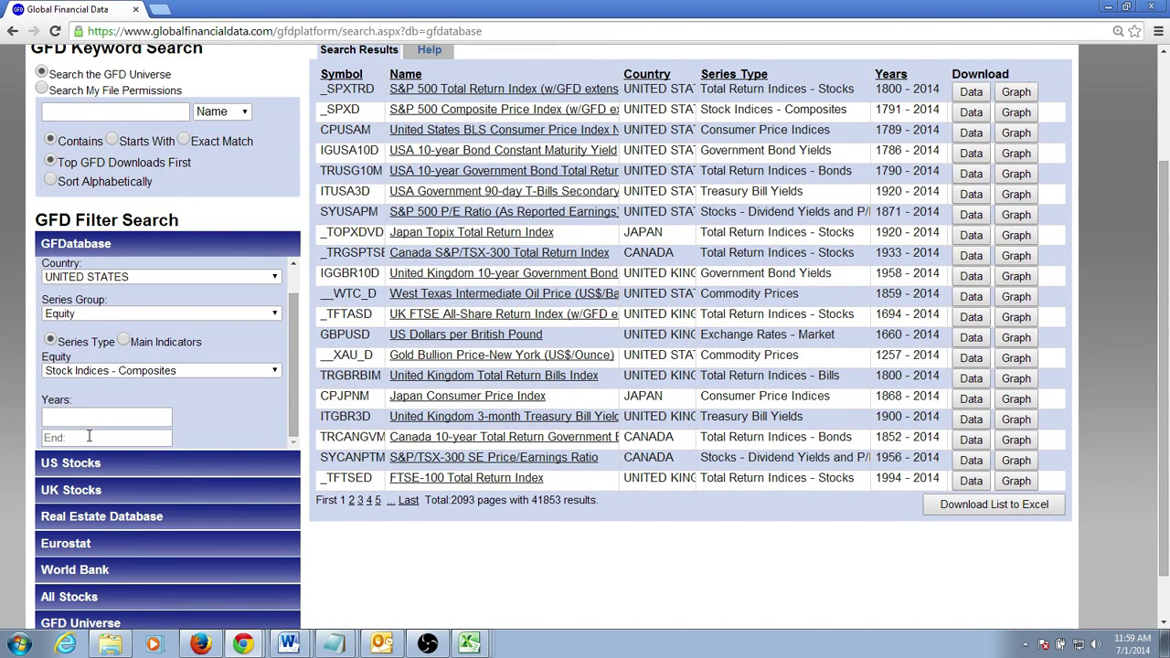
{"action": "left_click", "coordinate": [89, 437]}
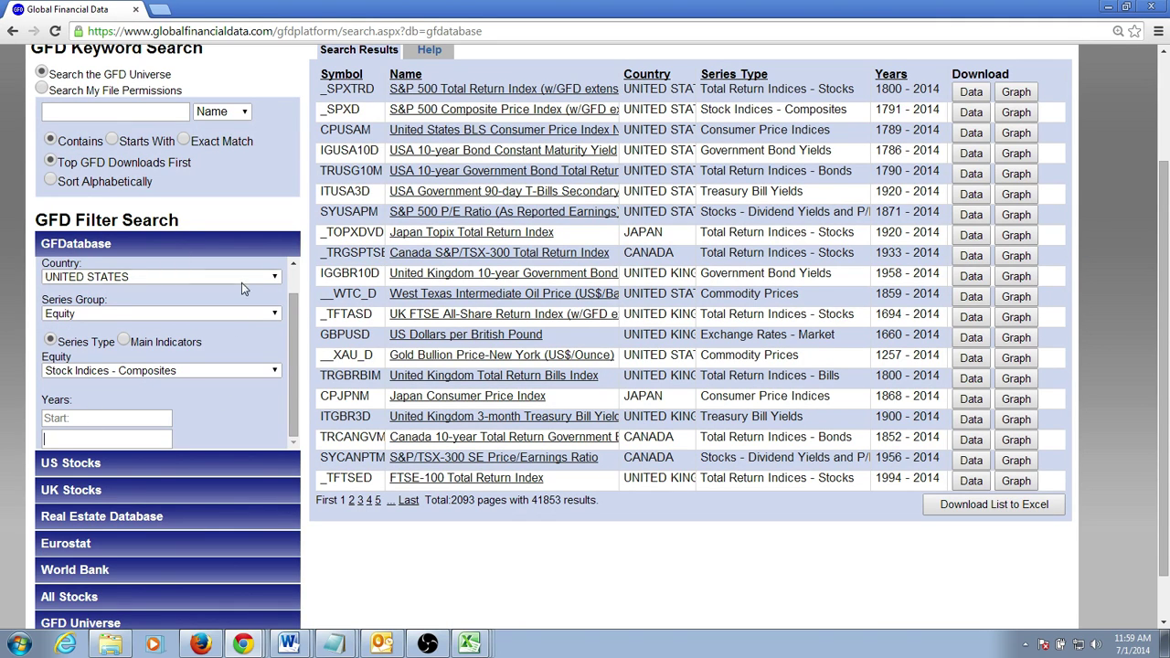
{"action": "left_click", "coordinate": [208, 411]}
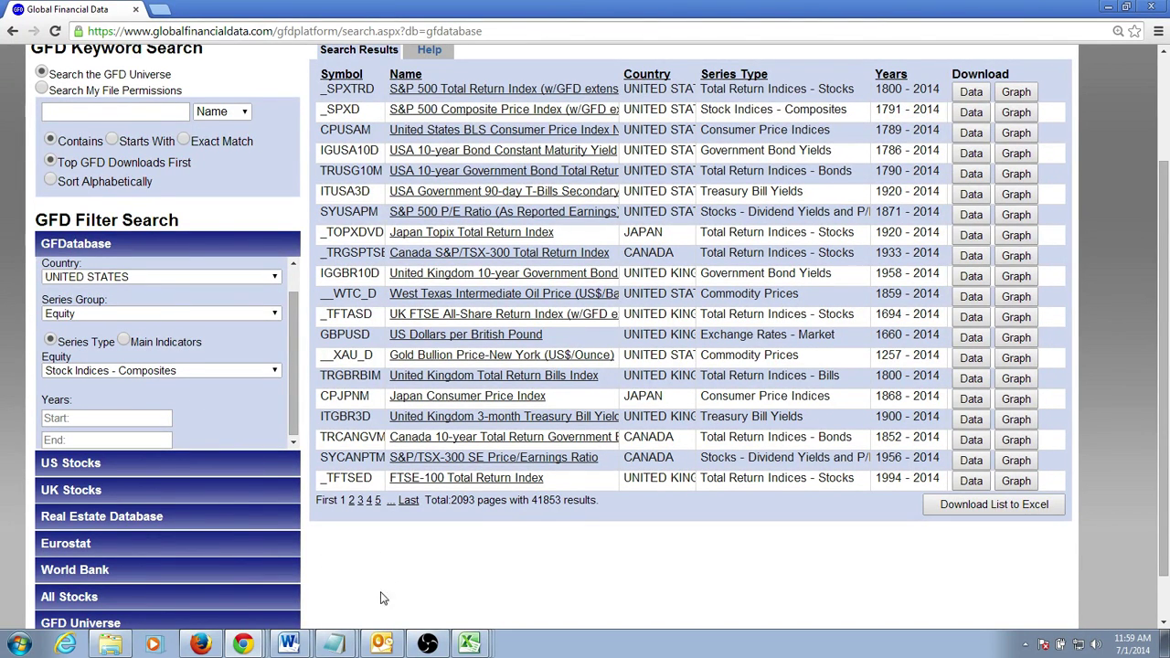
{"action": "scroll", "coordinate": [393, 589], "scroll_direction": "down", "scroll_amount": 1}
{"action": "left_click", "coordinate": [82, 593]}
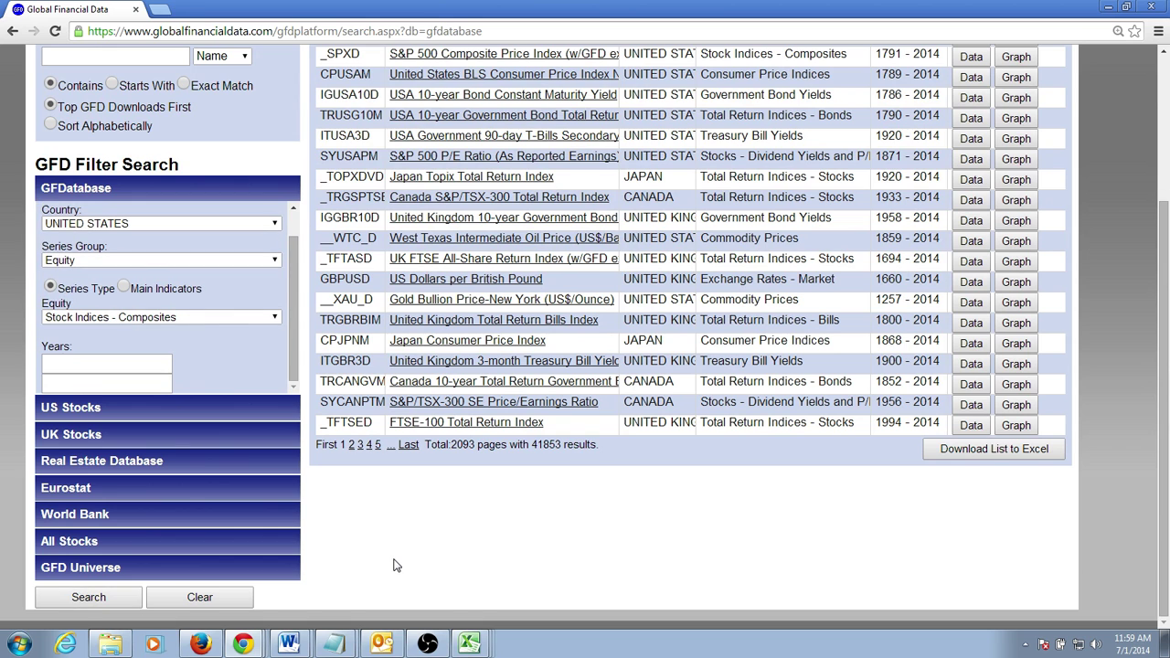
{"action": "scroll", "coordinate": [393, 566], "scroll_direction": "up", "scroll_amount": 3}
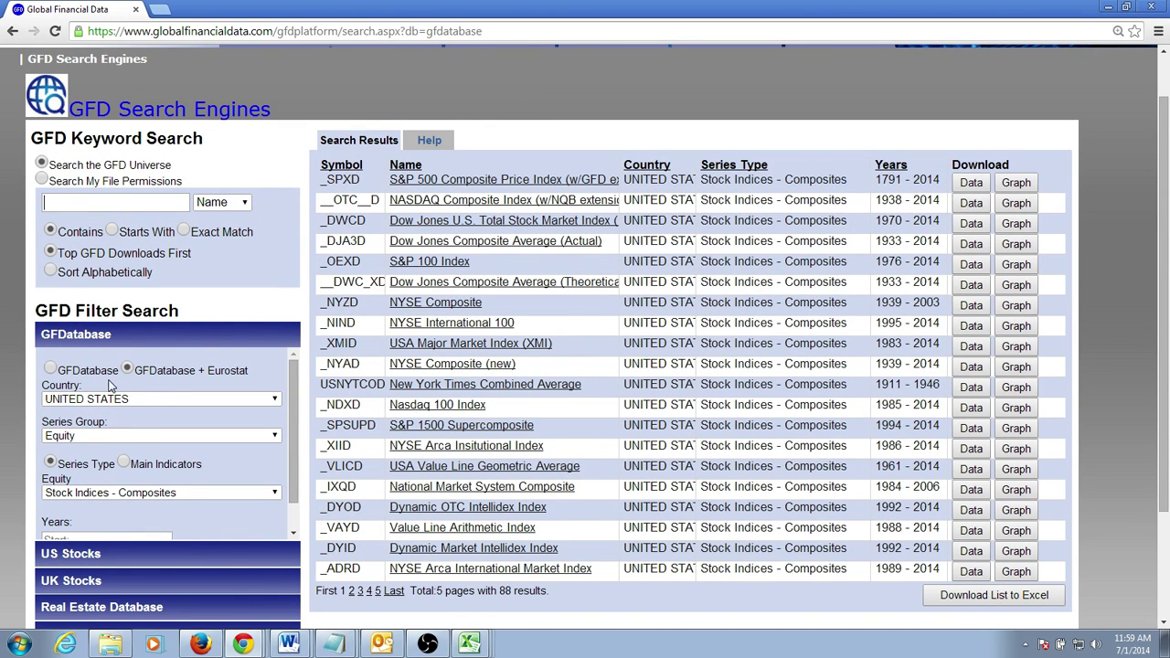
Step: Change the Country filter to the G-20 group
{"action": "left_click", "coordinate": [152, 205]}
{"action": "left_click", "coordinate": [173, 401]}
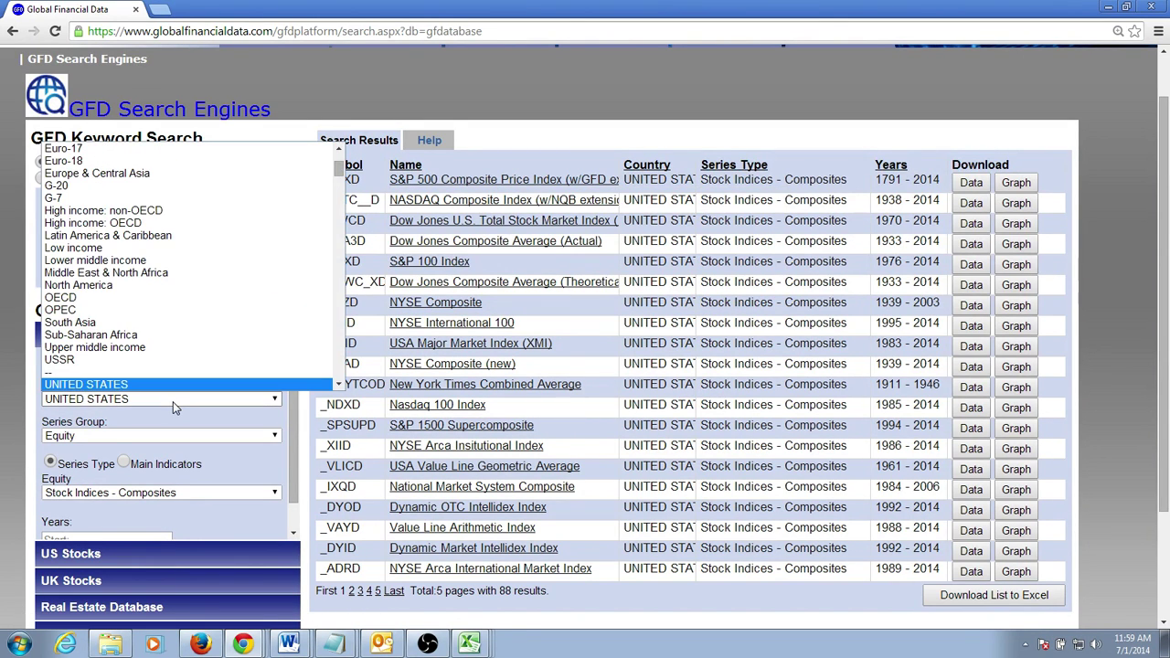
{"action": "scroll", "coordinate": [196, 297], "scroll_direction": "up", "scroll_amount": 2}
{"action": "left_click", "coordinate": [192, 267]}
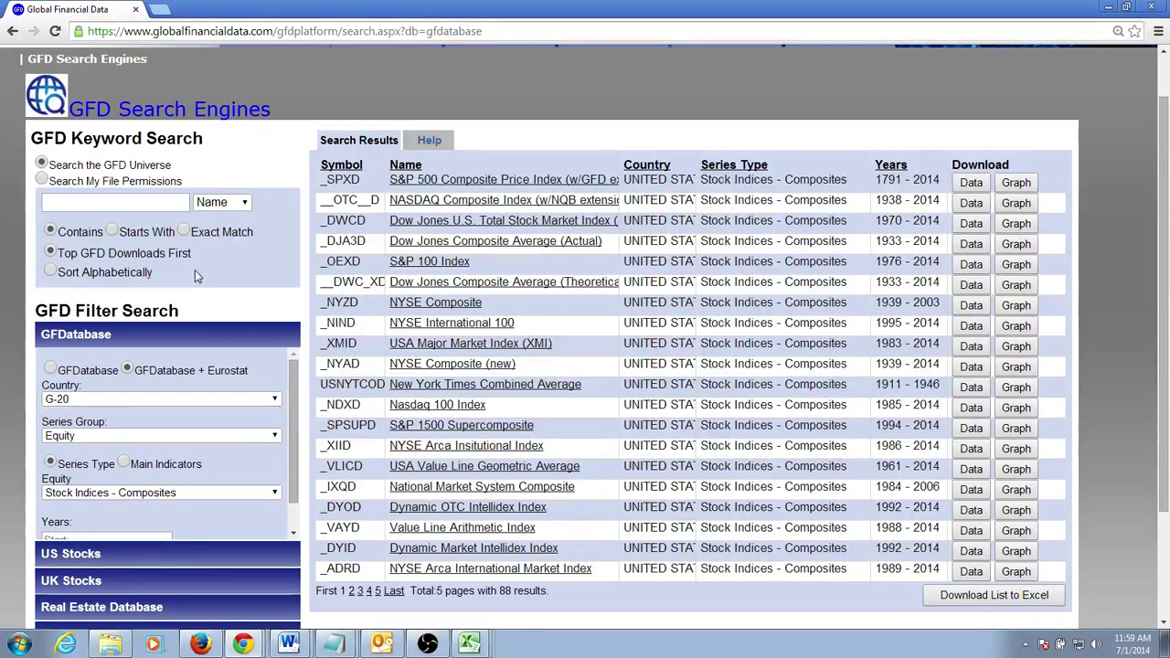
Step: Reset the series group filter to ALL and set it to Fixed Income
{"action": "left_click_drag", "start_coordinate": [288, 385], "coordinate": [289, 391]}
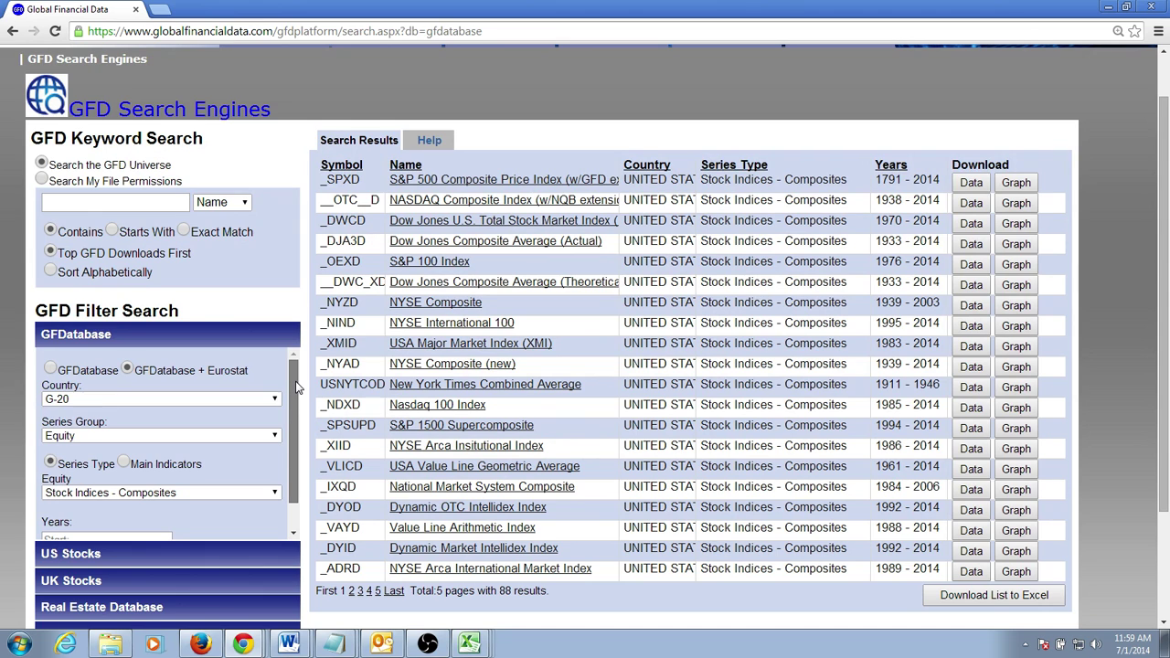
{"action": "scroll", "coordinate": [80, 378], "scroll_direction": "down", "scroll_amount": 1}
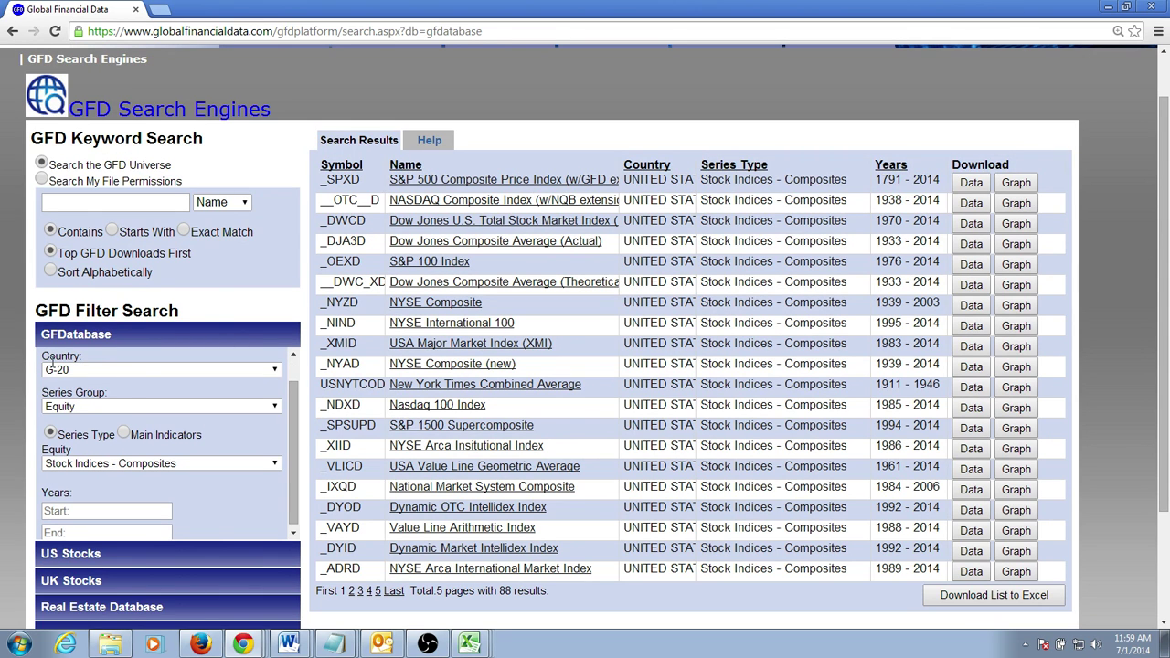
{"action": "left_click", "coordinate": [105, 406]}
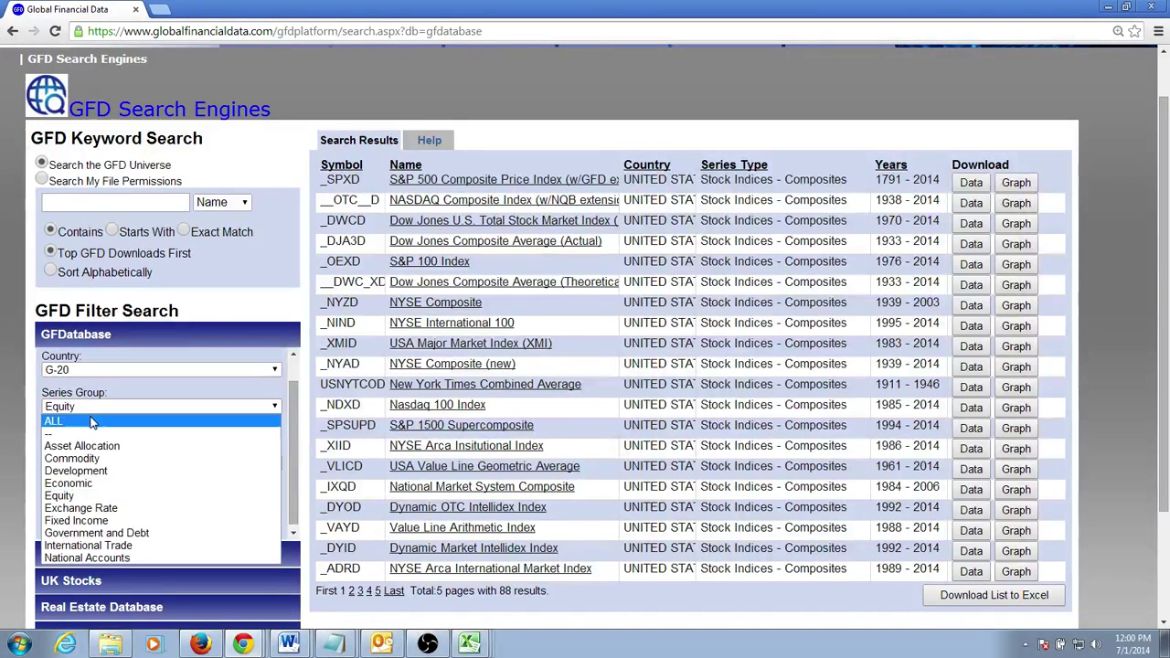
{"action": "left_click", "coordinate": [96, 418]}
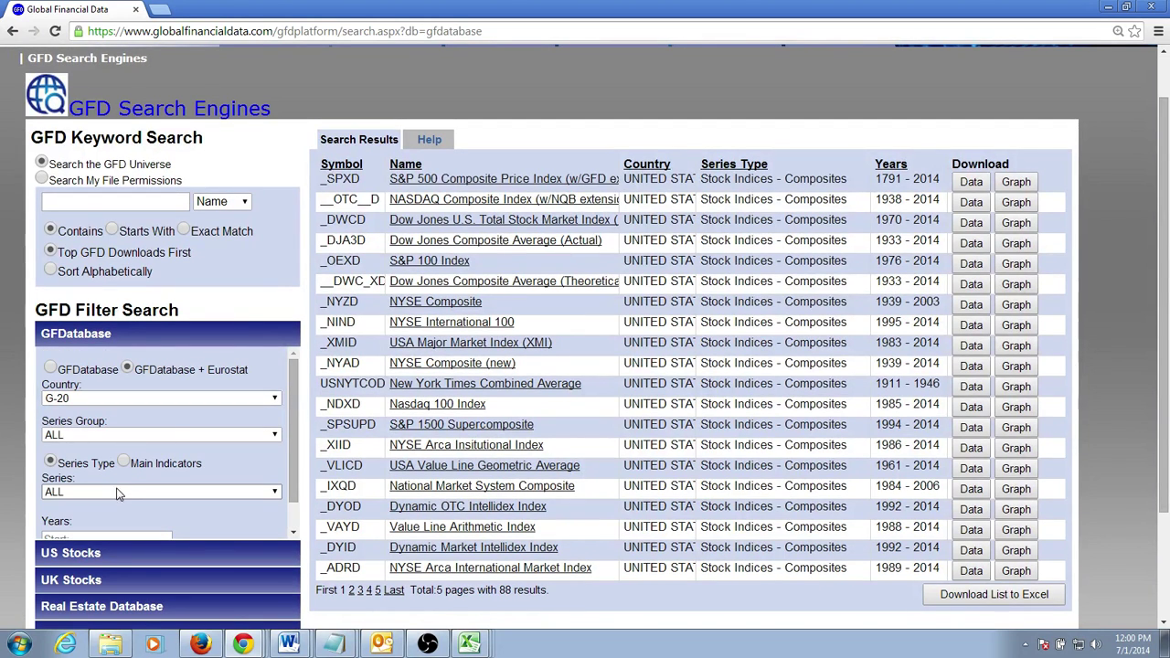
{"action": "left_click", "coordinate": [112, 437]}
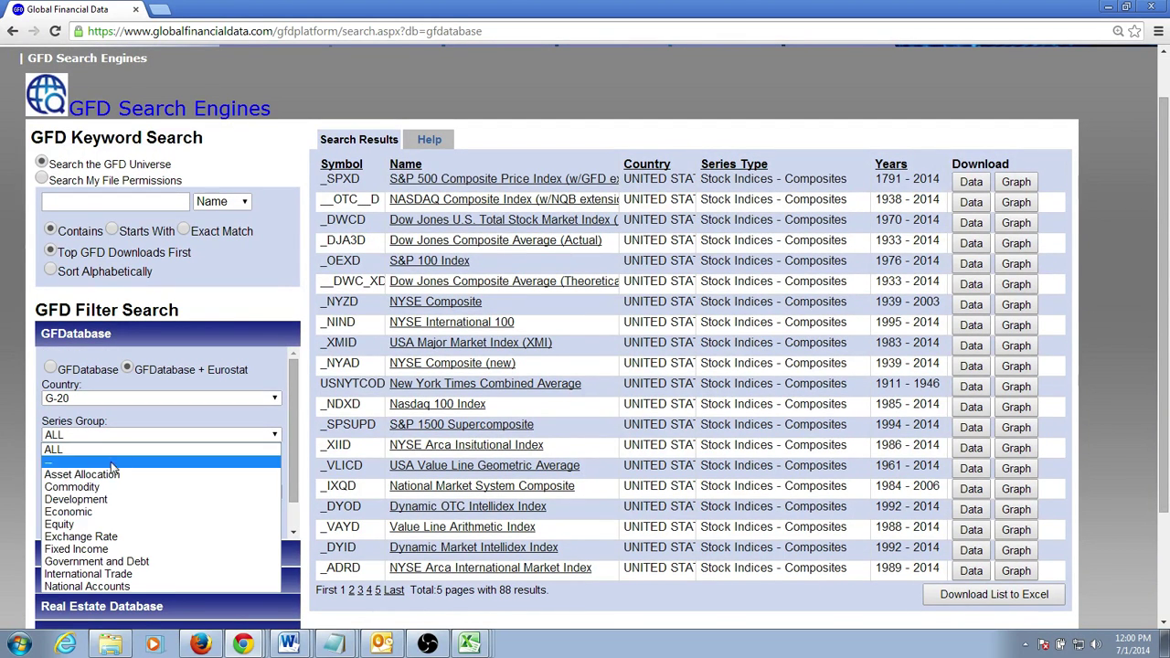
{"action": "left_click", "coordinate": [113, 550]}
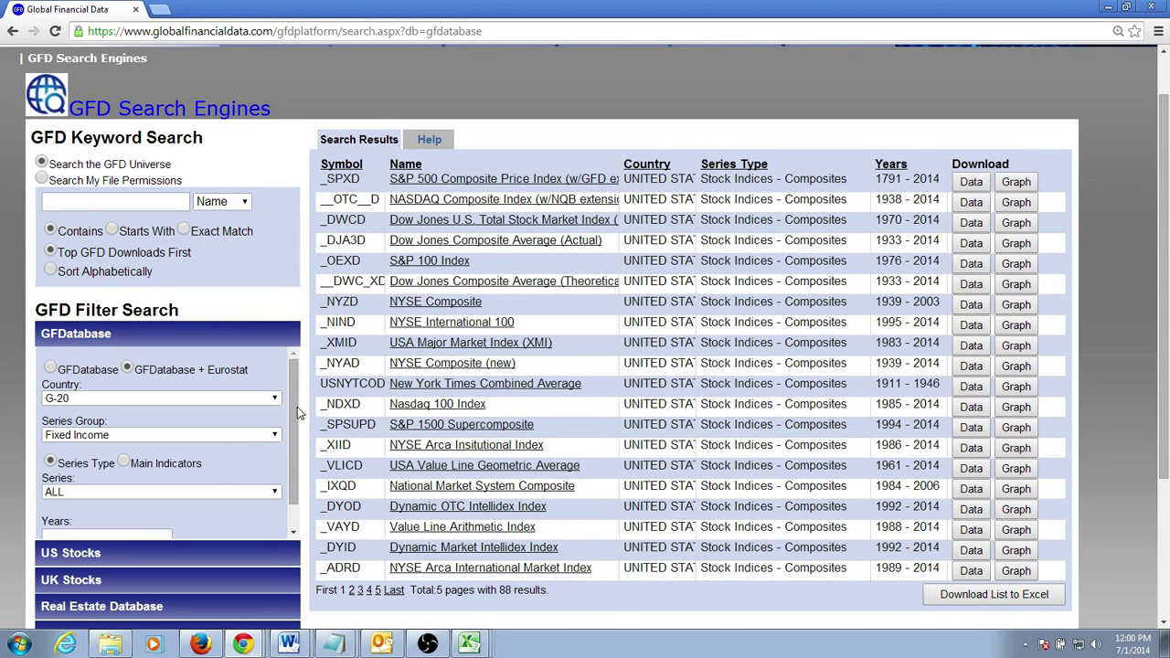
Step: Set the fixed income series type to Government Bond Yields and run the filter search
{"action": "scroll", "coordinate": [296, 398], "scroll_direction": "down", "scroll_amount": 2}
{"action": "left_click", "coordinate": [251, 462]}
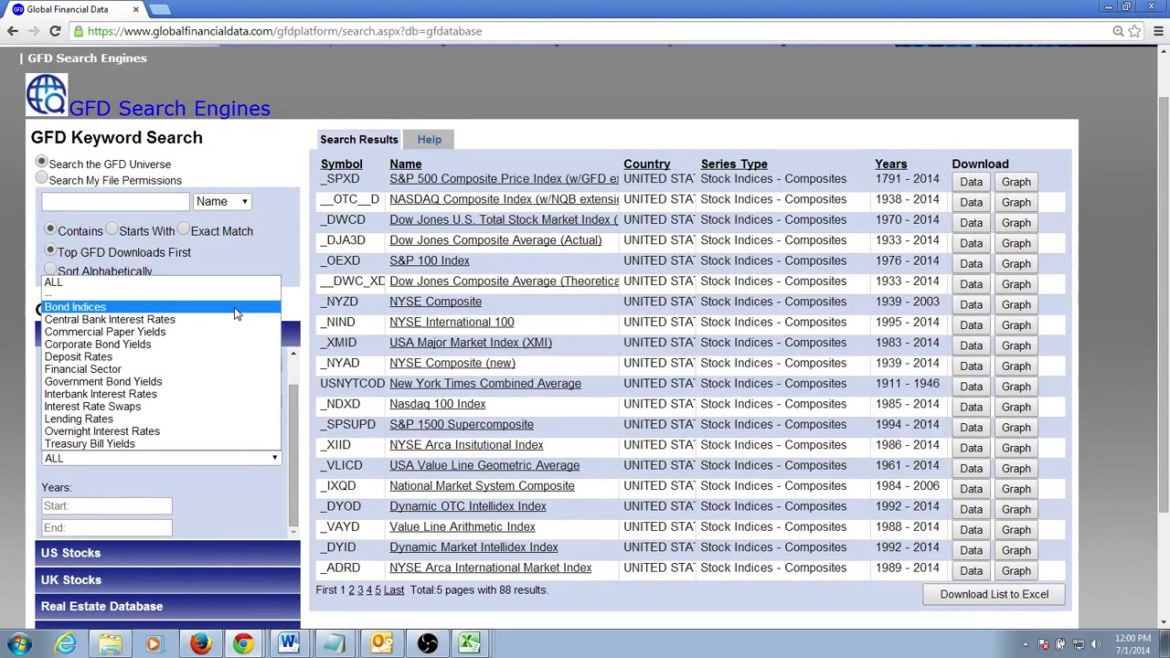
{"action": "left_click", "coordinate": [191, 382]}
{"action": "scroll", "coordinate": [242, 520], "scroll_direction": "down", "scroll_amount": 1}
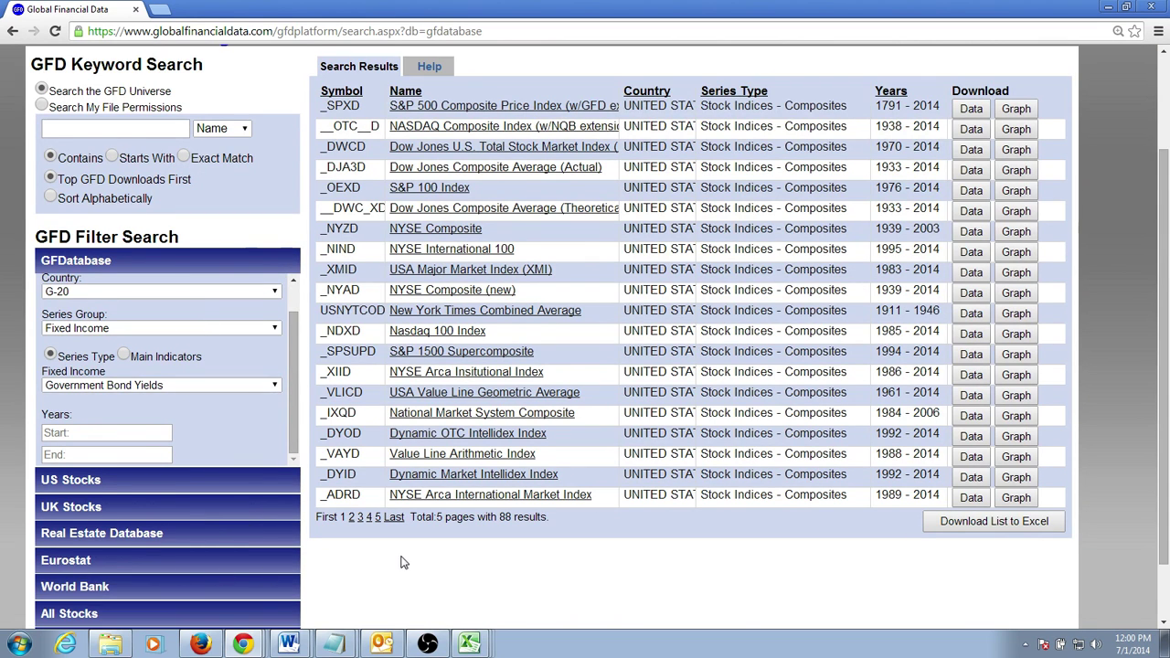
{"action": "scroll", "coordinate": [395, 559], "scroll_direction": "down", "scroll_amount": 1}
{"action": "left_click", "coordinate": [117, 600]}
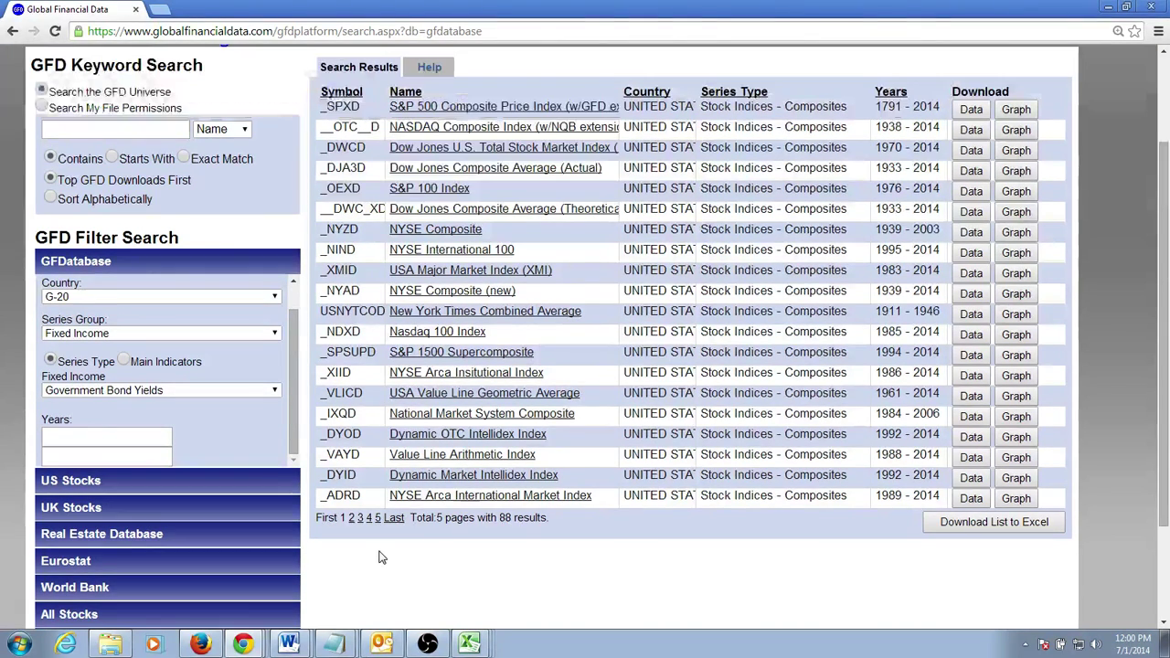
Step: Add the keyword 10-year to the G-20 Government Bond Yields filters and run the combined search
{"action": "scroll", "coordinate": [384, 560], "scroll_direction": "up", "scroll_amount": 1}
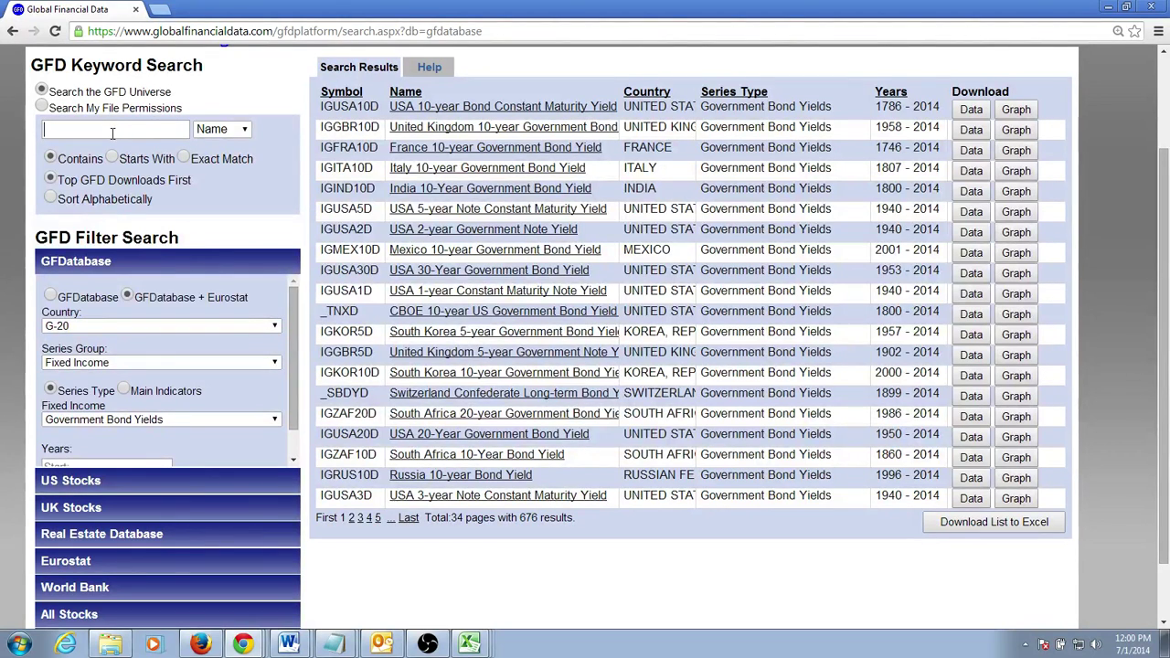
{"action": "left_click", "coordinate": [144, 129]}
{"action": "type", "text": "10"}
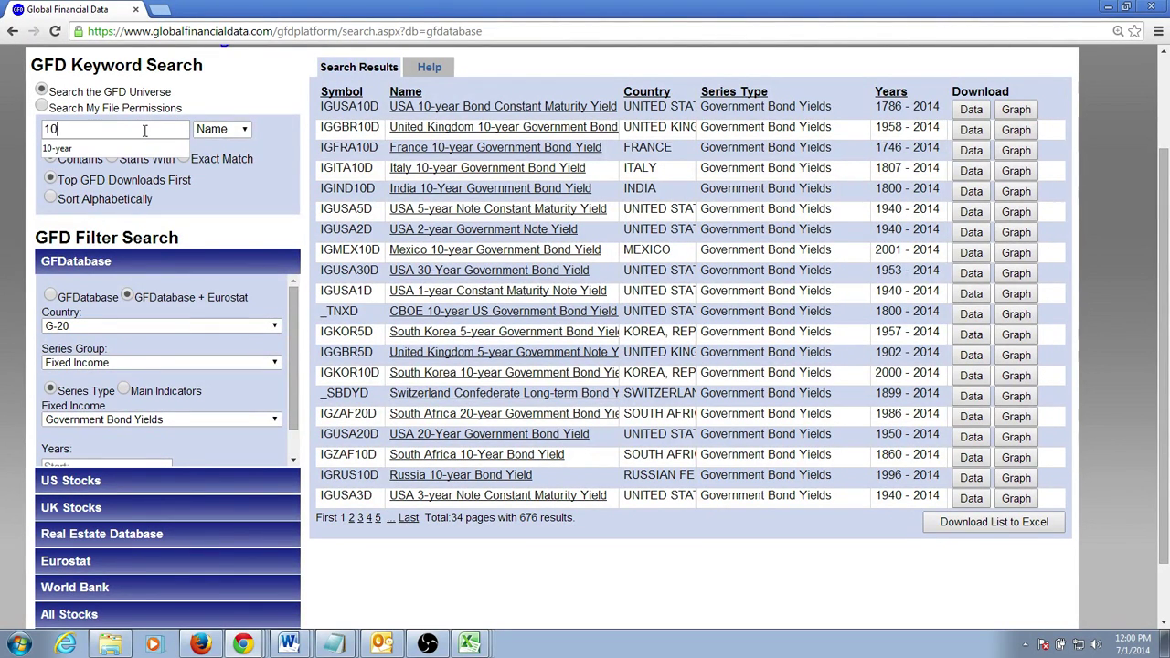
{"action": "type", "text": "-year"}
{"action": "left_click", "coordinate": [279, 191]}
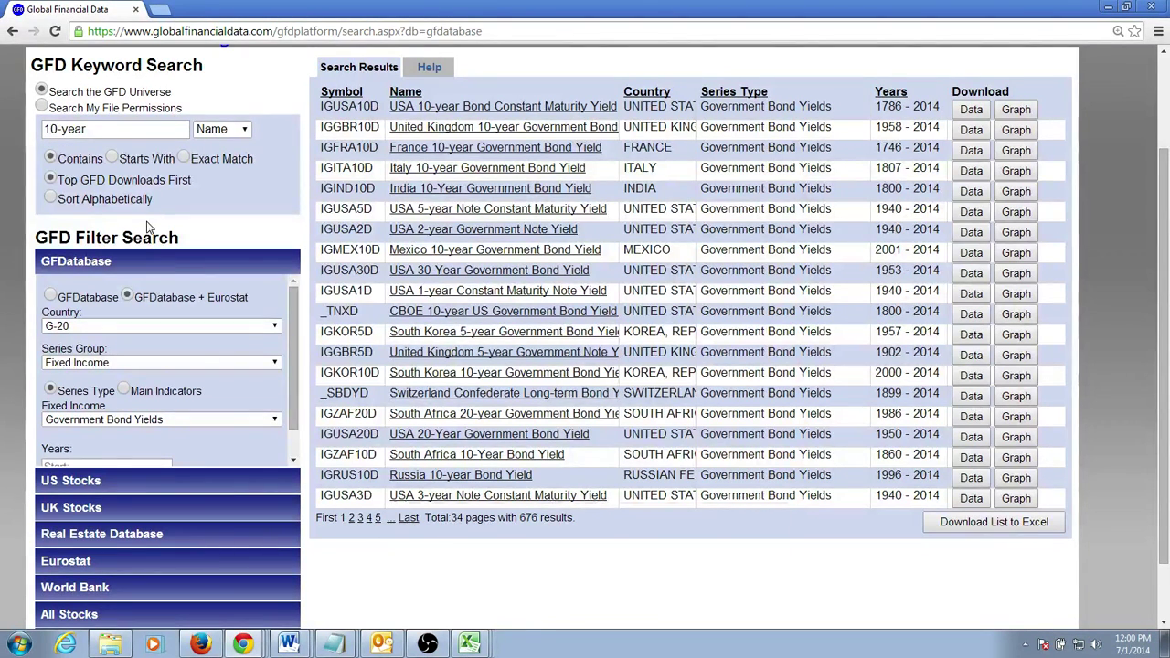
{"action": "scroll", "coordinate": [497, 580], "scroll_direction": "down", "scroll_amount": 1}
{"action": "left_click", "coordinate": [88, 597]}
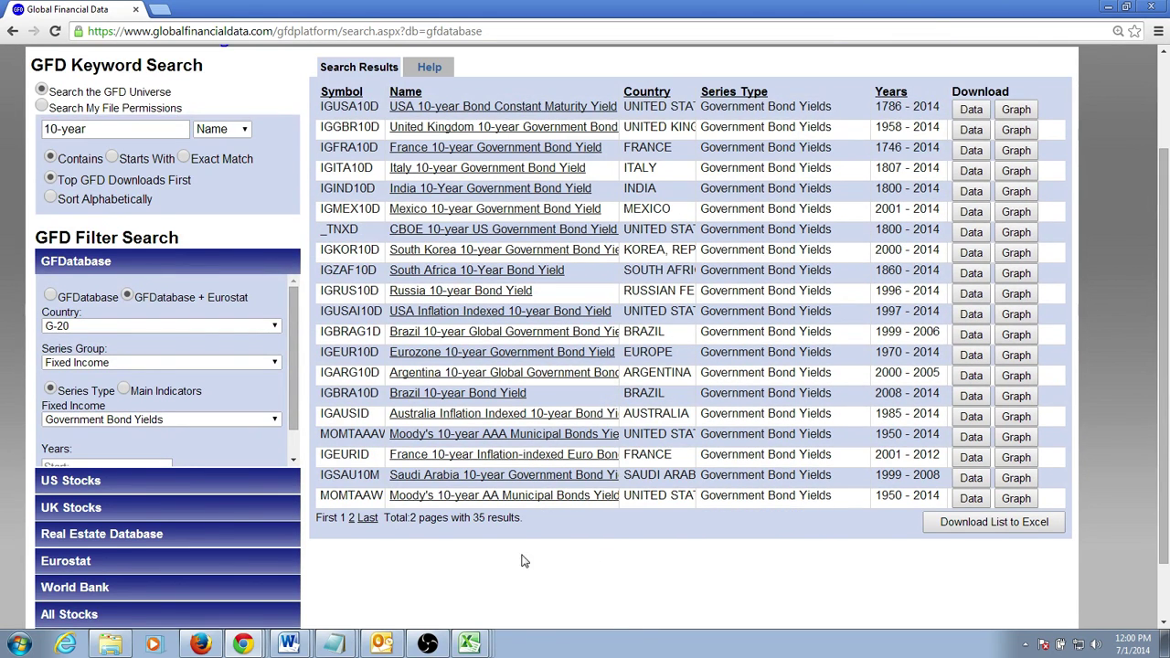
Step: Check the number of matching 10-year series and their source notes, and clear the keyword
{"action": "left_click_drag", "start_coordinate": [524, 518], "coordinate": [475, 519]}
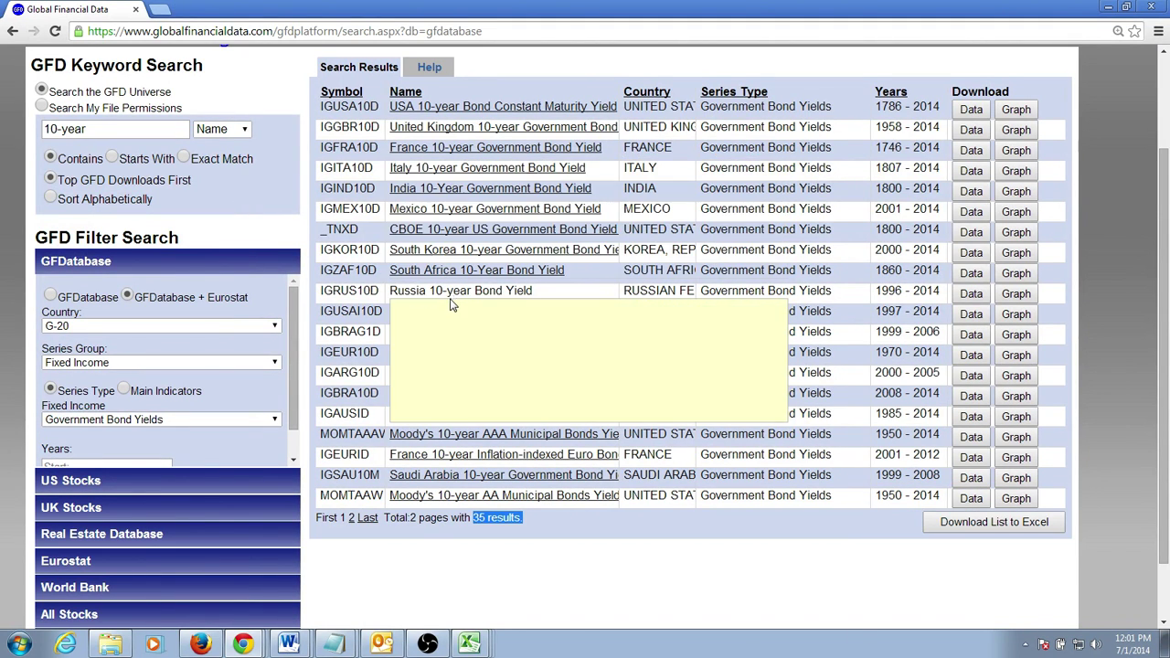
{"action": "mouse_move", "coordinate": [475, 274]}
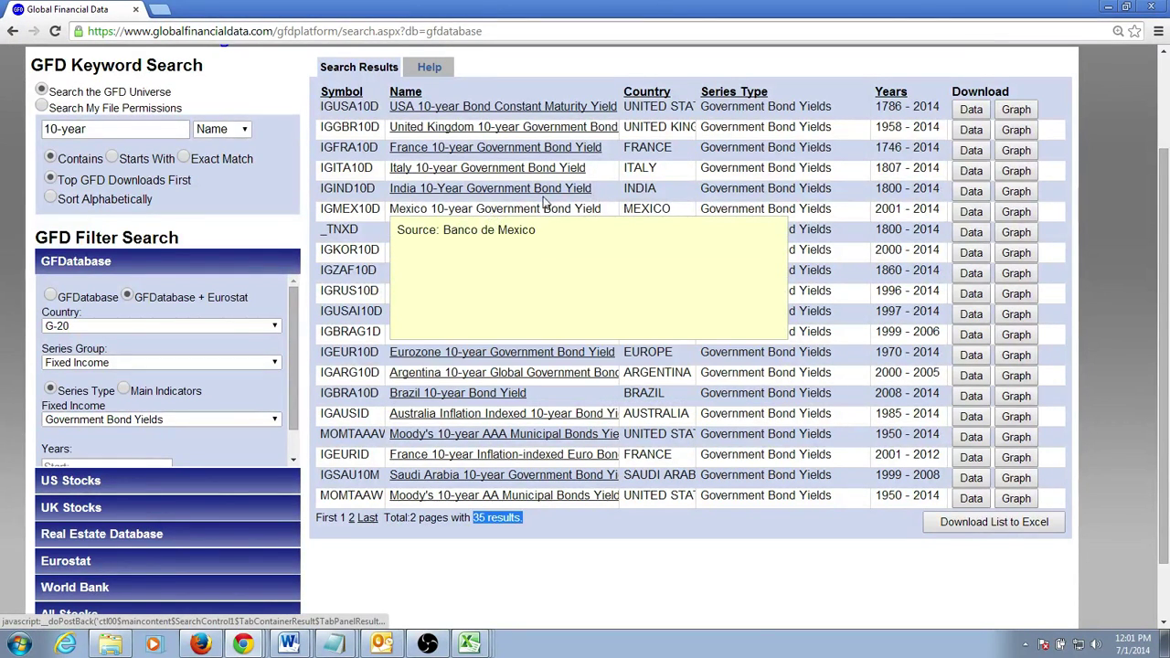
{"action": "triple_click", "coordinate": [153, 130]}
{"action": "key", "text": "BackSpace"}
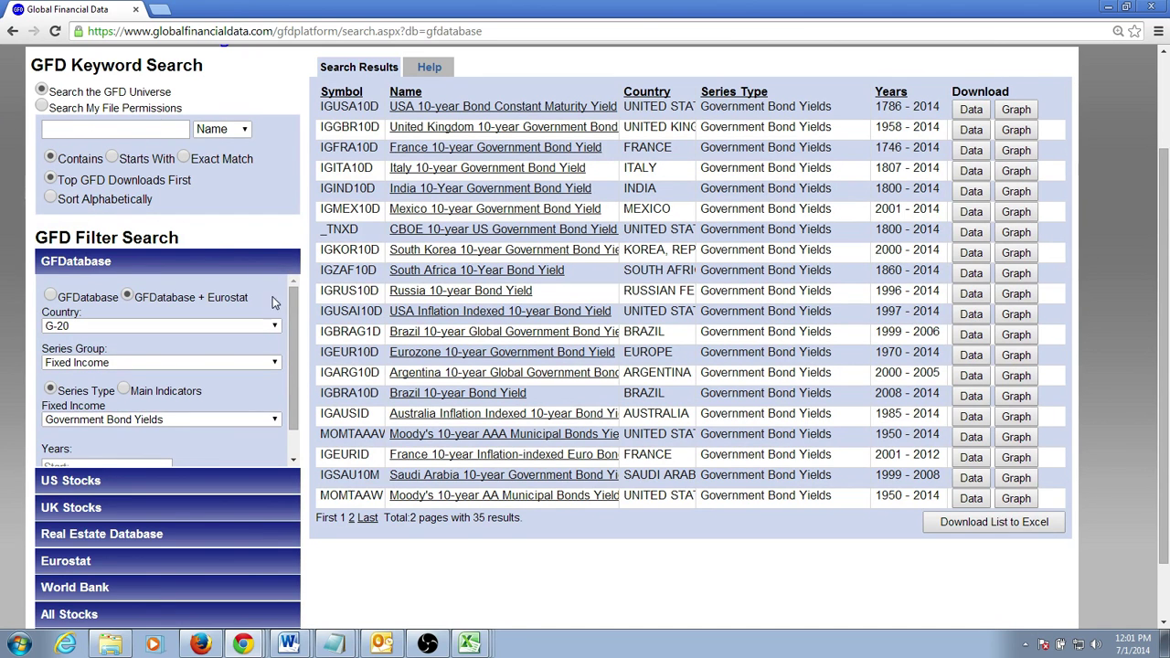
Step: Open the data for the USA 10-year Bond Constant Maturity Yield series from the search results
{"action": "scroll", "coordinate": [276, 309], "scroll_direction": "up", "scroll_amount": 2}
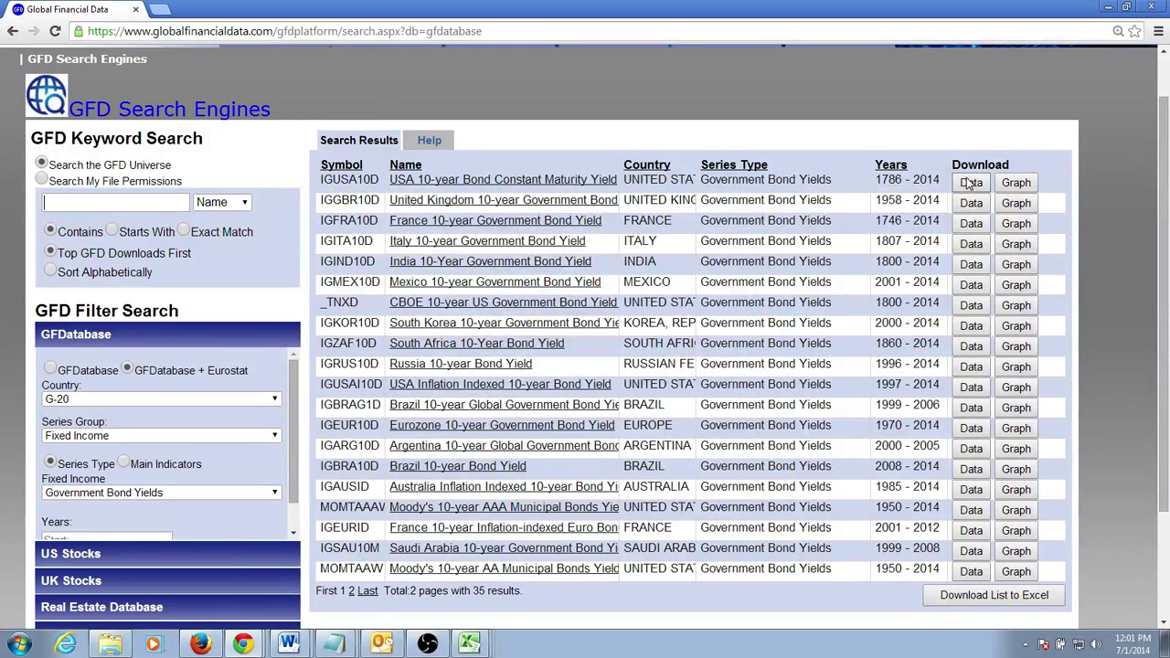
{"action": "mouse_move", "coordinate": [718, 188]}
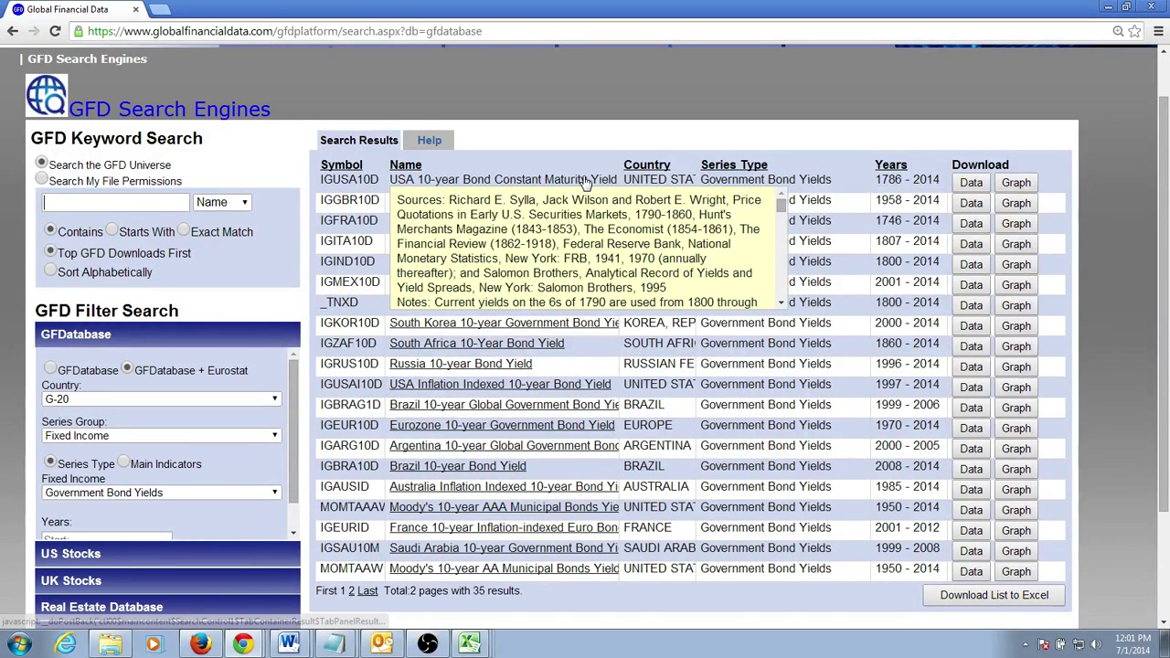
{"action": "left_click", "coordinate": [971, 183]}
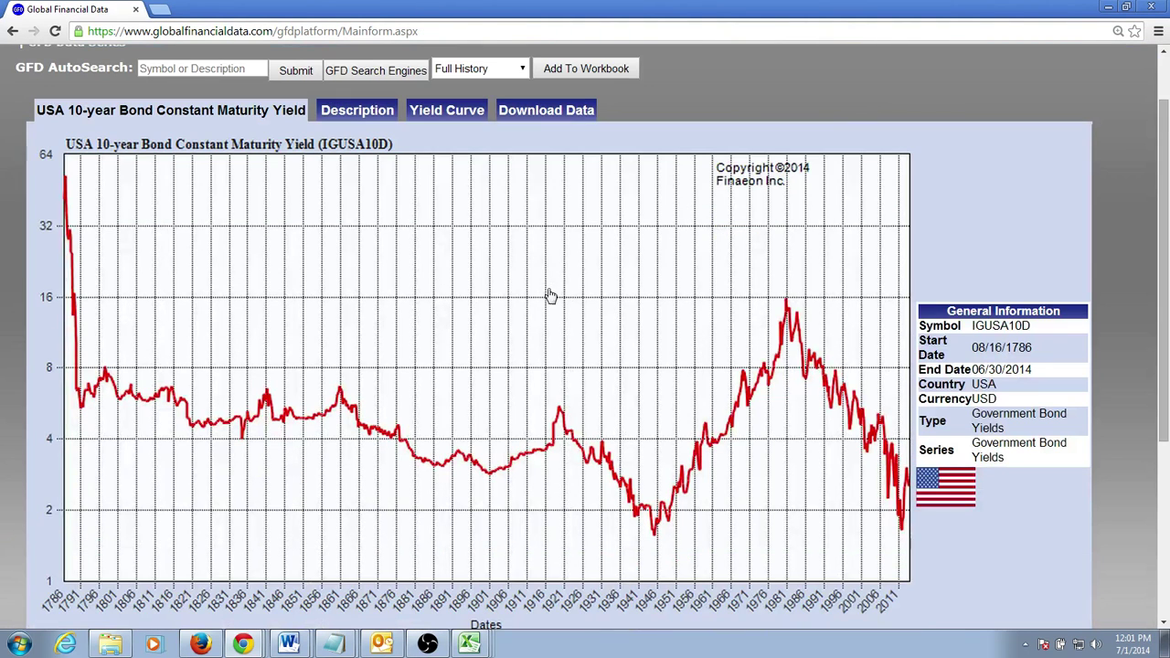
Step: Look over the series' description and yield curve, and download its daily data from 1786 to 2014 in Excel 2007 format
{"action": "left_click", "coordinate": [371, 110]}
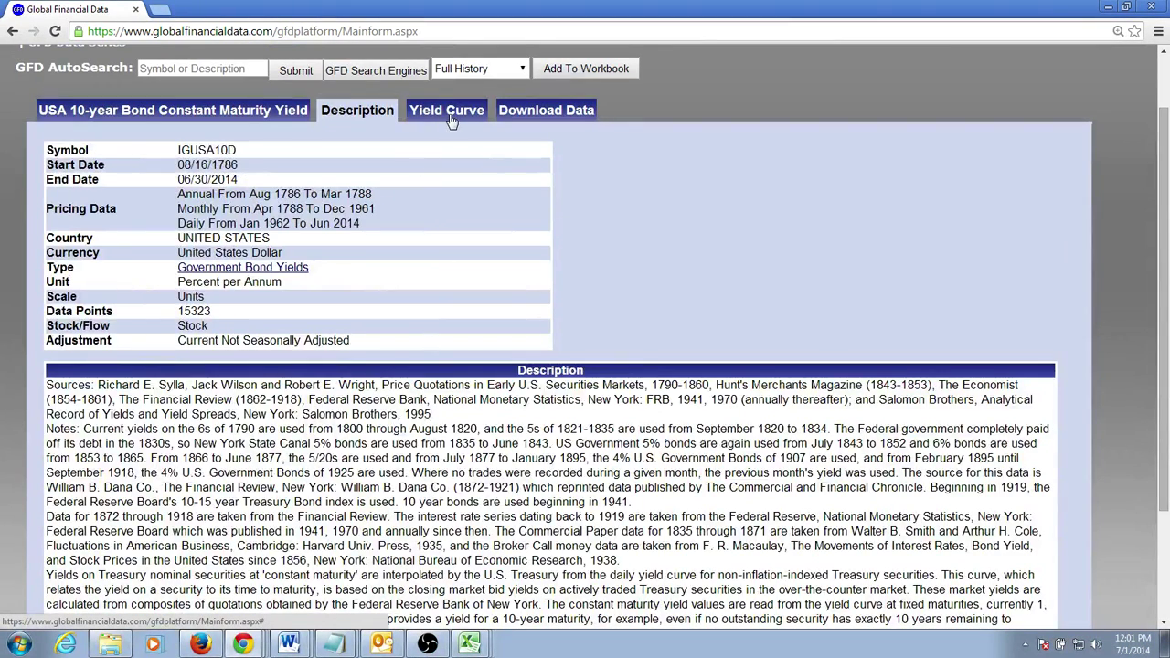
{"action": "left_click", "coordinate": [448, 117]}
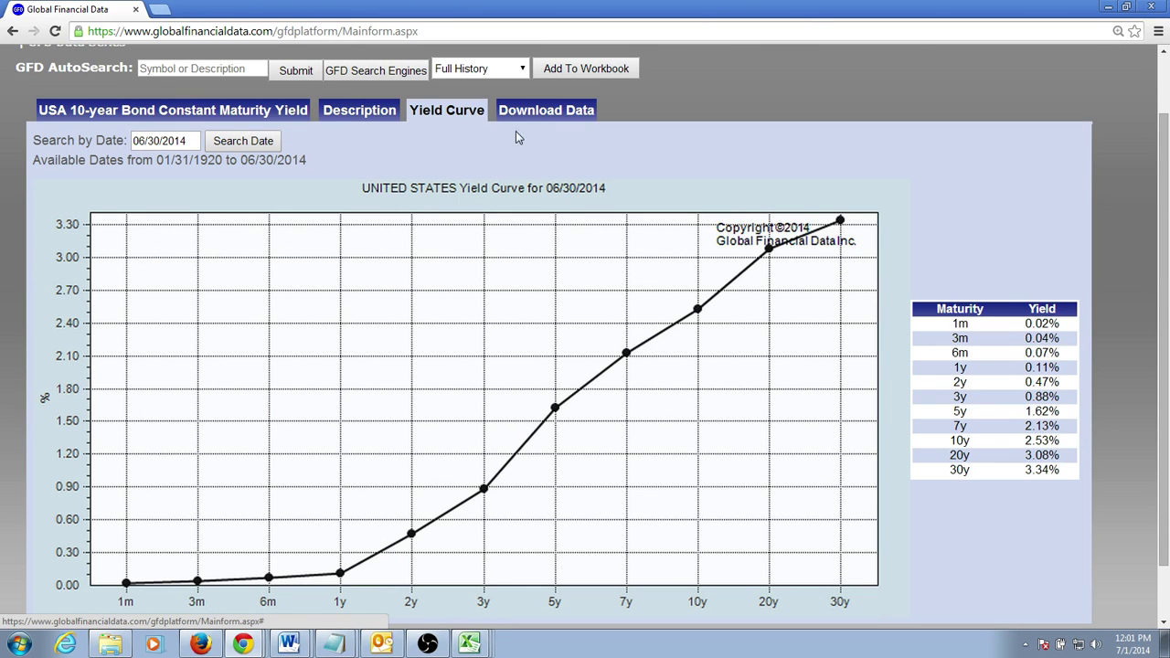
{"action": "left_click", "coordinate": [547, 117]}
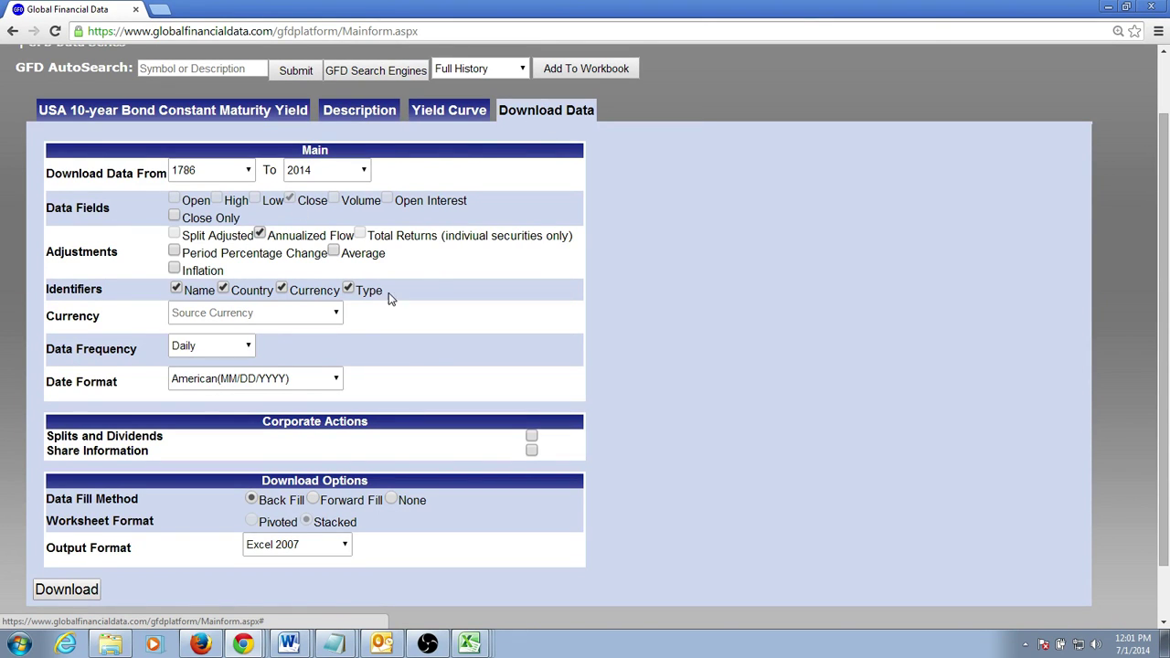
{"action": "left_click", "coordinate": [68, 590]}
Step: Return to a fresh GFDatabase search, include Eurostat, and set the series group to Economic
{"action": "scroll", "coordinate": [608, 287], "scroll_direction": "up", "scroll_amount": 2}
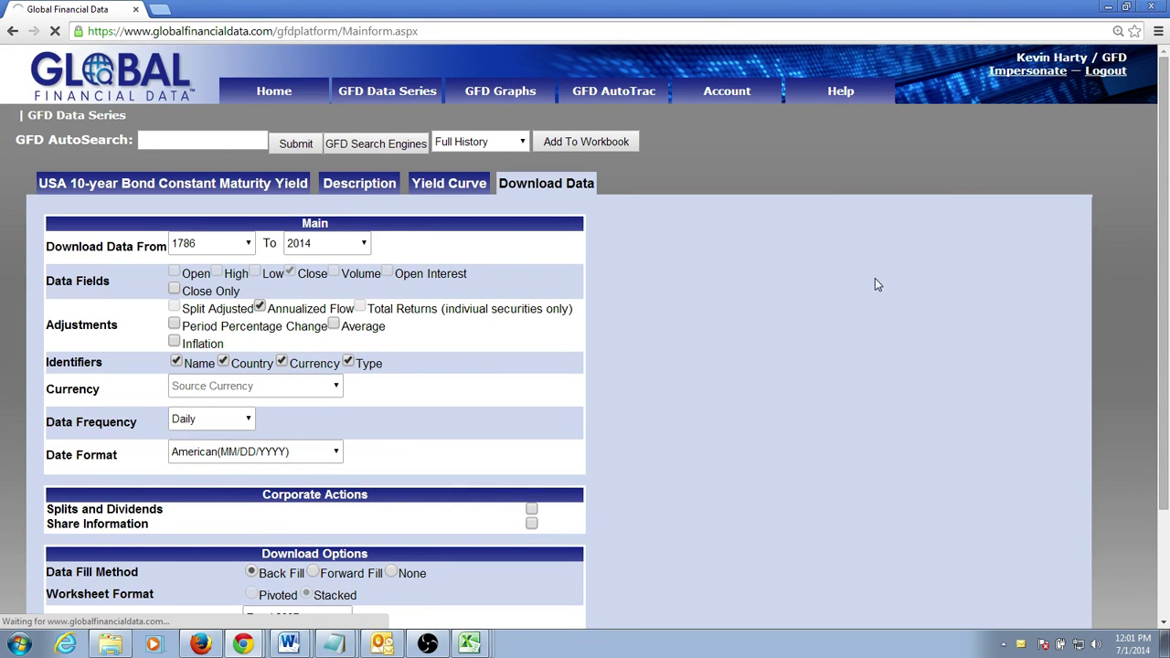
{"action": "left_click", "coordinate": [275, 92]}
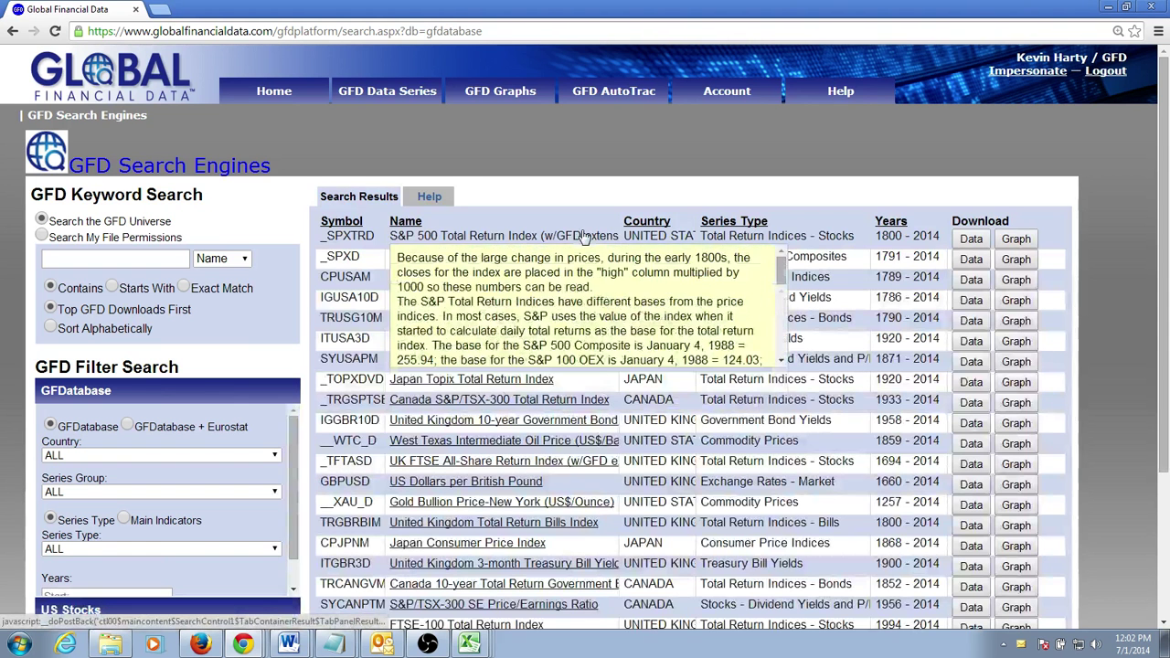
{"action": "scroll", "coordinate": [297, 255], "scroll_direction": "down", "scroll_amount": 1}
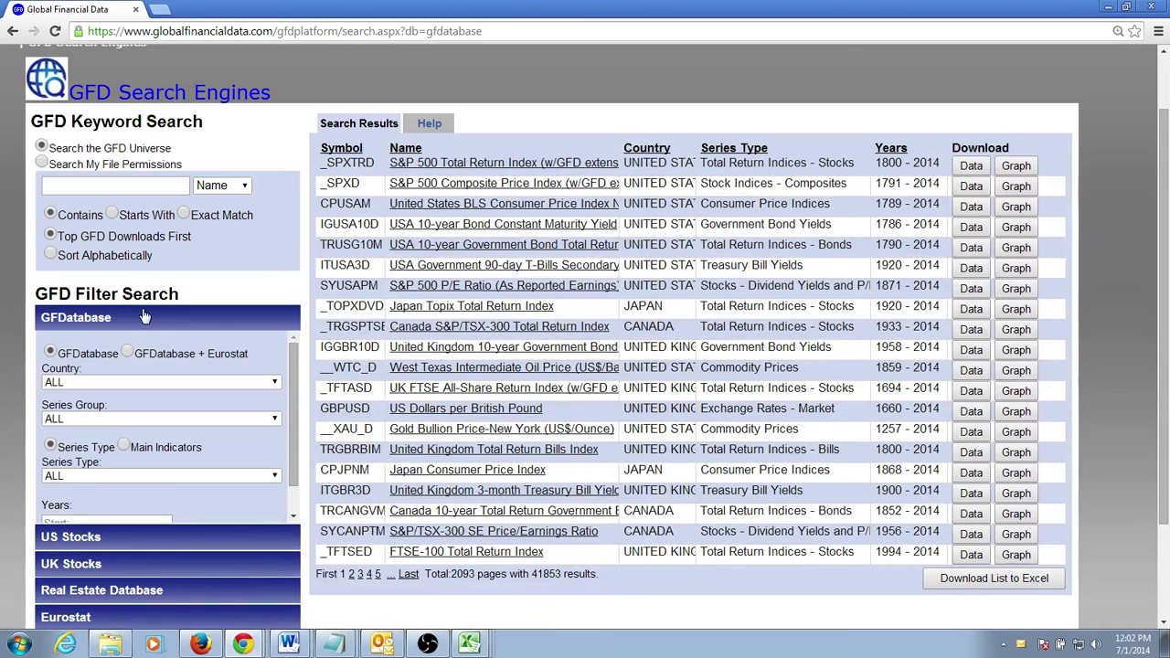
{"action": "left_click", "coordinate": [129, 353]}
{"action": "left_click", "coordinate": [147, 423]}
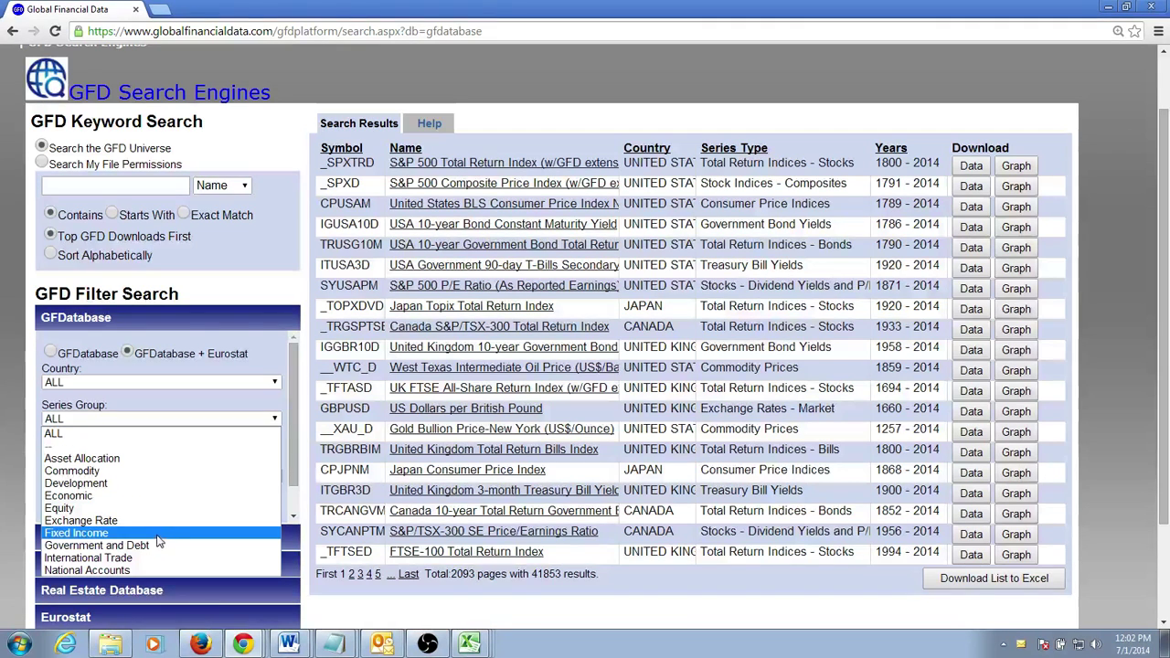
{"action": "left_click", "coordinate": [101, 496]}
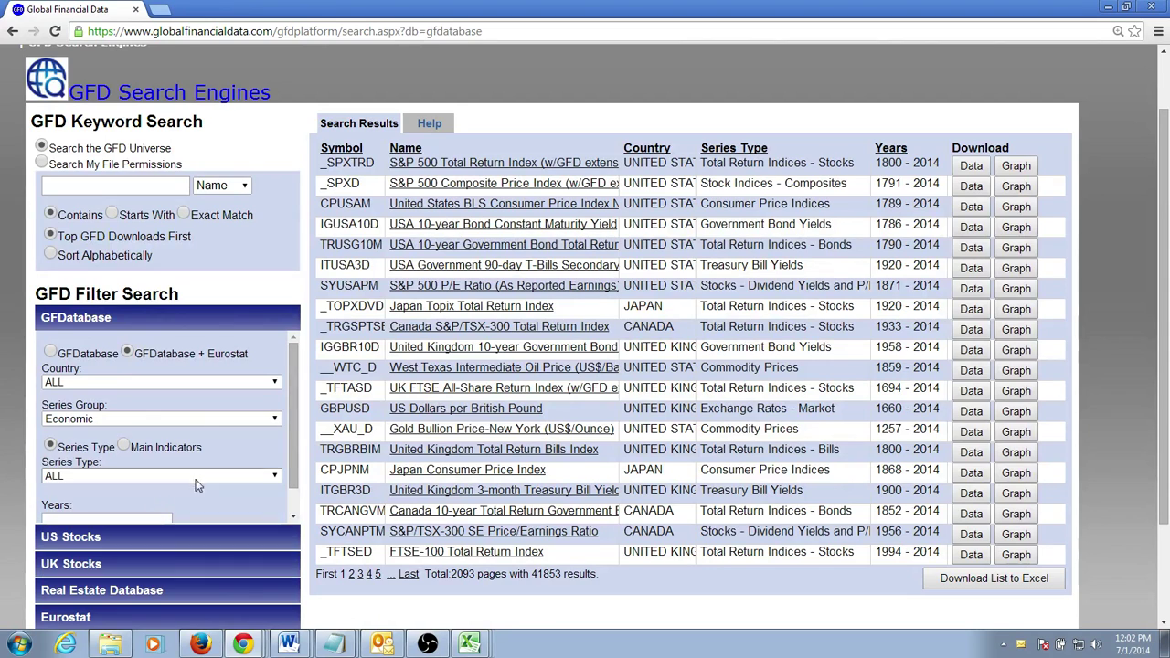
Step: Set the economic series type to Consumer Price Indices and run the filter search for all countries
{"action": "left_click", "coordinate": [106, 384]}
{"action": "left_click", "coordinate": [105, 384]}
{"action": "left_click", "coordinate": [119, 419]}
{"action": "left_click", "coordinate": [119, 419]}
{"action": "left_click", "coordinate": [146, 477]}
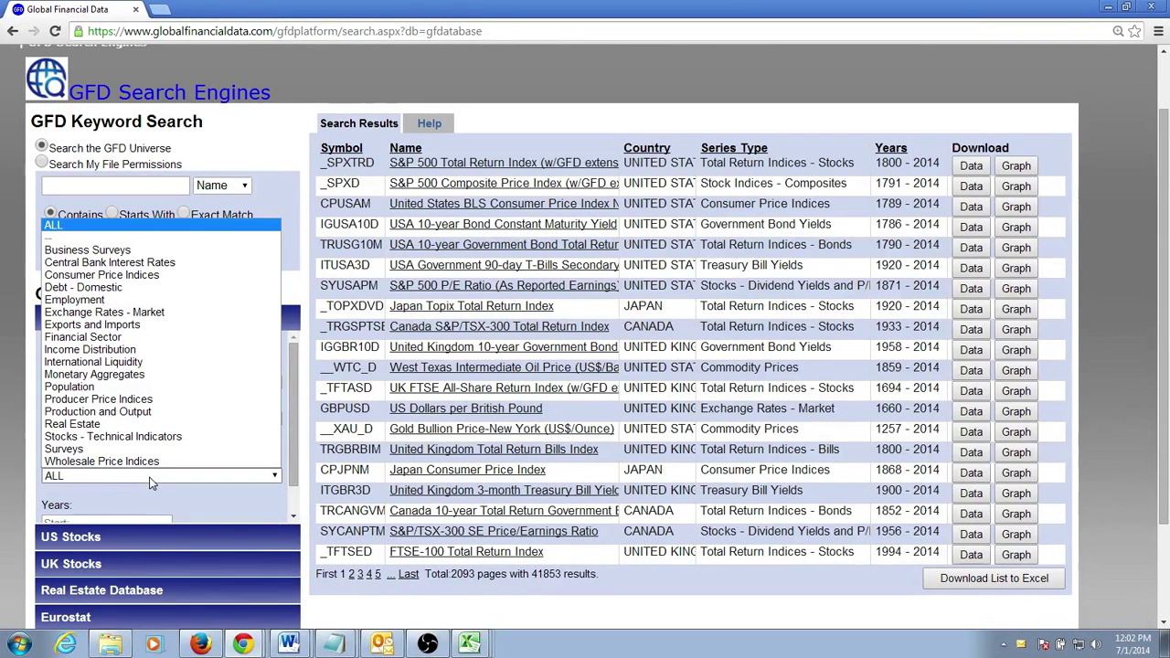
{"action": "left_click", "coordinate": [163, 274]}
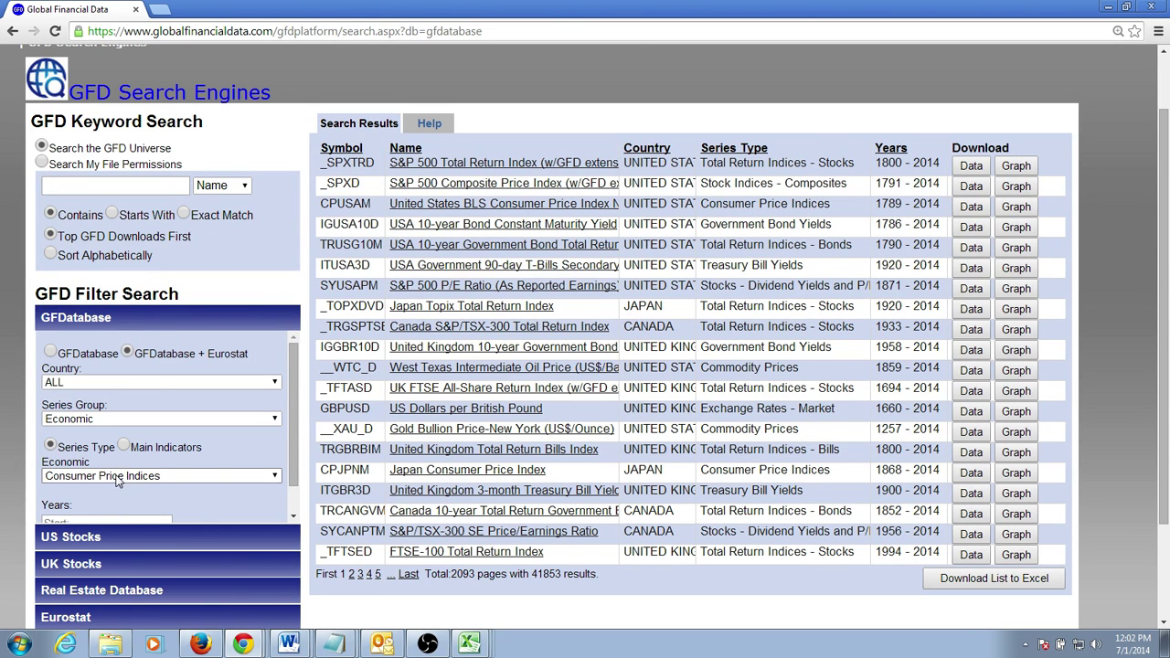
{"action": "scroll", "coordinate": [393, 594], "scroll_direction": "down", "scroll_amount": 3}
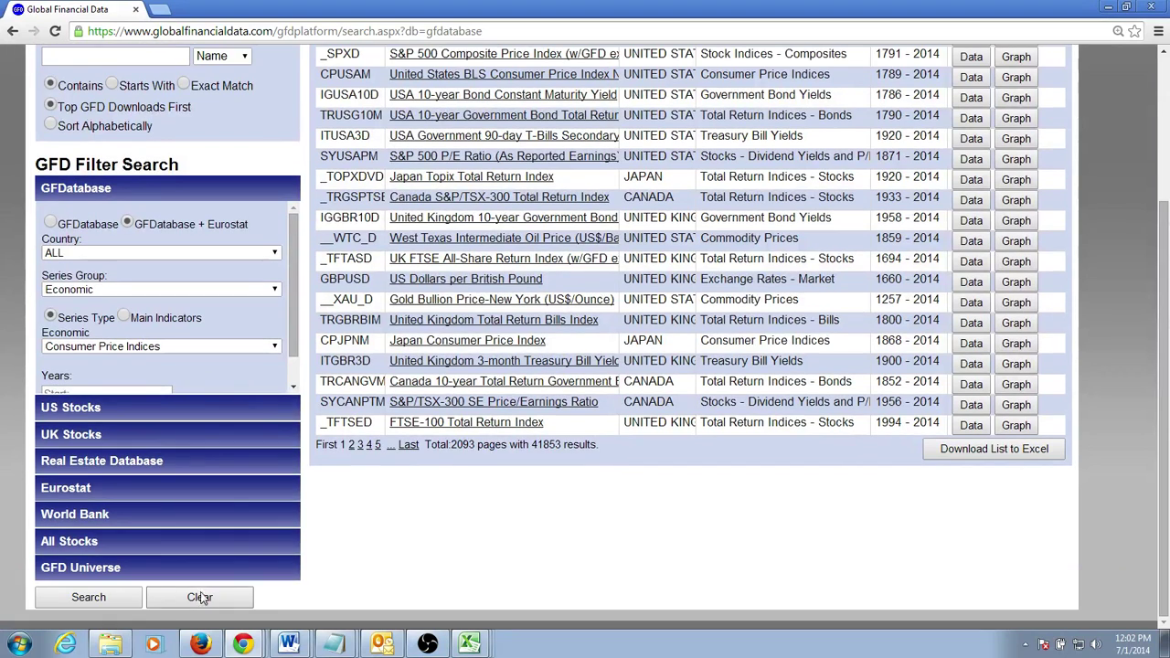
{"action": "left_click", "coordinate": [92, 598]}
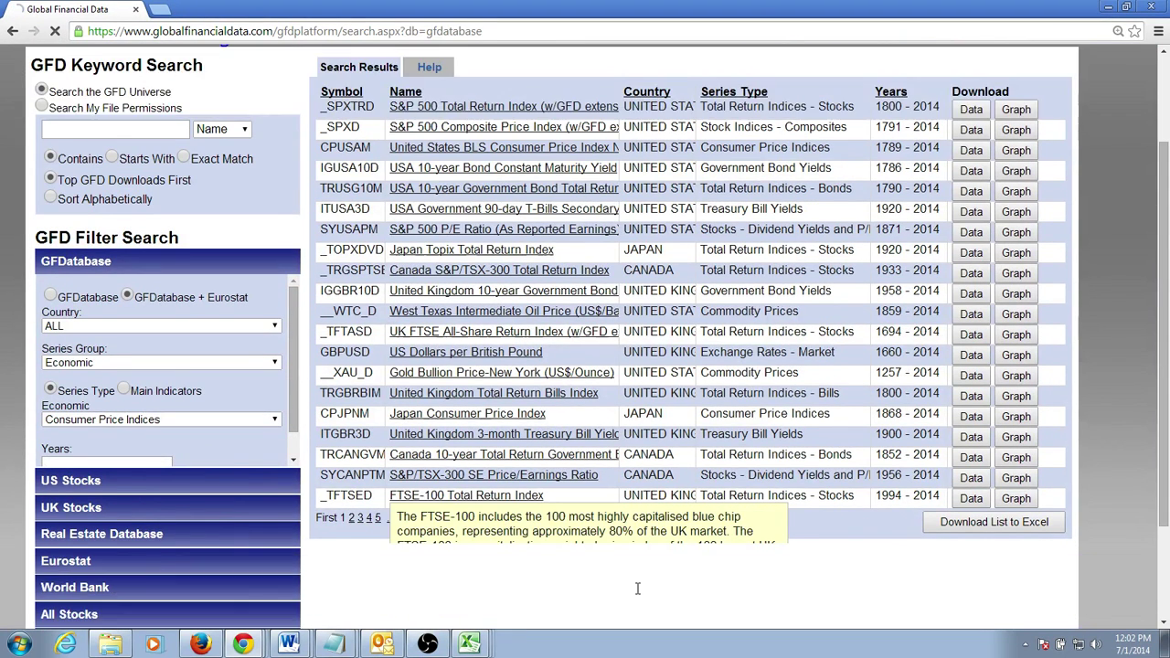
Step: Narrow the Country filter to BELGIUM and run the filter search again
{"action": "scroll", "coordinate": [615, 490], "scroll_direction": "up", "scroll_amount": 2}
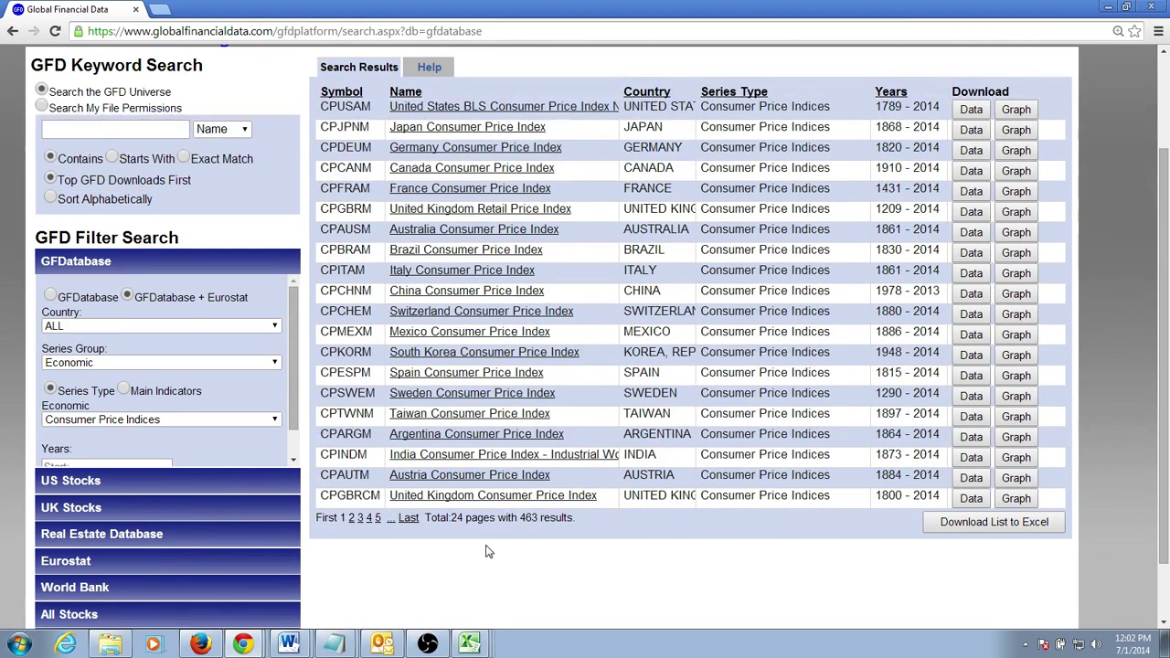
{"action": "left_click", "coordinate": [129, 326]}
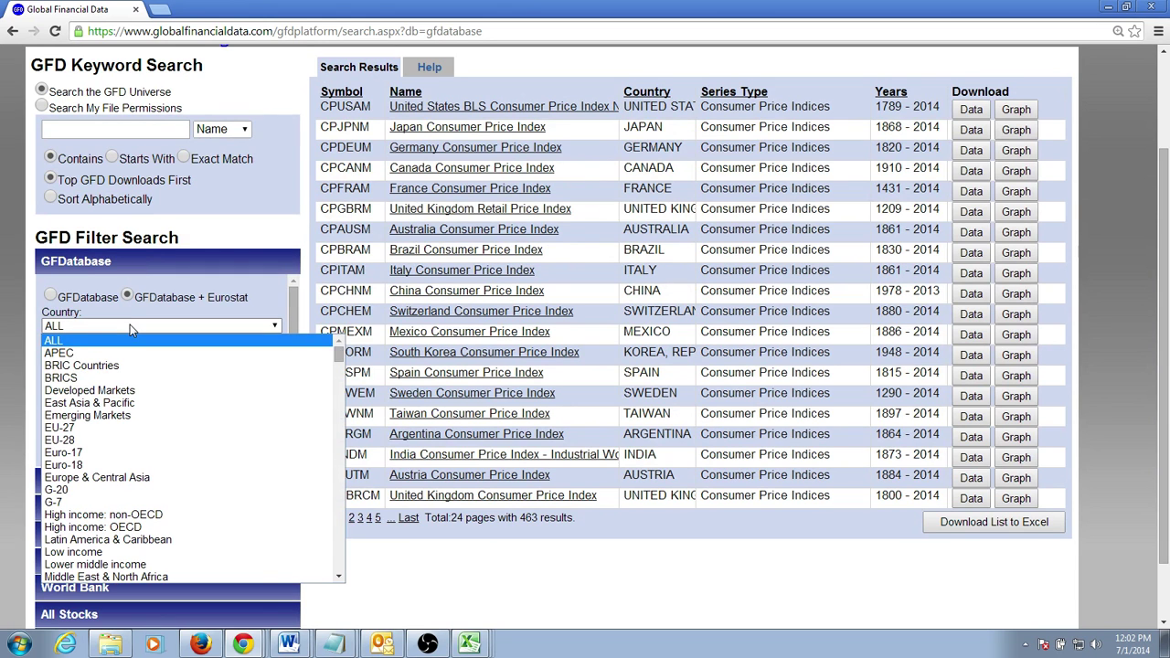
{"action": "scroll", "coordinate": [132, 462], "scroll_direction": "down", "scroll_amount": 6}
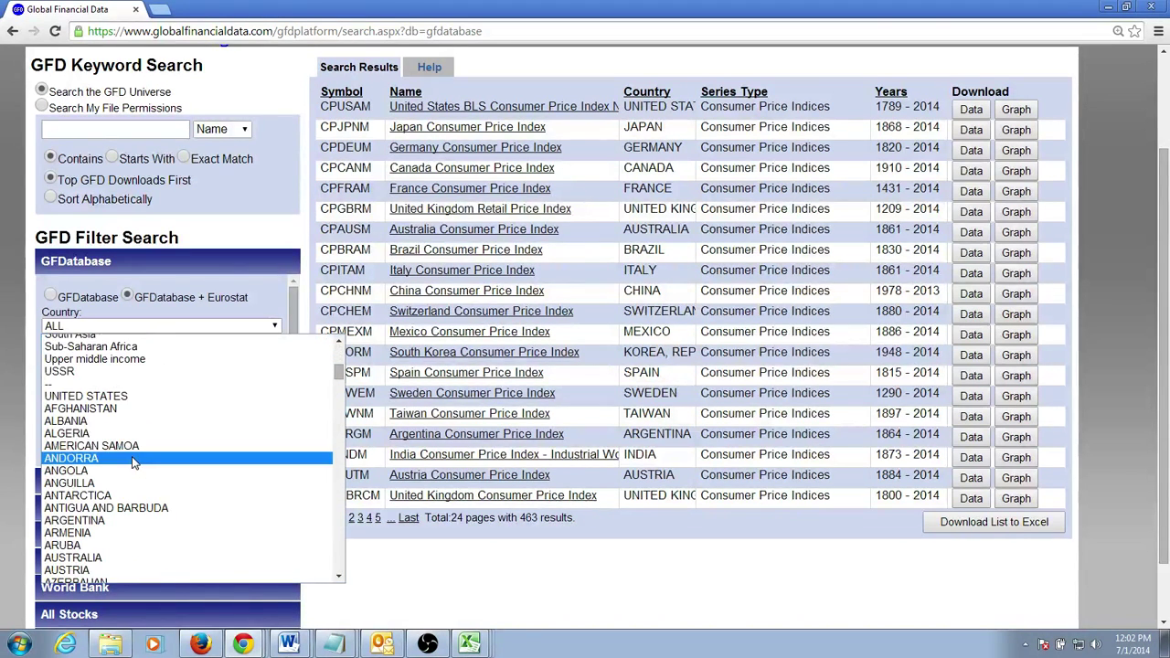
{"action": "scroll", "coordinate": [133, 461], "scroll_direction": "down", "scroll_amount": 2}
{"action": "scroll", "coordinate": [133, 462], "scroll_direction": "down", "scroll_amount": 2}
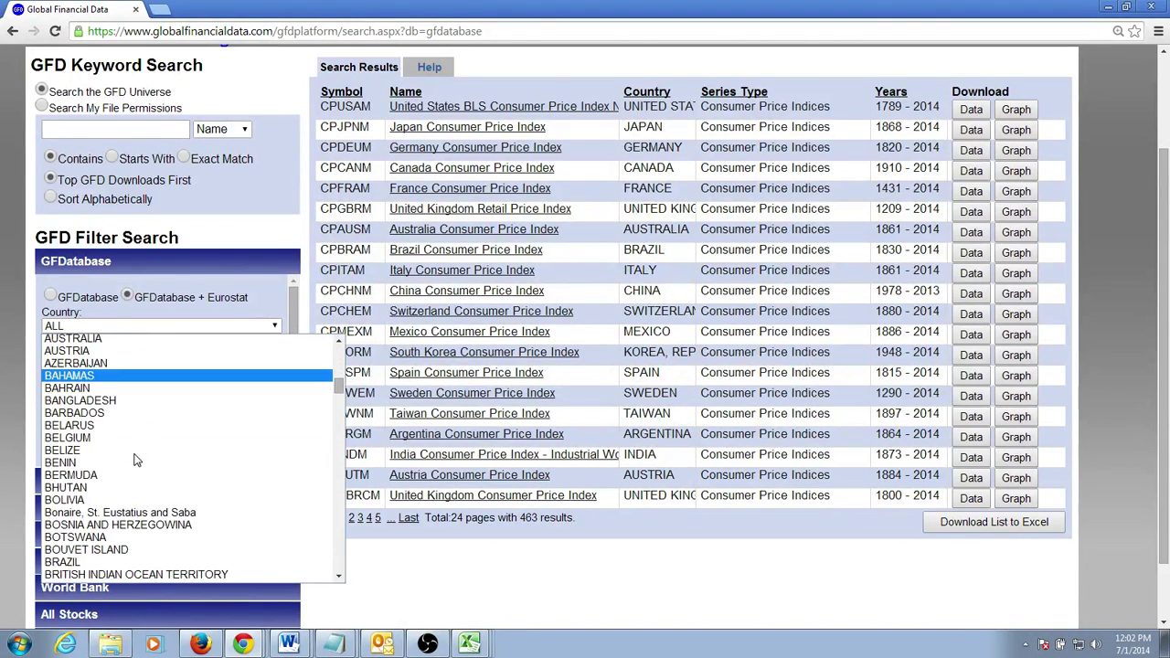
{"action": "left_click", "coordinate": [133, 436]}
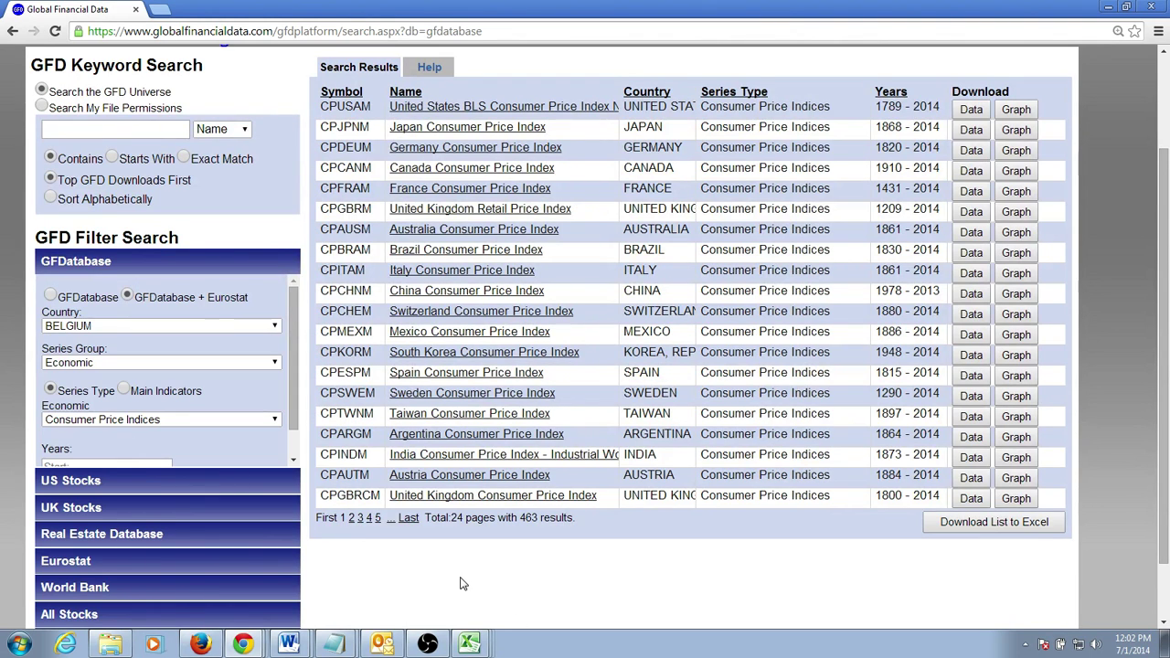
{"action": "scroll", "coordinate": [457, 580], "scroll_direction": "down", "scroll_amount": 2}
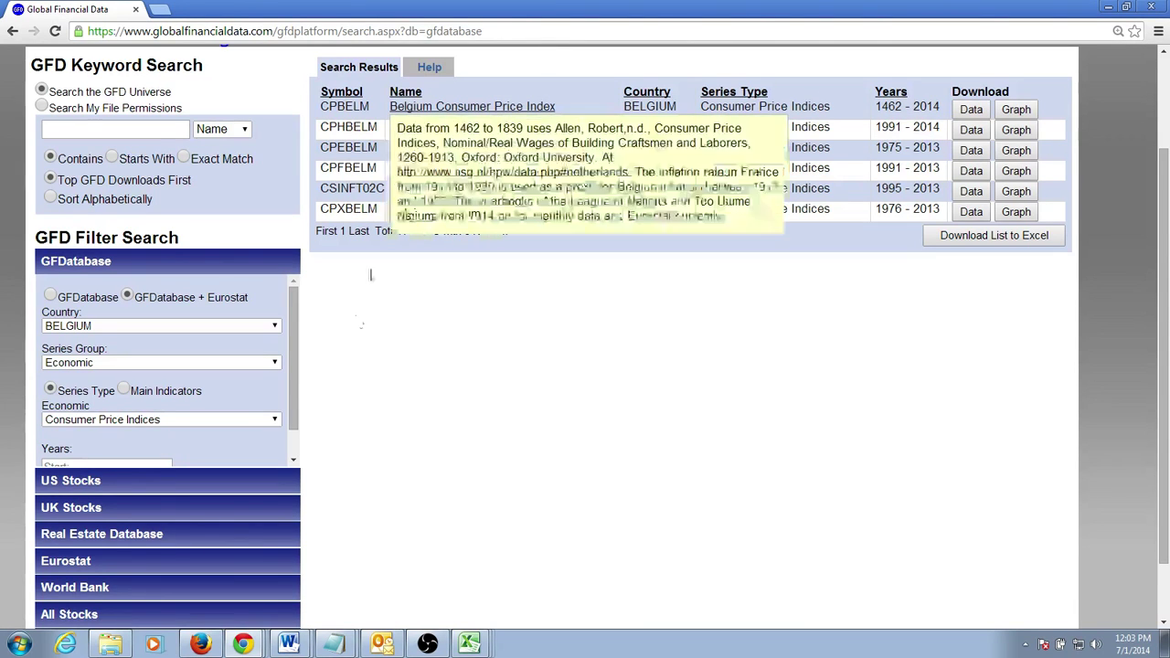
Step: Limit the Belgium search to GFDatabase without Eurostat, and read the source notes of the Belgium Consumer Price Index
{"action": "scroll", "coordinate": [433, 456], "scroll_direction": "up", "scroll_amount": 1}
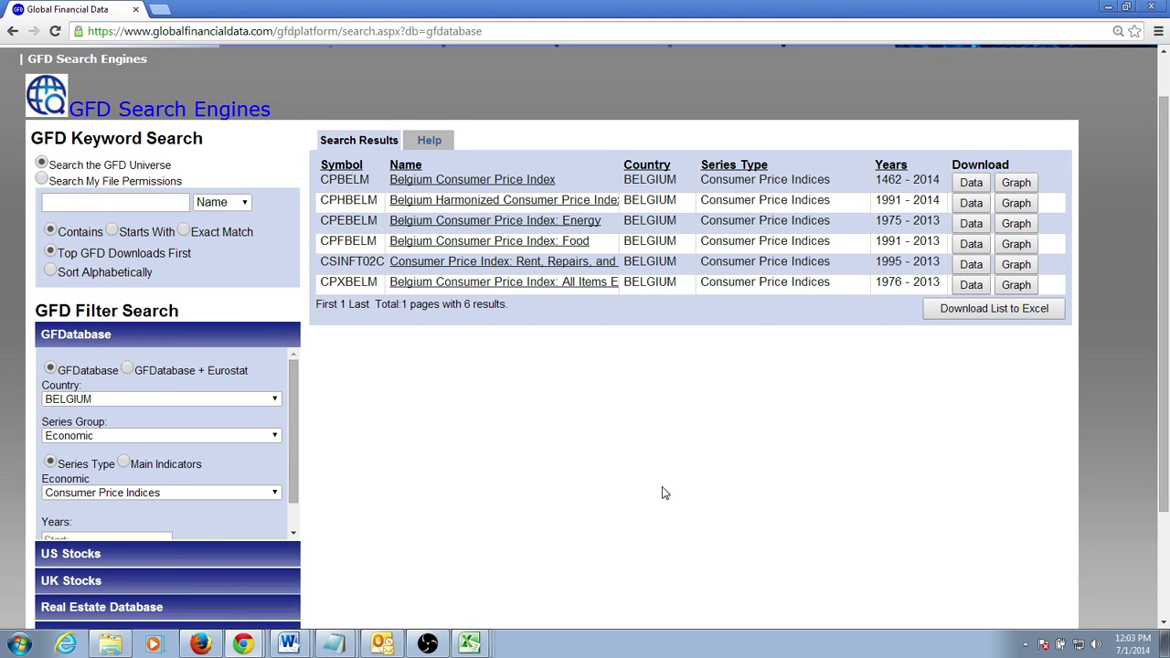
{"action": "scroll", "coordinate": [664, 491], "scroll_direction": "up", "scroll_amount": 1}
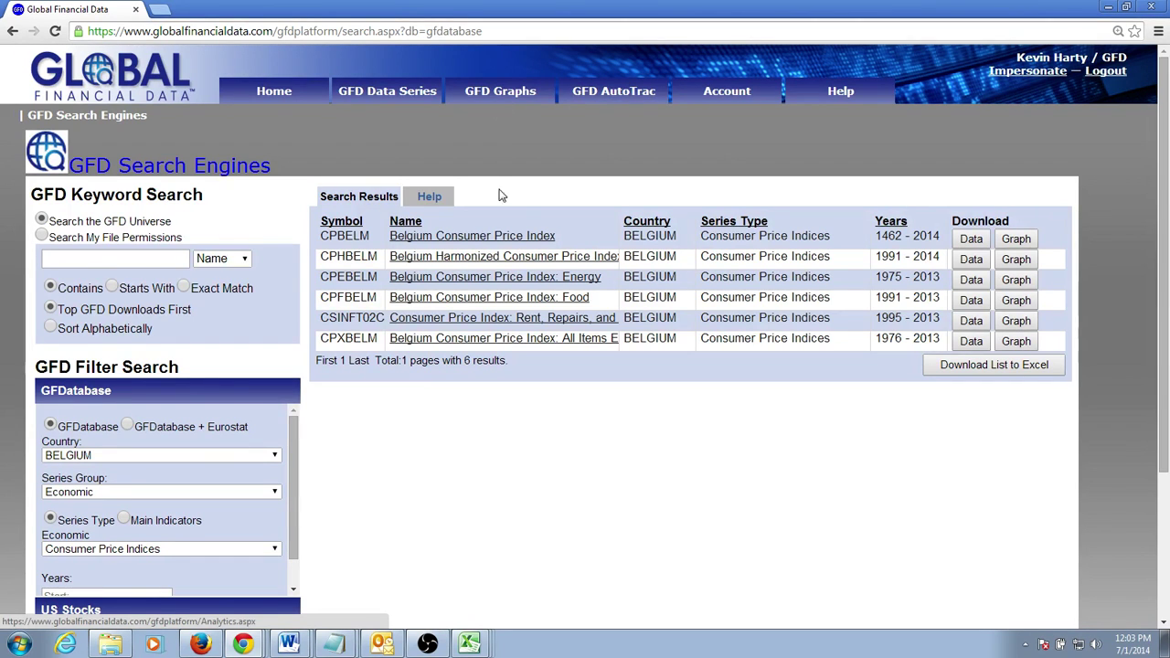
{"action": "mouse_move", "coordinate": [472, 238]}
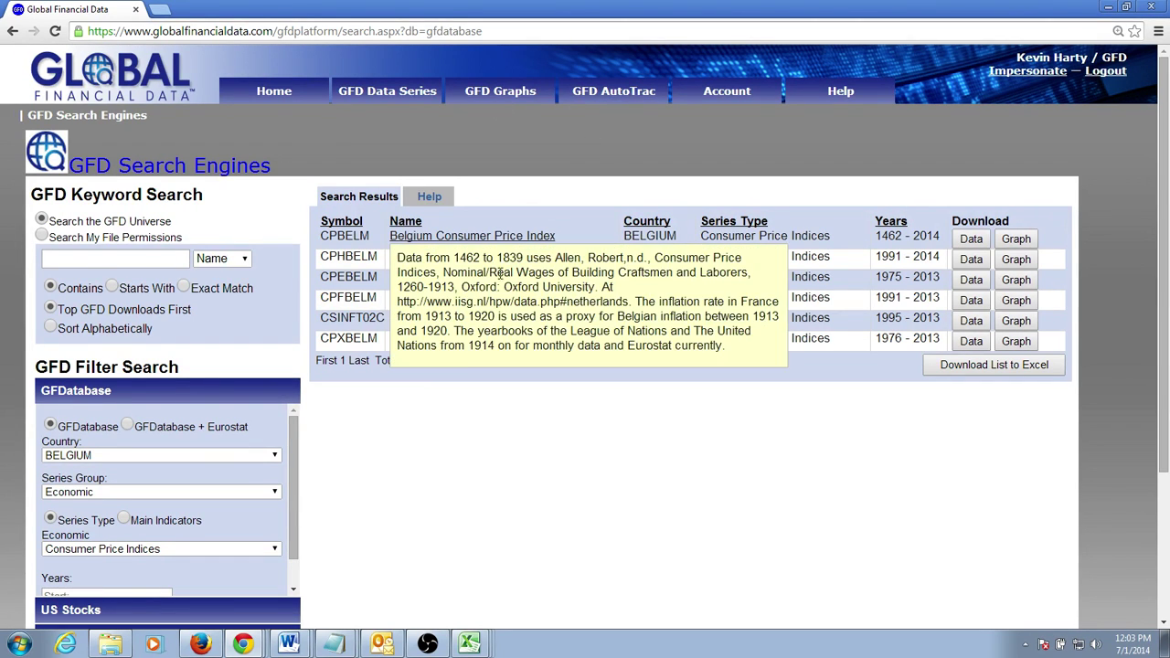